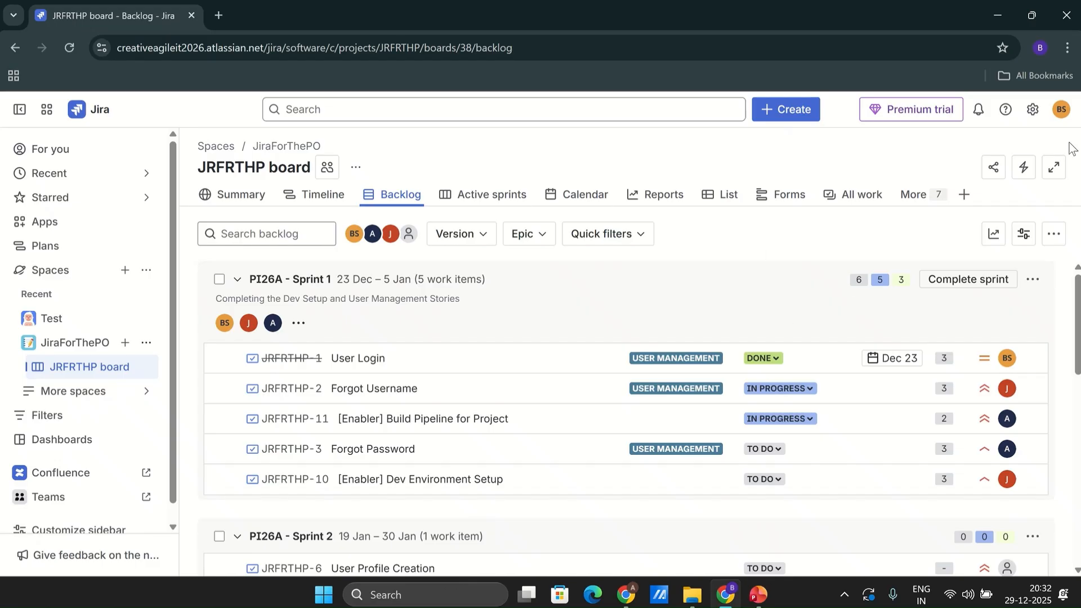
# - On the project's Releases page, start a new version named "Release Q12026-1.1"
pyautogui.click(919, 201)
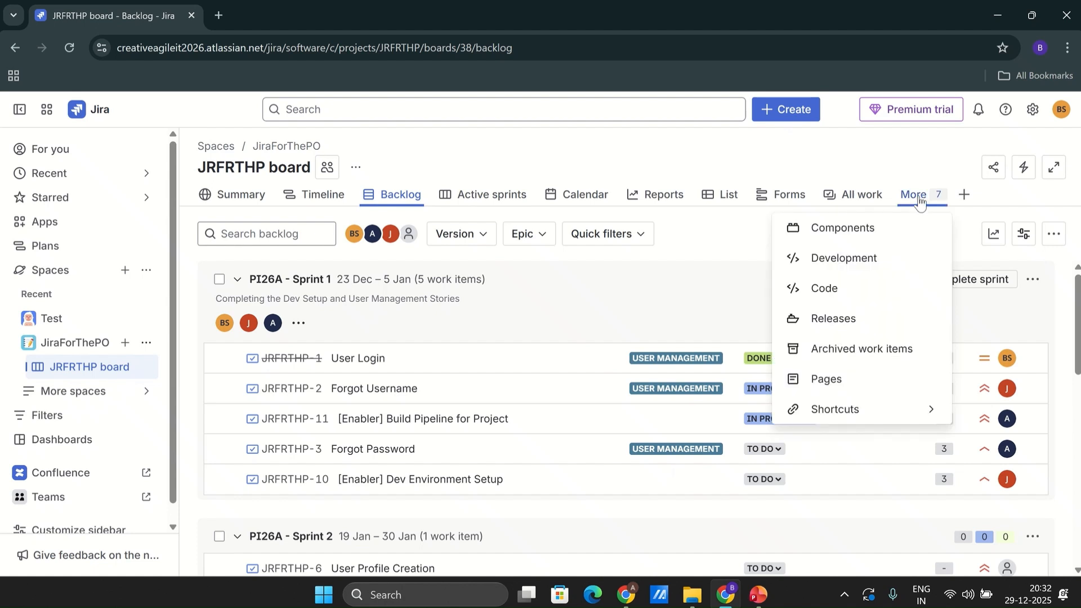
pyautogui.click(844, 326)
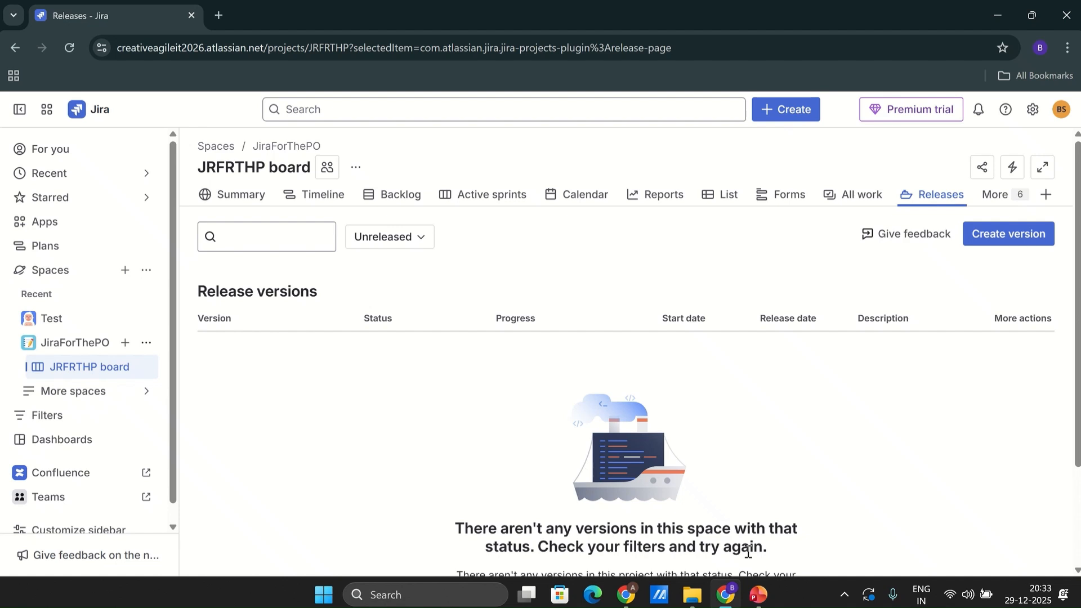
pyautogui.click(1009, 235)
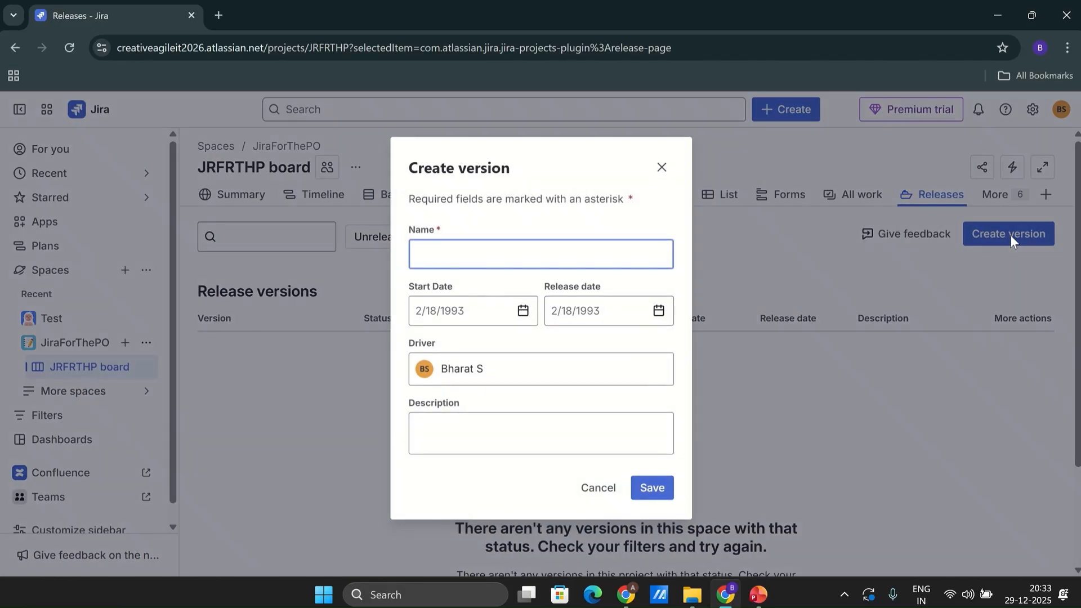
pyautogui.write('Rele')
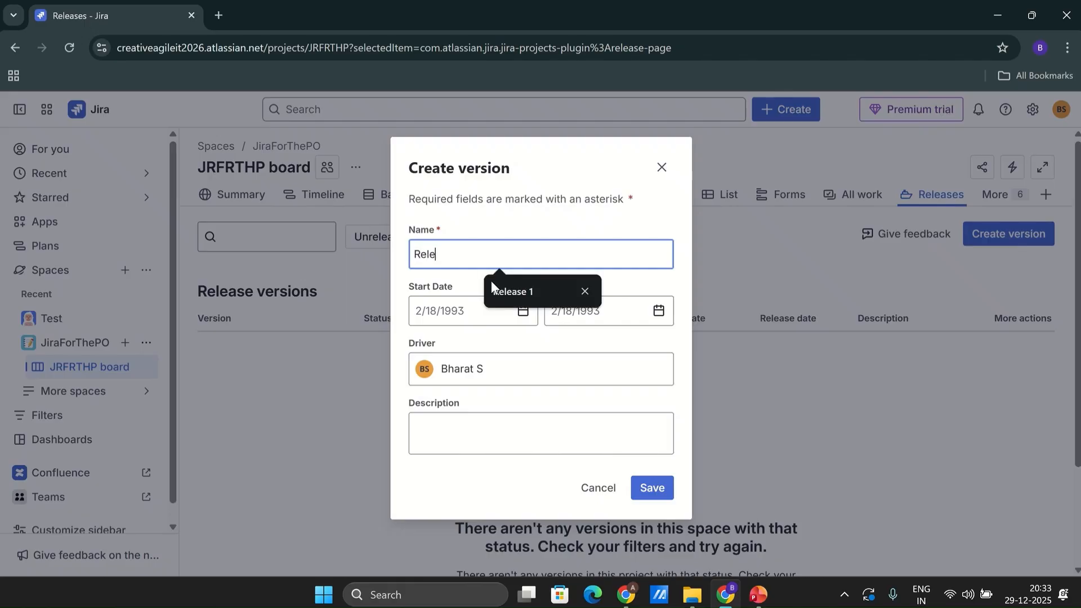
pyautogui.write('ase Q12026')
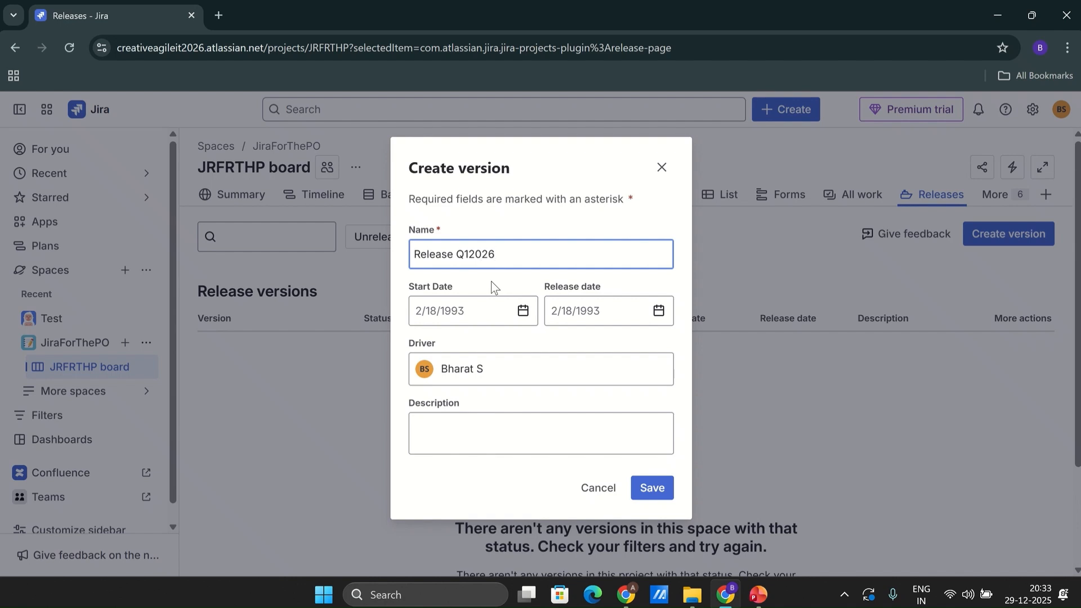
pyautogui.click(456, 254)
pyautogui.click(519, 257)
pyautogui.write('-1.1')
# - Set the version's start date to 12/23/2025 and release date to 2/25/2026, and save it
pyautogui.click(523, 313)
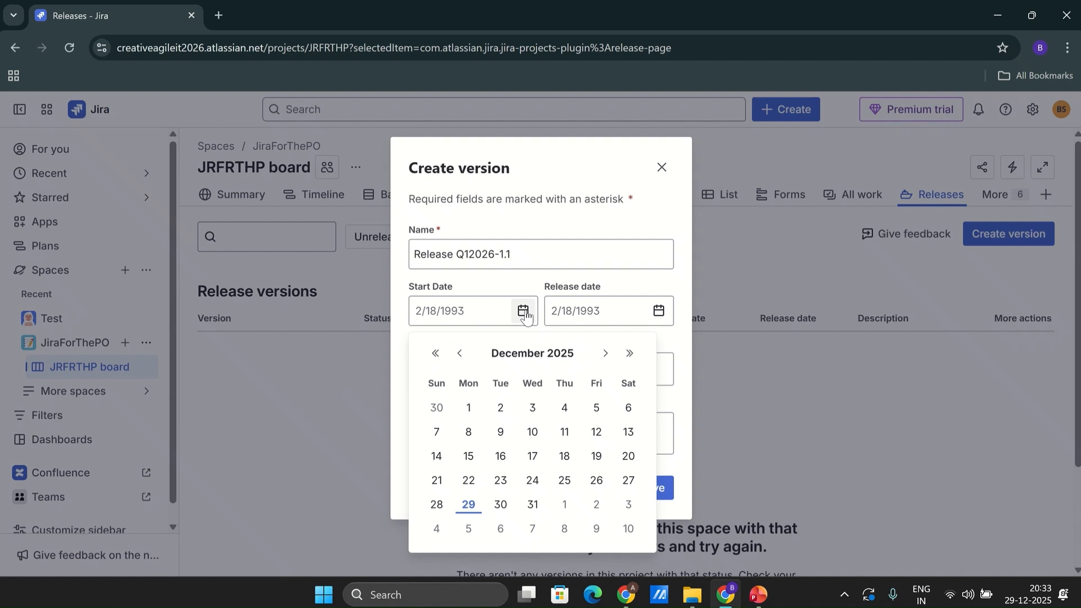
pyautogui.click(500, 480)
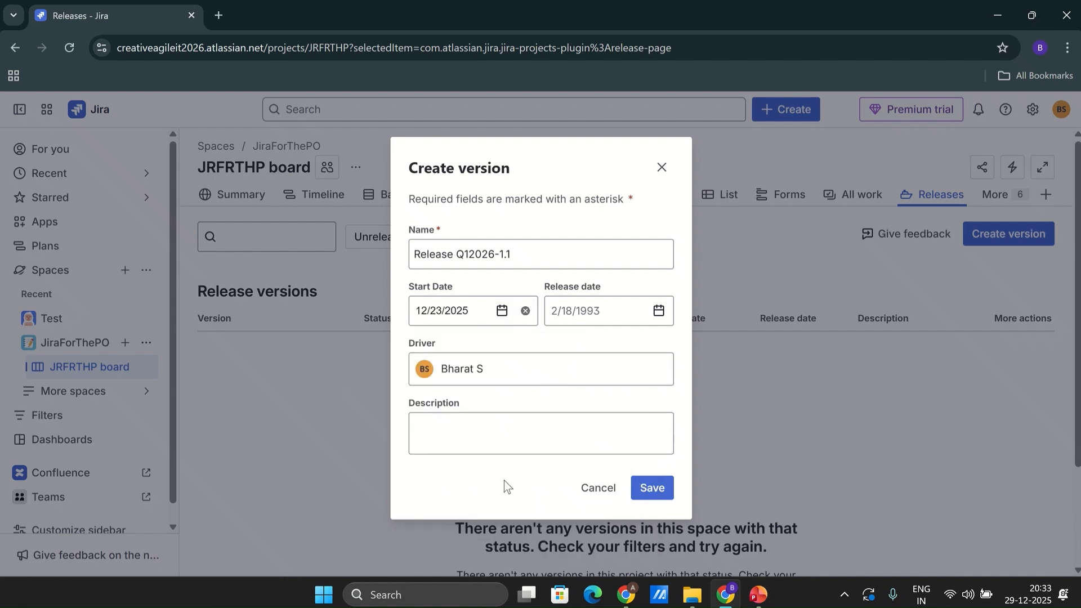
pyautogui.click(657, 310)
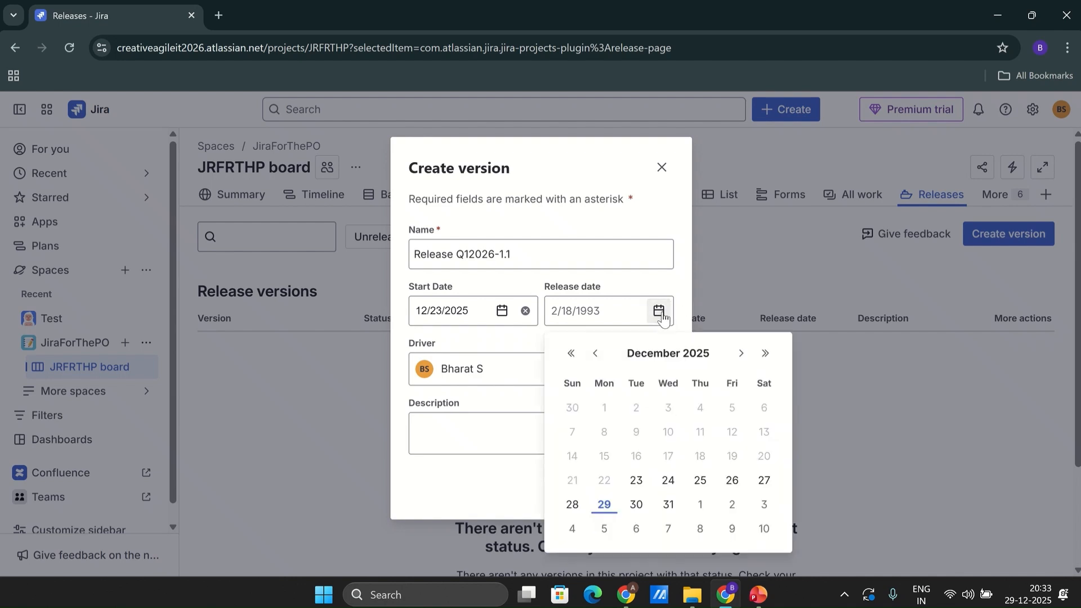
pyautogui.click(746, 360)
pyautogui.click(743, 362)
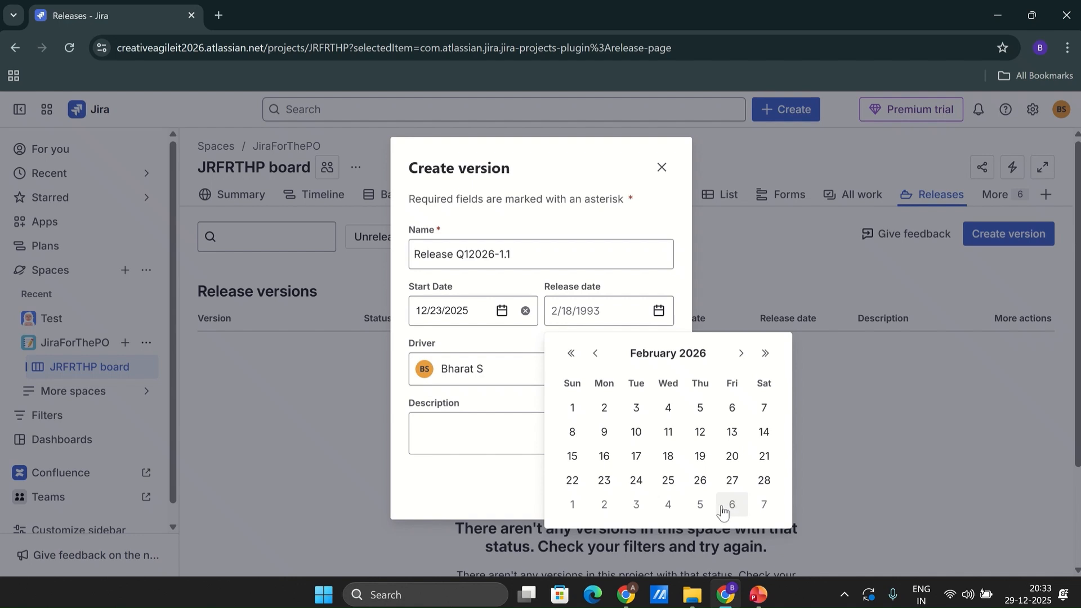
pyautogui.click(668, 481)
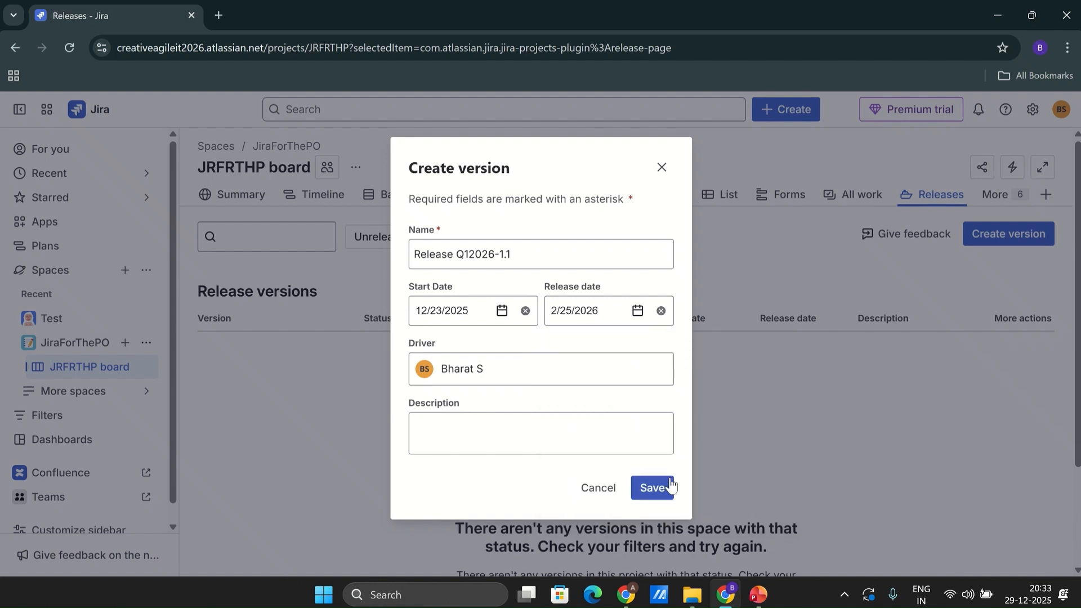
pyautogui.click(669, 486)
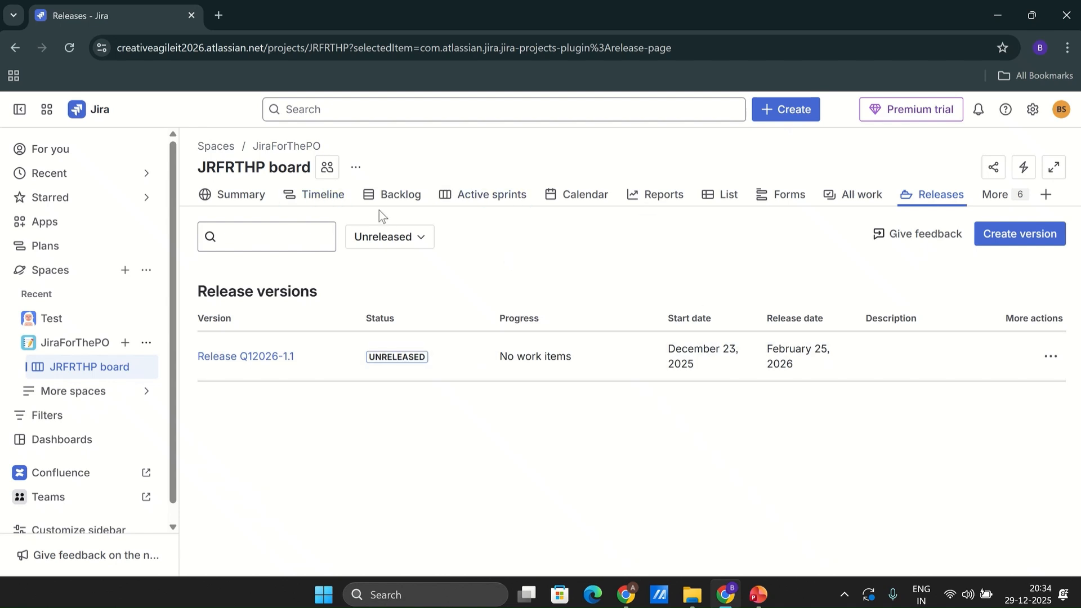
# - In the backlog, assign the fix version Release Q12026-1.1 to the User Login work item
pyautogui.click(407, 199)
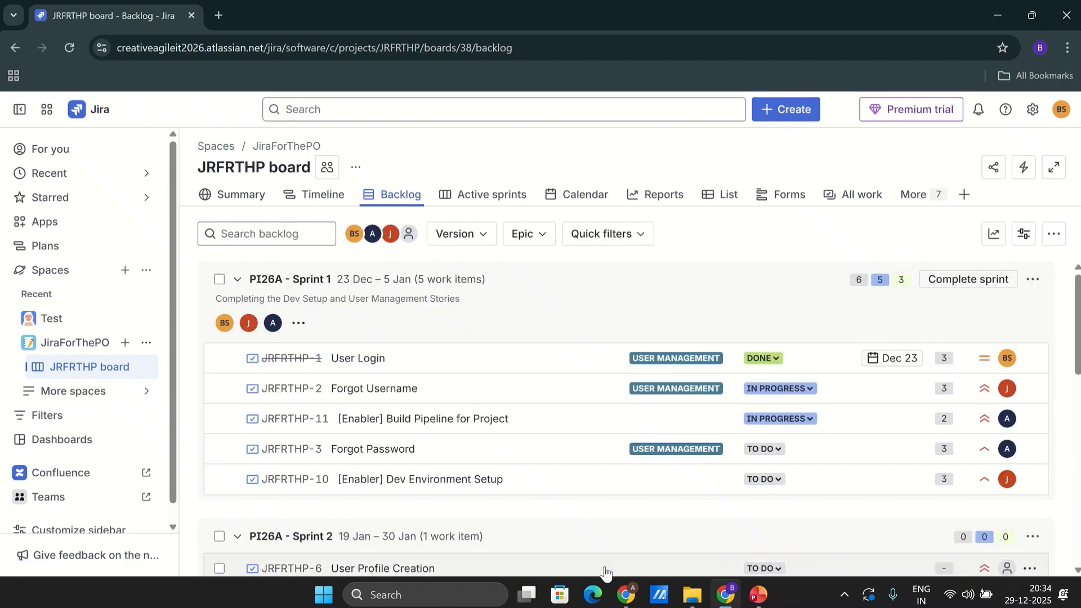
pyautogui.click(380, 363)
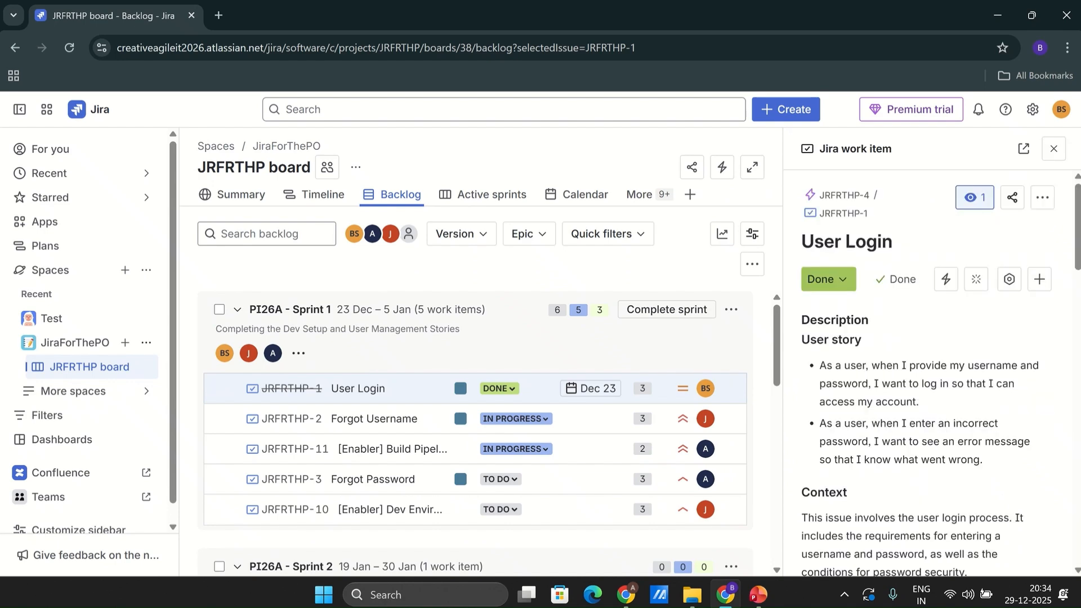
pyautogui.moveTo(1076, 245); pyautogui.dragTo(1077, 512)
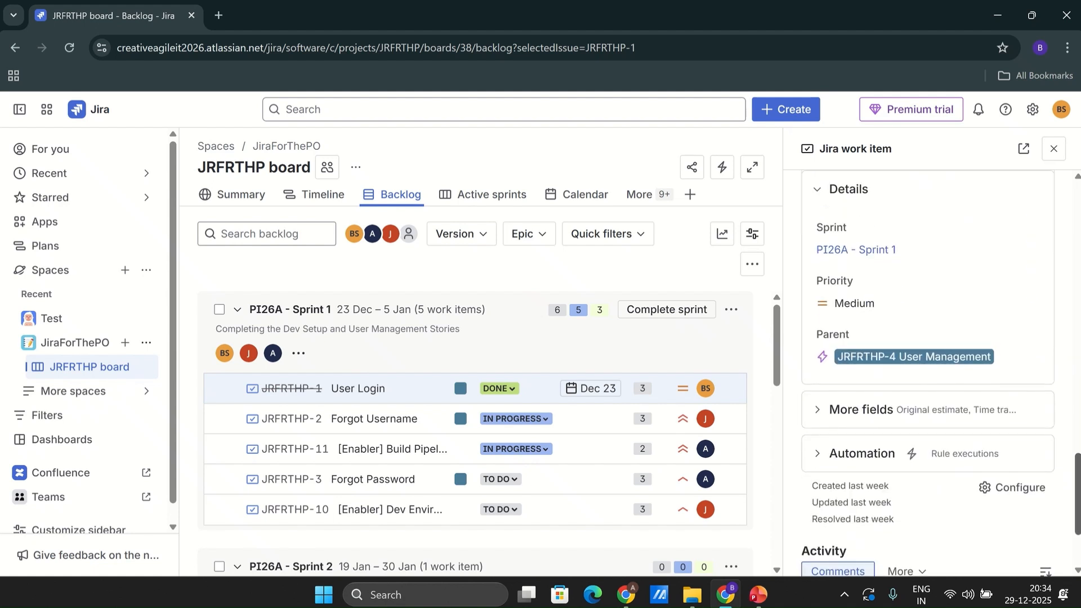
pyautogui.click(819, 413)
pyautogui.moveTo(1078, 470); pyautogui.dragTo(1076, 506)
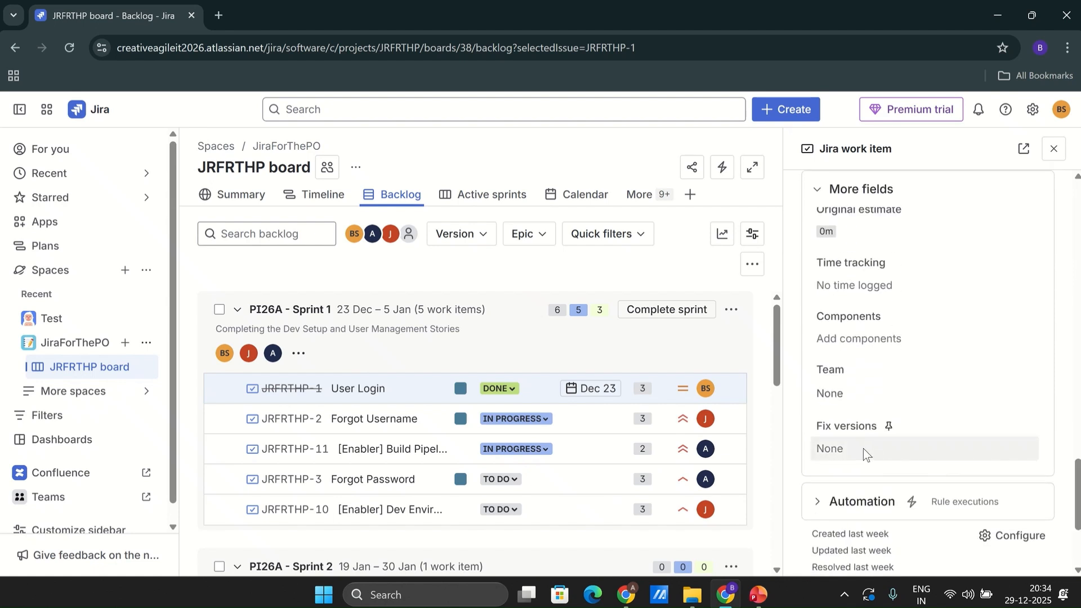
pyautogui.click(863, 448)
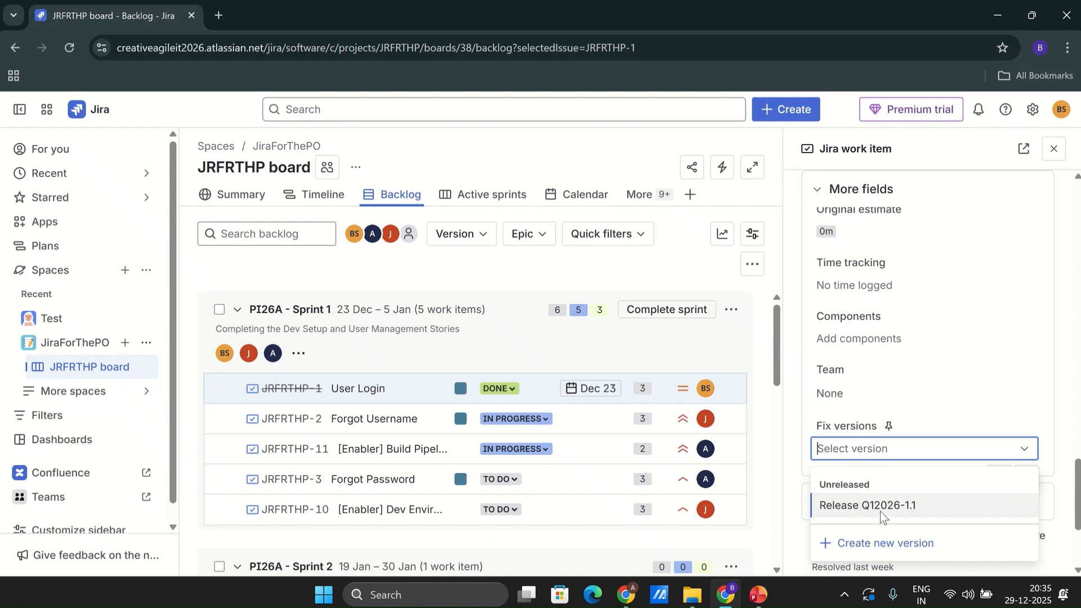
pyautogui.click(879, 509)
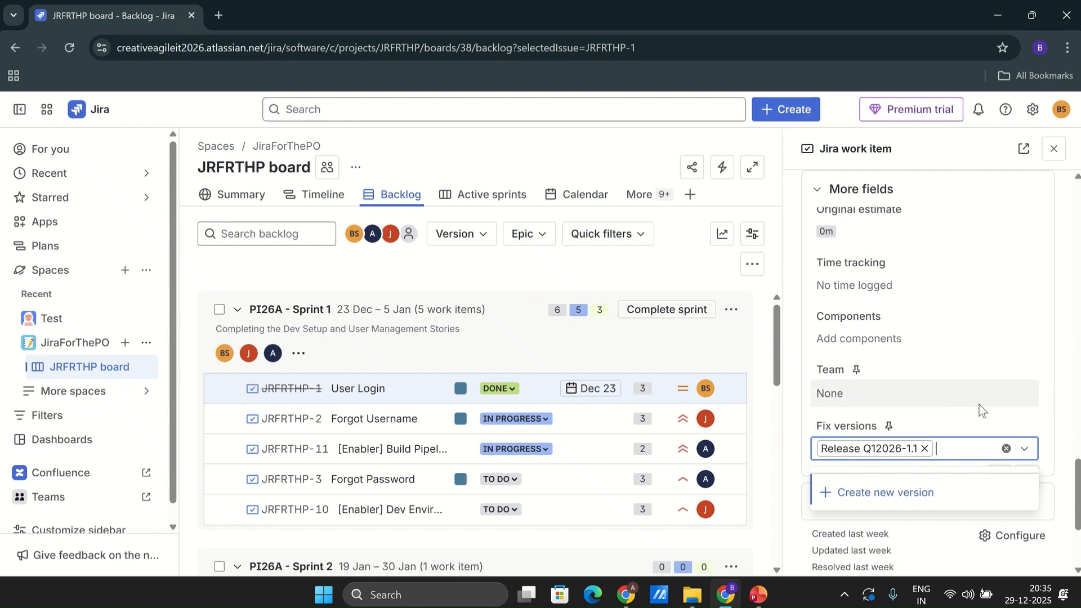
pyautogui.click(1072, 380)
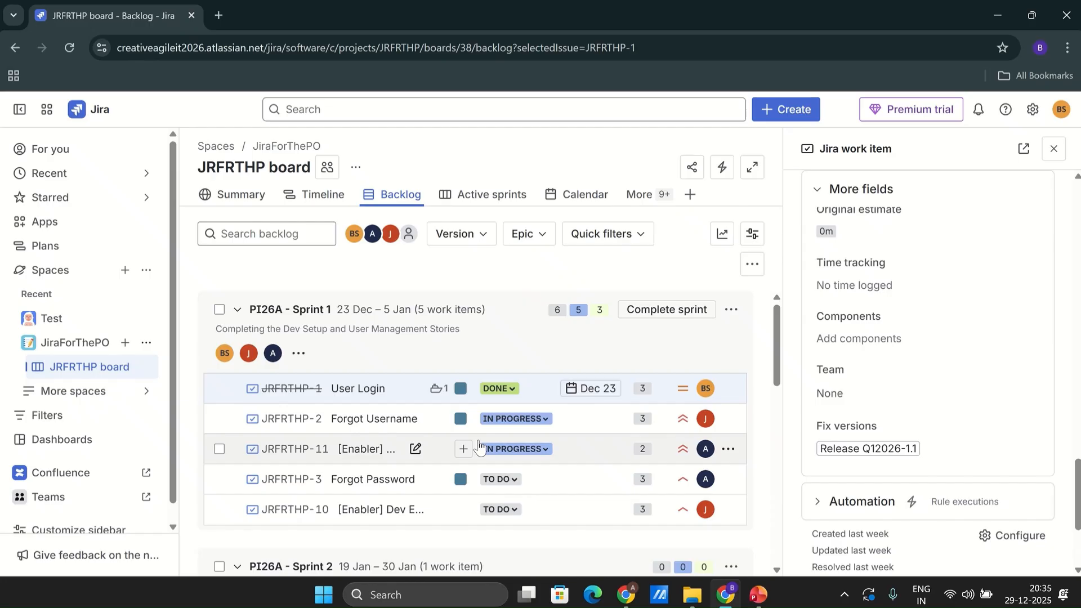
# - Assign the fix version Release Q12026-1.1 to the Forgot Username work item
pyautogui.click(291, 421)
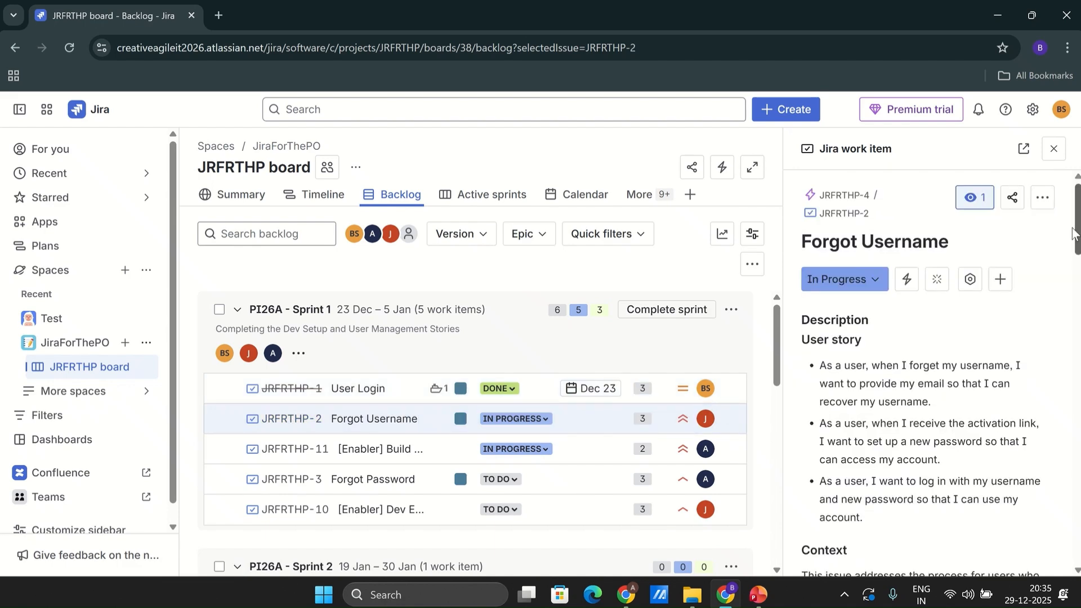
pyautogui.moveTo(1077, 225); pyautogui.dragTo(1073, 442)
pyautogui.scroll(-7, 1074, 442)
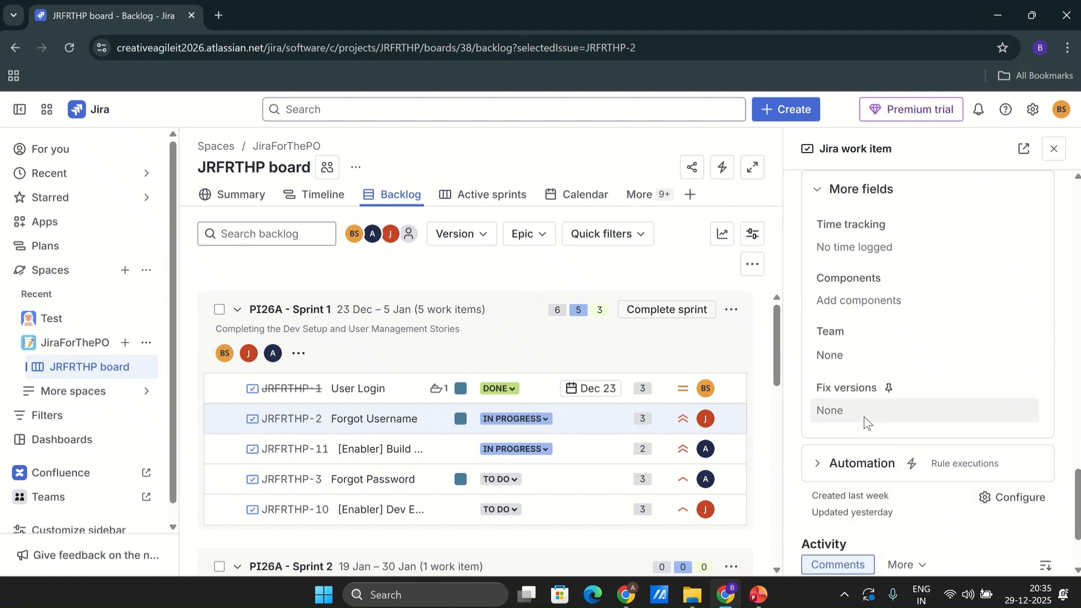
pyautogui.click(867, 419)
pyautogui.click(889, 470)
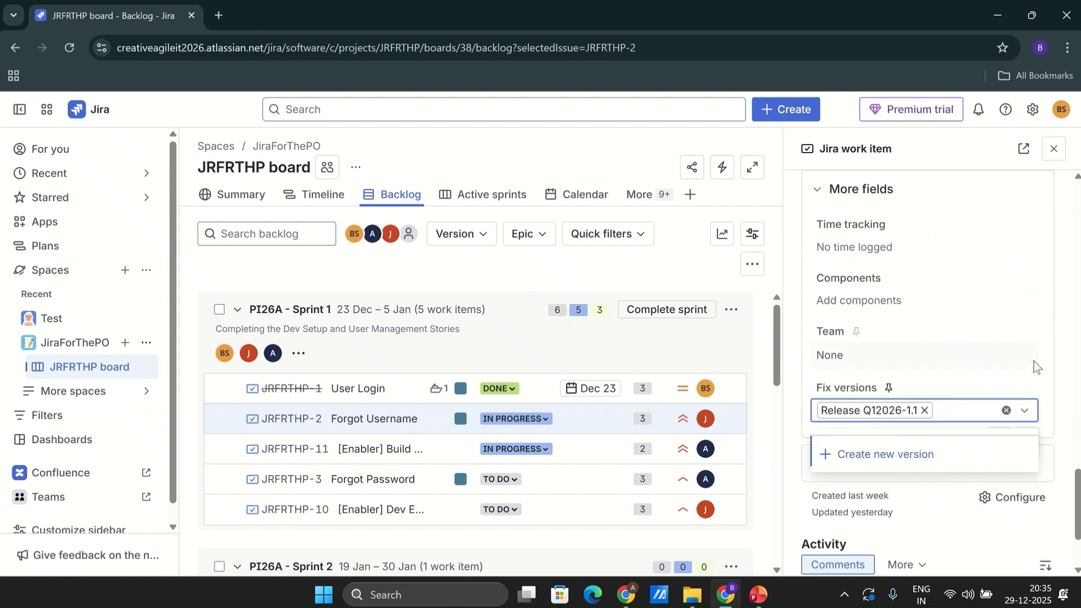
pyautogui.click(1066, 343)
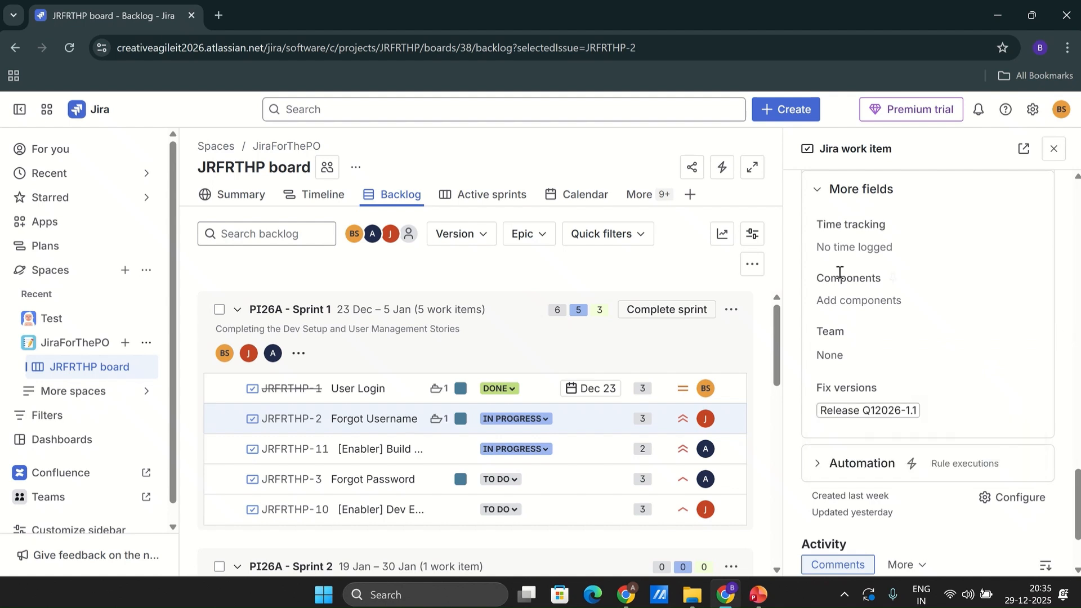
# - Set the Forgot Password work item's fix version to Release Q12026-1.1 and close its details
pyautogui.click(383, 479)
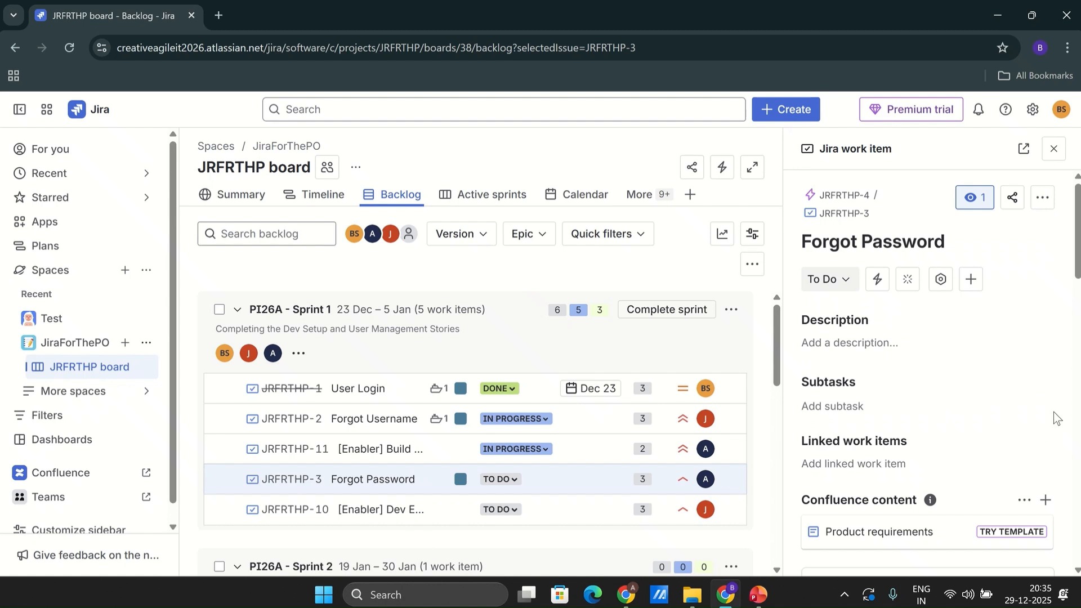
pyautogui.moveTo(1077, 270); pyautogui.dragTo(1073, 501)
pyautogui.click(870, 505)
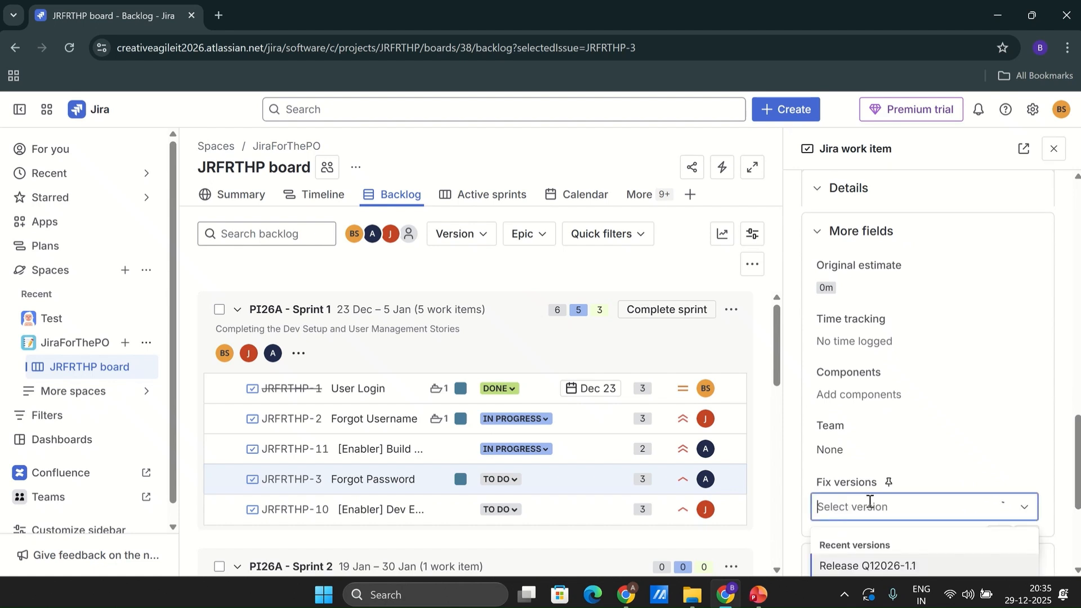
pyautogui.click(892, 557)
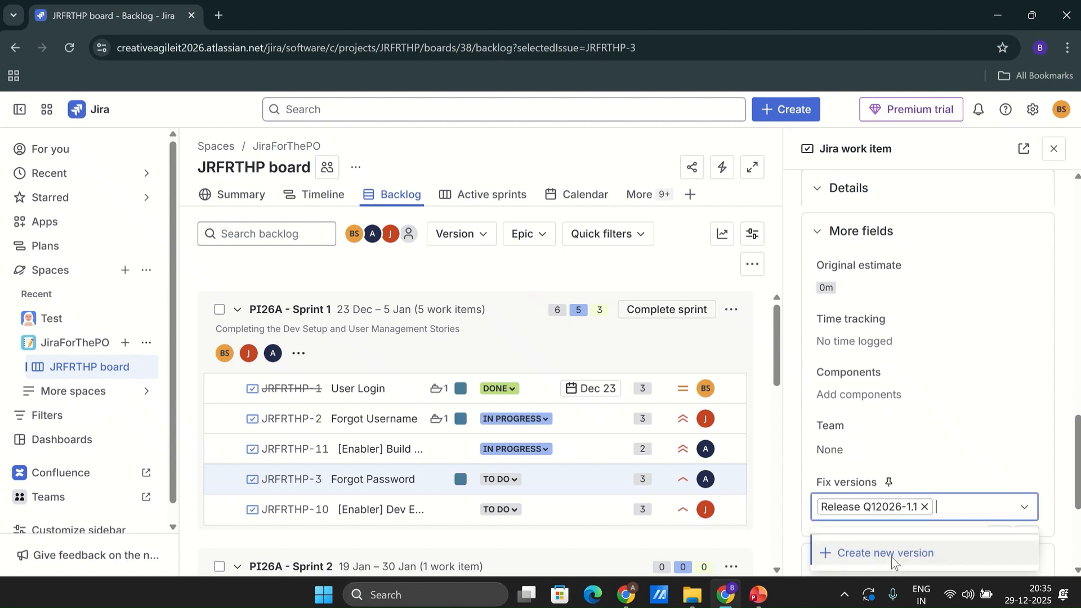
pyautogui.click(1071, 398)
pyautogui.click(1053, 149)
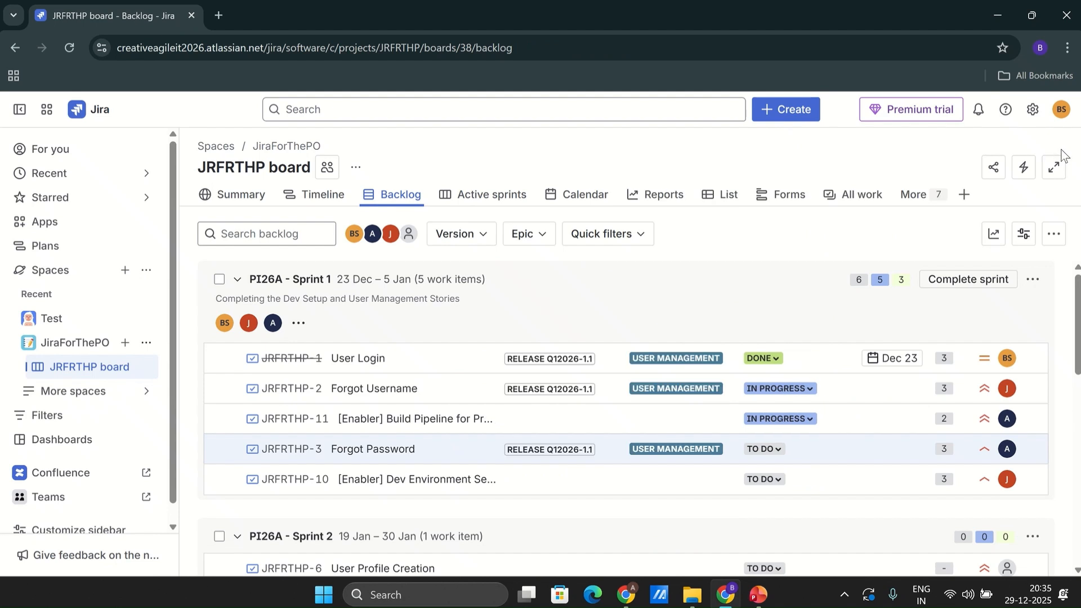
# - Return to the Releases page and inspect the done, in-progress and to-do portions of Release Q12026-1.1's progress
pyautogui.click(921, 201)
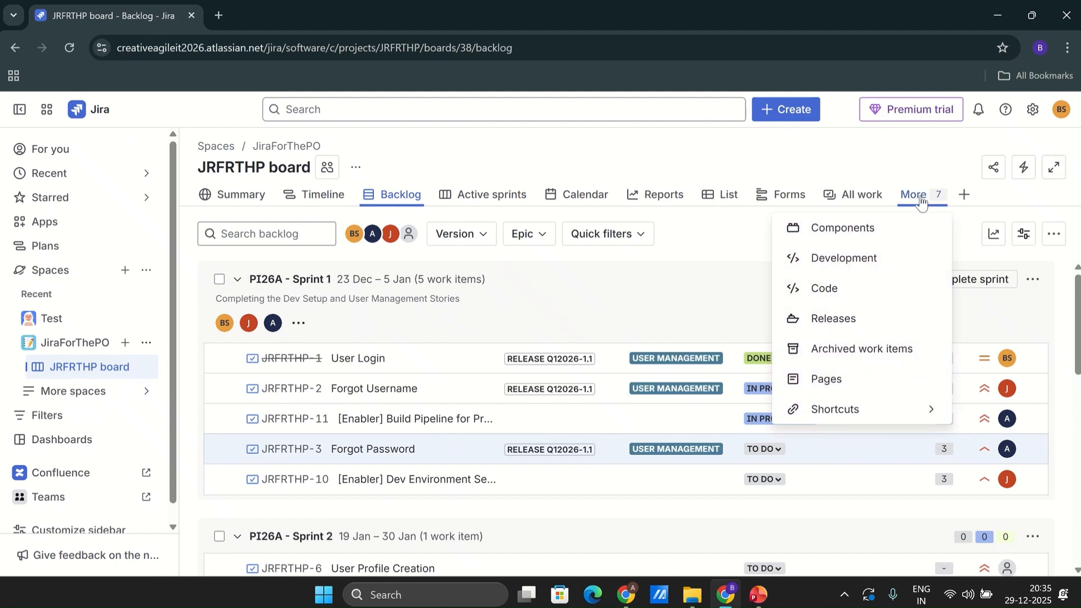
pyautogui.click(963, 196)
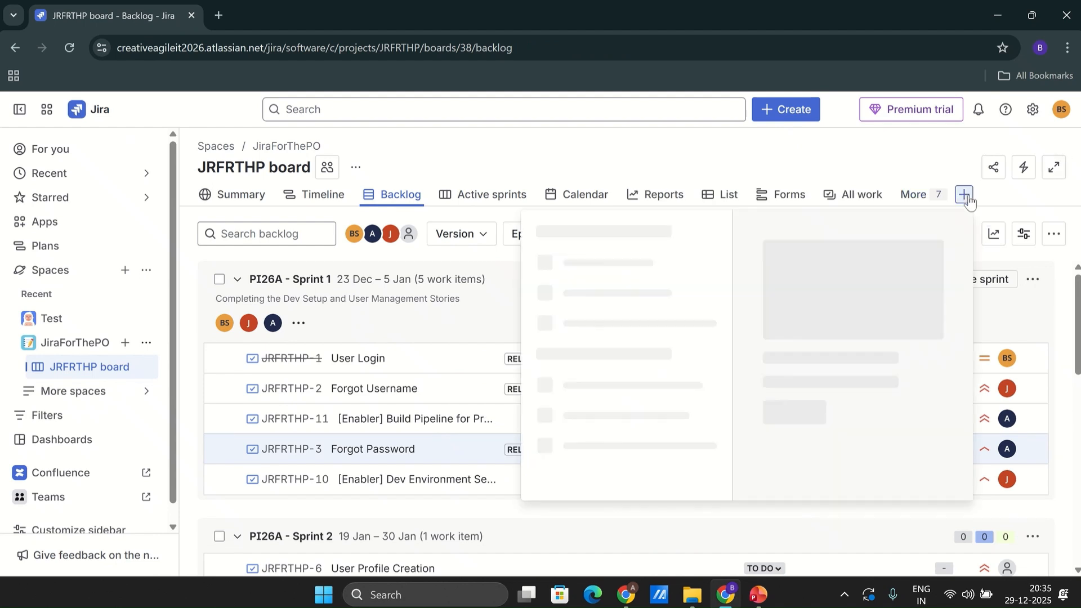
pyautogui.click(923, 198)
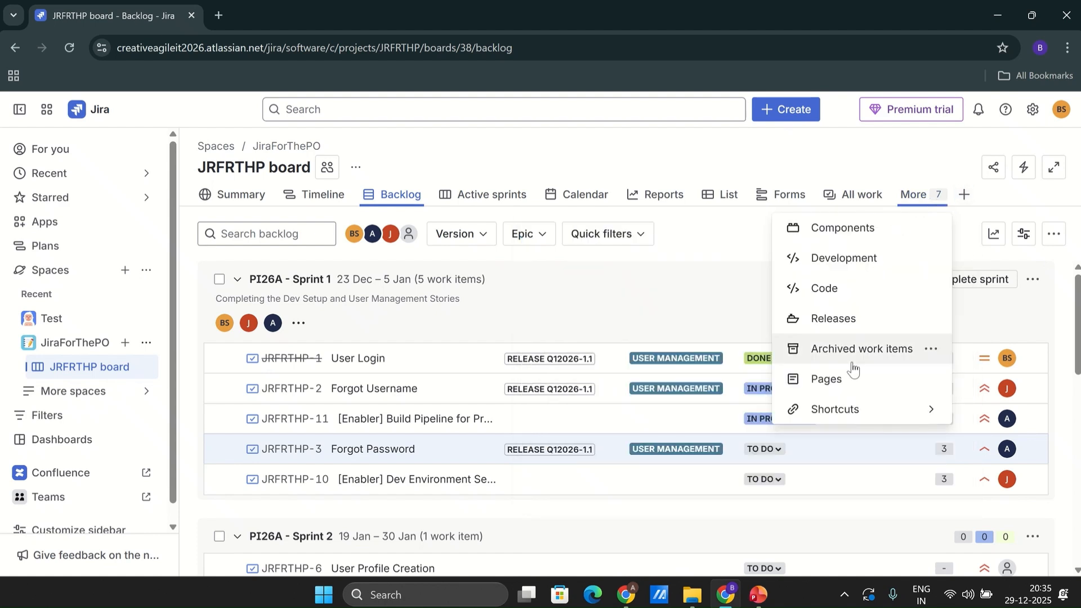
pyautogui.click(839, 318)
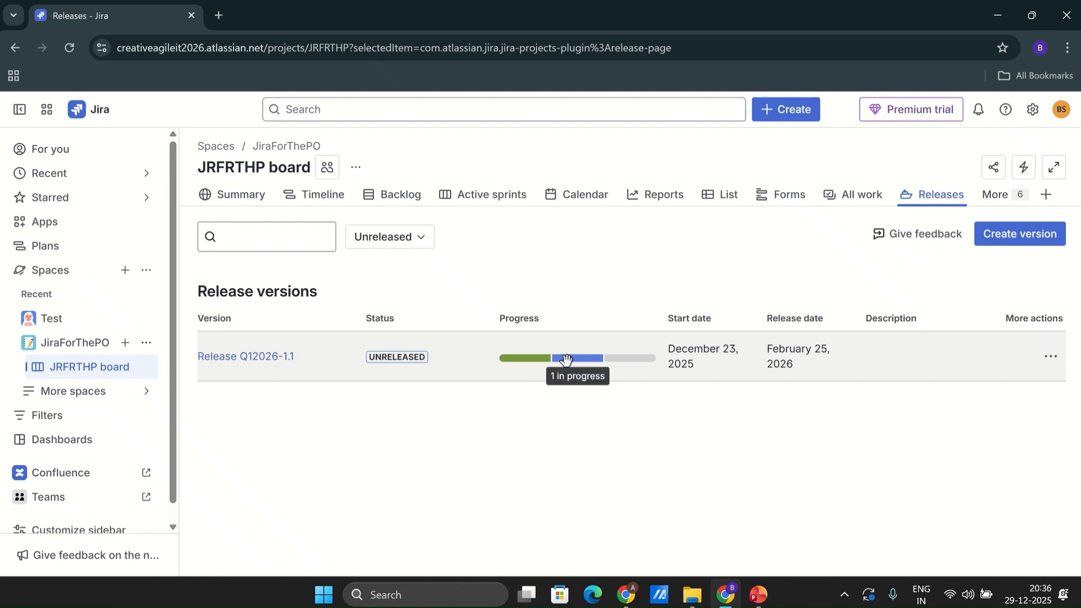
pyautogui.moveTo(527, 358)
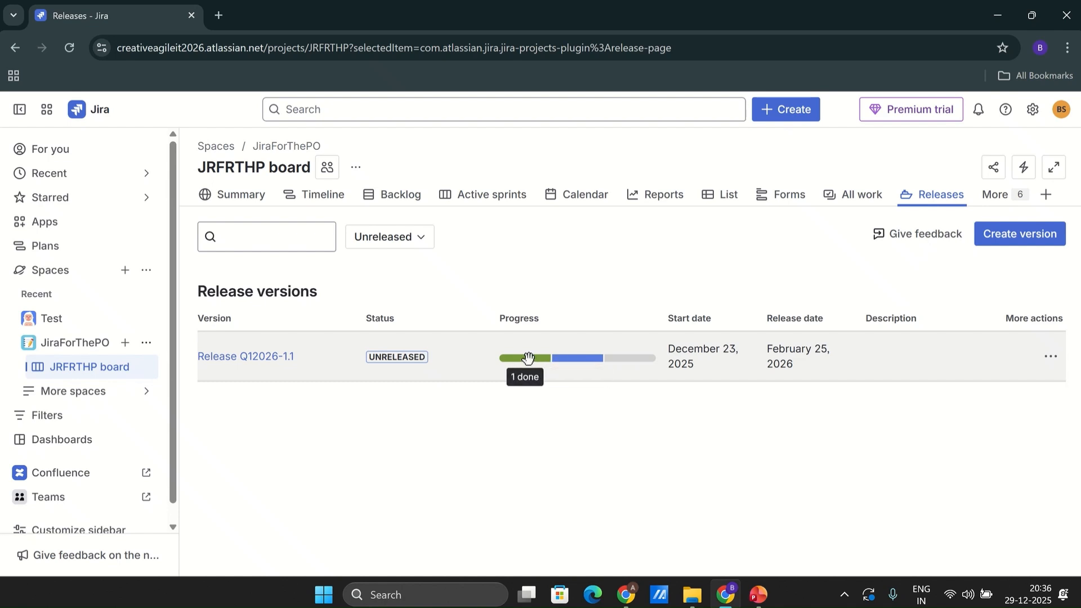
pyautogui.moveTo(646, 357)
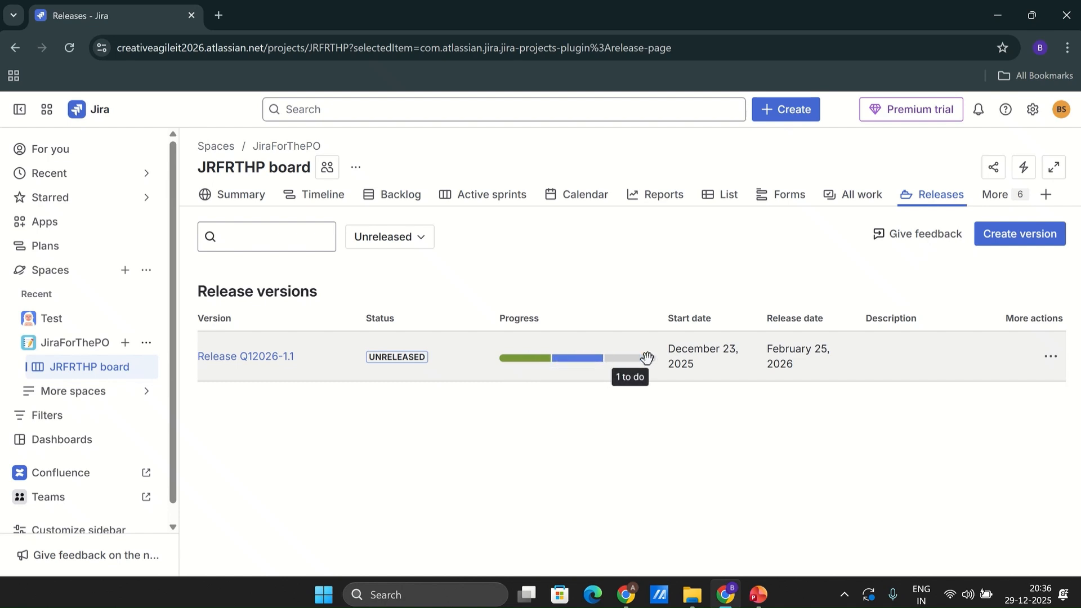
# - Open the Release Q12026-1.1 report and review its related work, designs and assigned work items
pyautogui.click(272, 357)
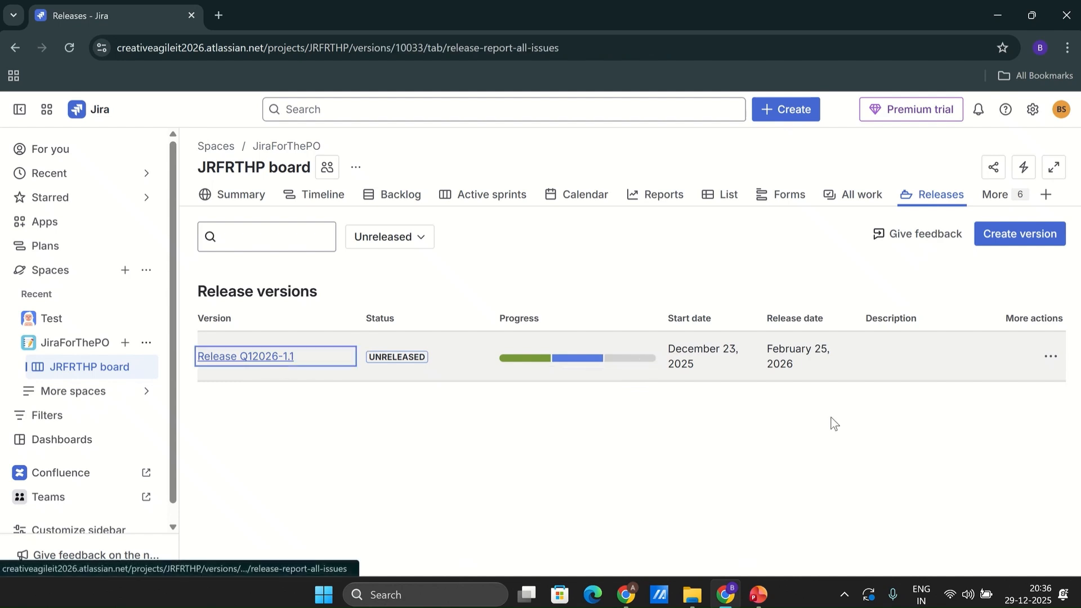
pyautogui.scroll(-6, 742, 443)
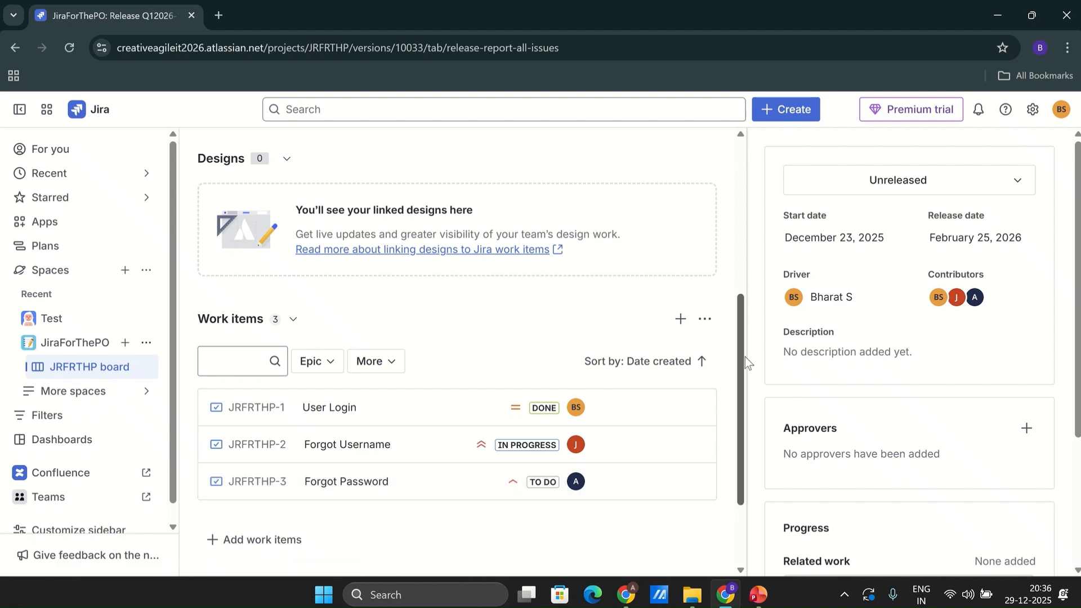
pyautogui.moveTo(743, 354); pyautogui.dragTo(746, 184)
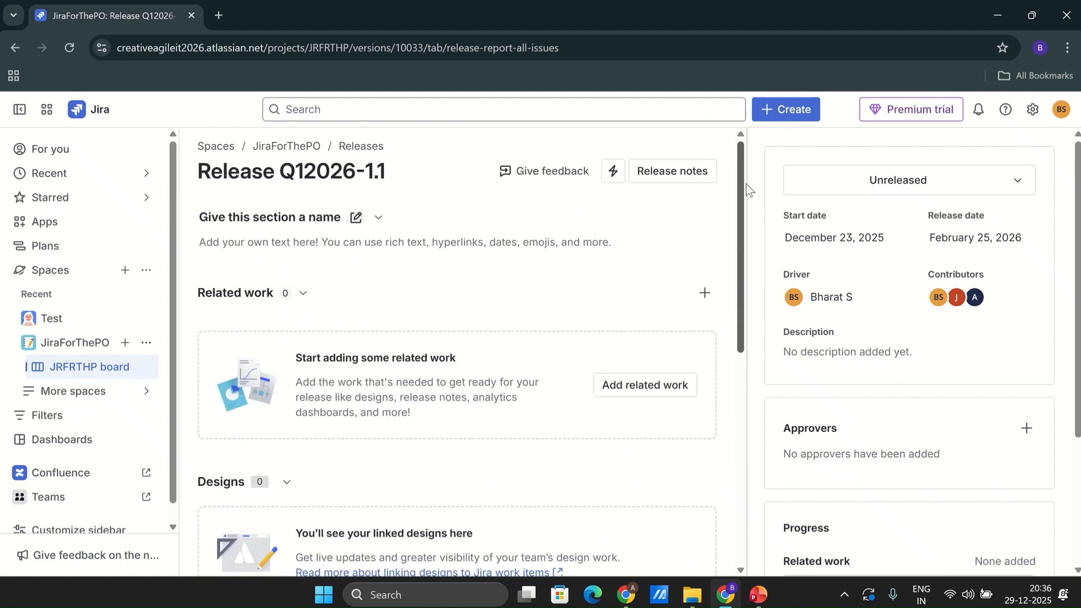
# - Return to the JRFRTHP board's backlog and open the User Profile Creation work item in PI26A - Sprint 2
pyautogui.click(113, 366)
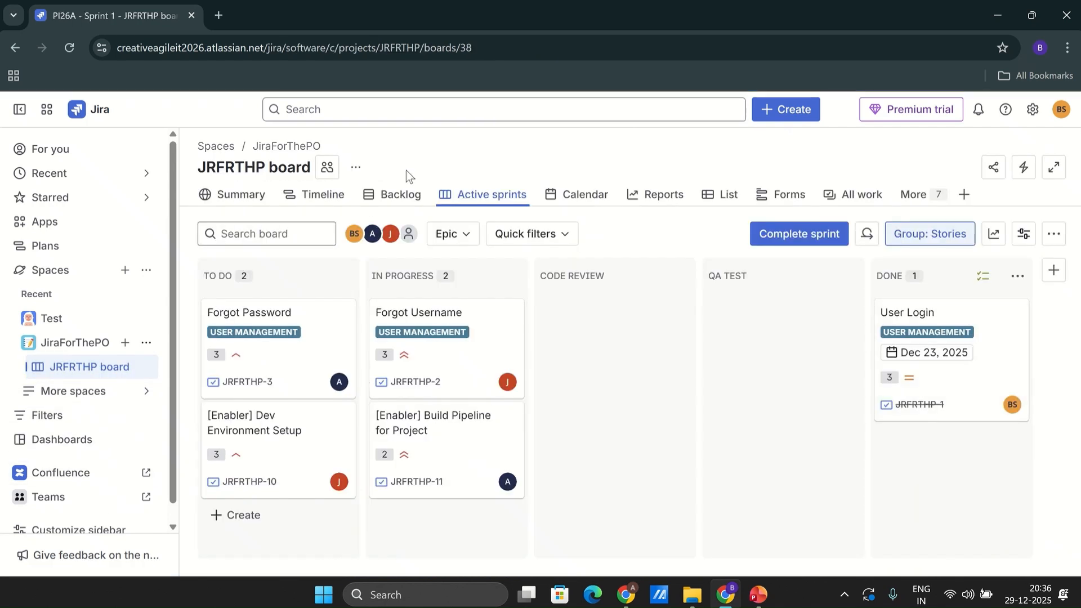
pyautogui.click(394, 194)
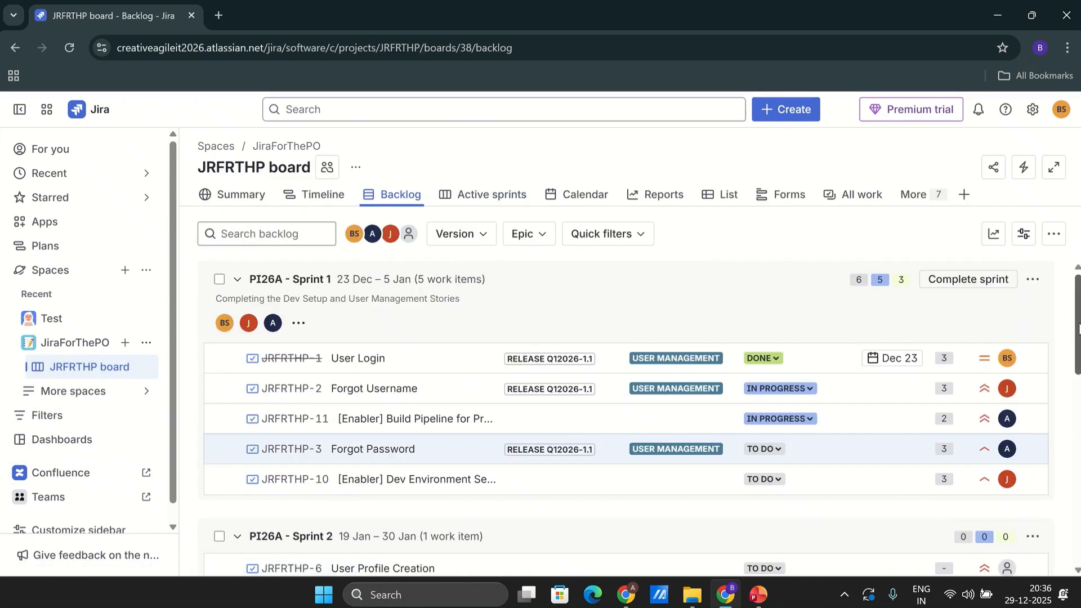
pyautogui.moveTo(1078, 329); pyautogui.dragTo(1078, 410)
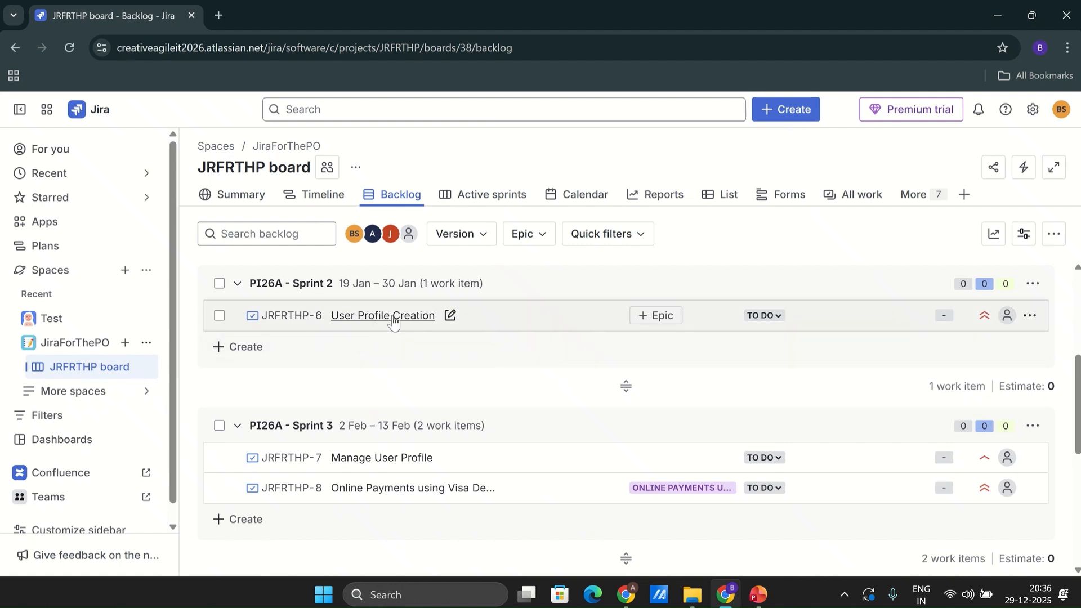
pyautogui.click(451, 316)
pyautogui.click(447, 347)
pyautogui.click(286, 315)
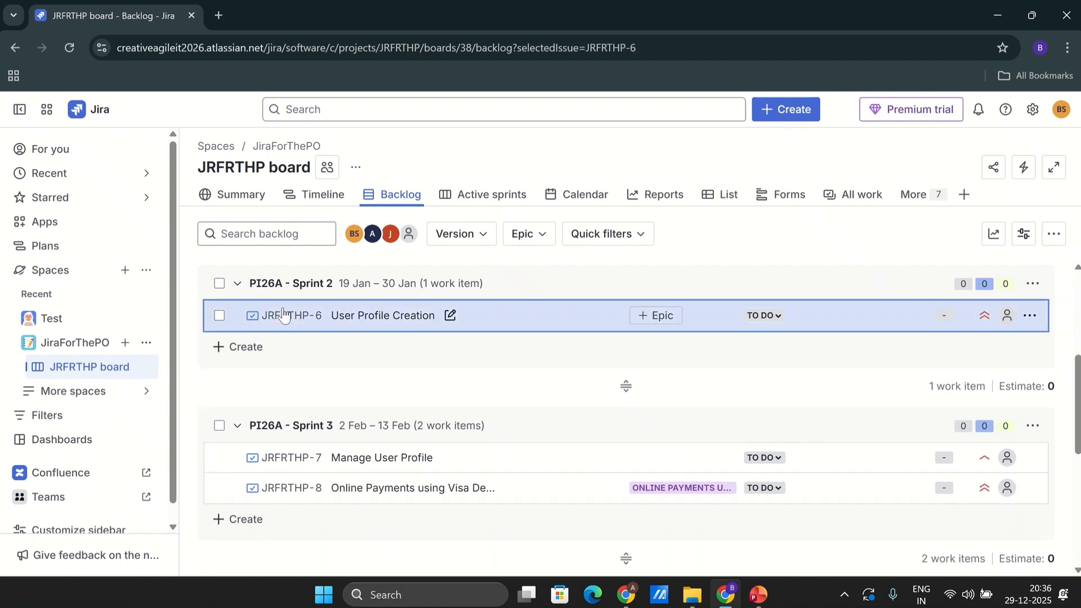
# - Set the User Profile Creation work item's fix version to Release Q12026-1.1 and close its details
pyautogui.moveTo(1078, 311); pyautogui.dragTo(1075, 489)
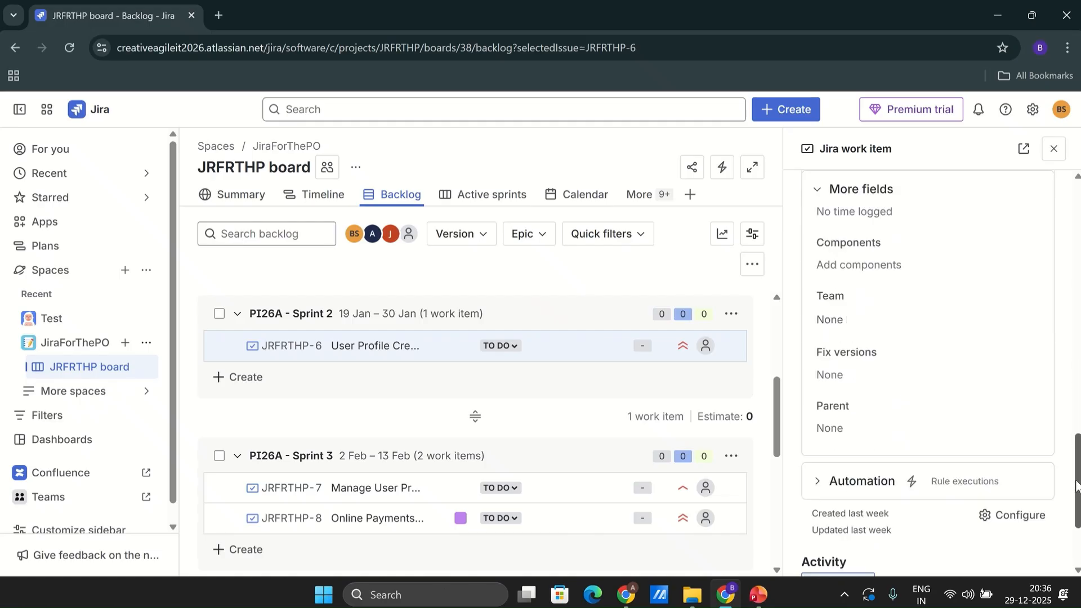
pyautogui.click(847, 382)
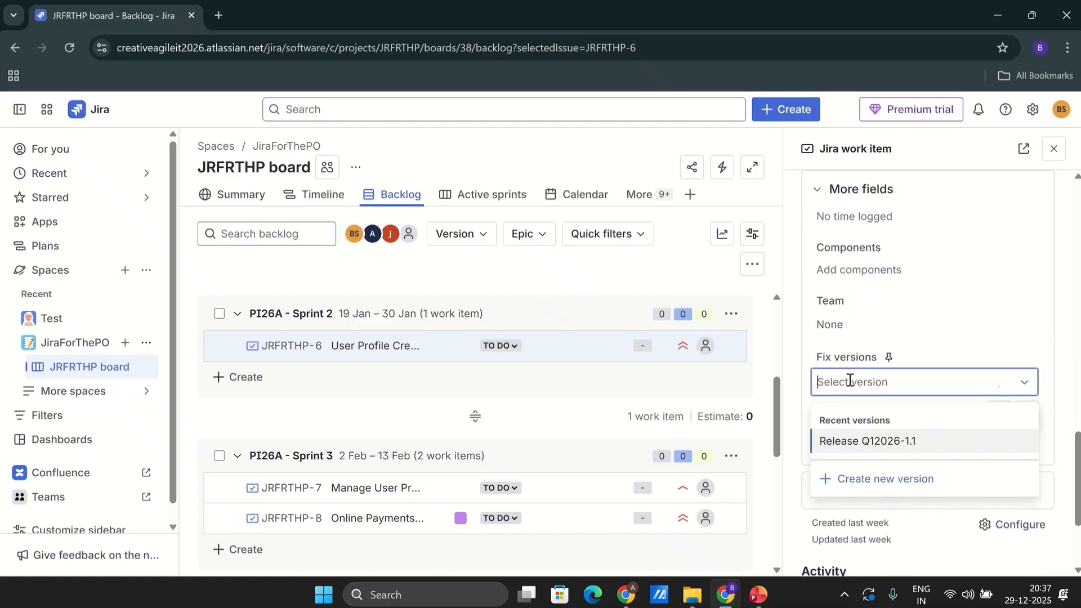
pyautogui.click(906, 438)
pyautogui.click(556, 425)
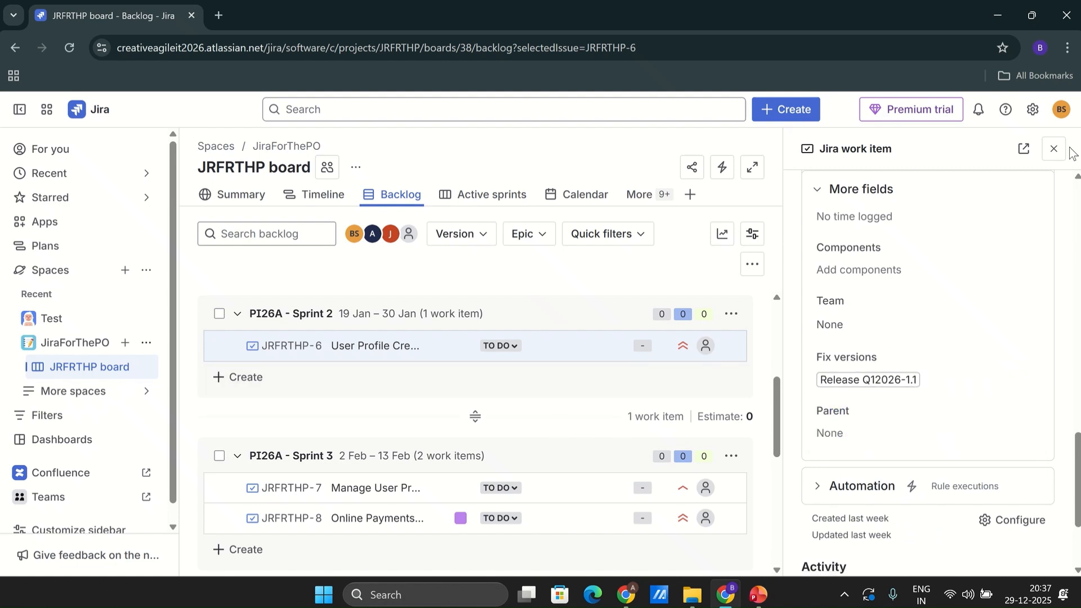
pyautogui.click(1054, 148)
# - Assign the fix version Release Q12026-1.1 to the Manage User Profile work item in PI26A - Sprint 3 and close its details
pyautogui.scroll(-2, 625, 416)
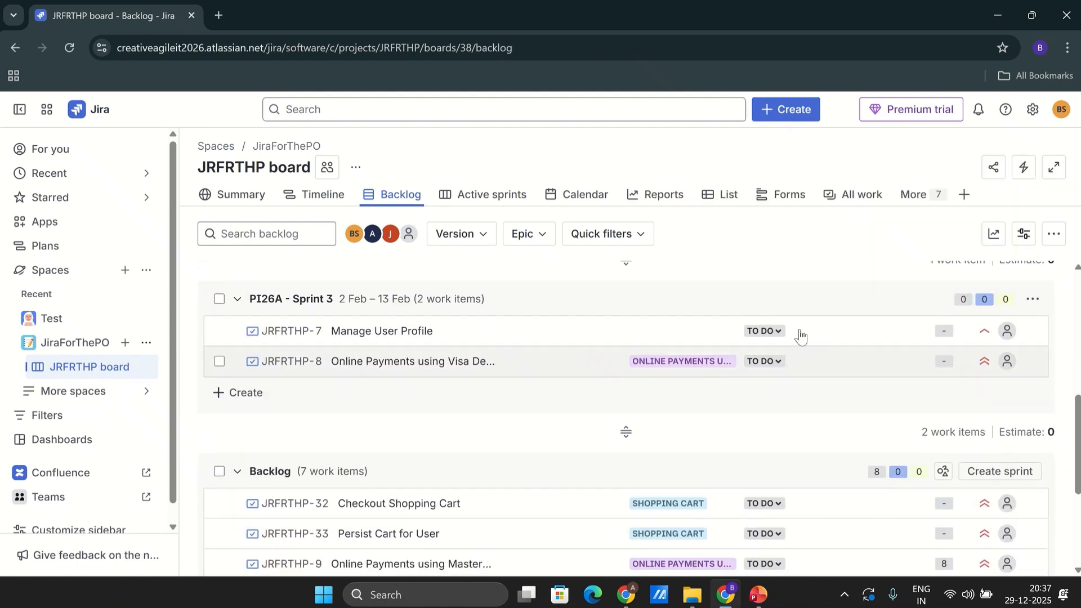
pyautogui.click(425, 338)
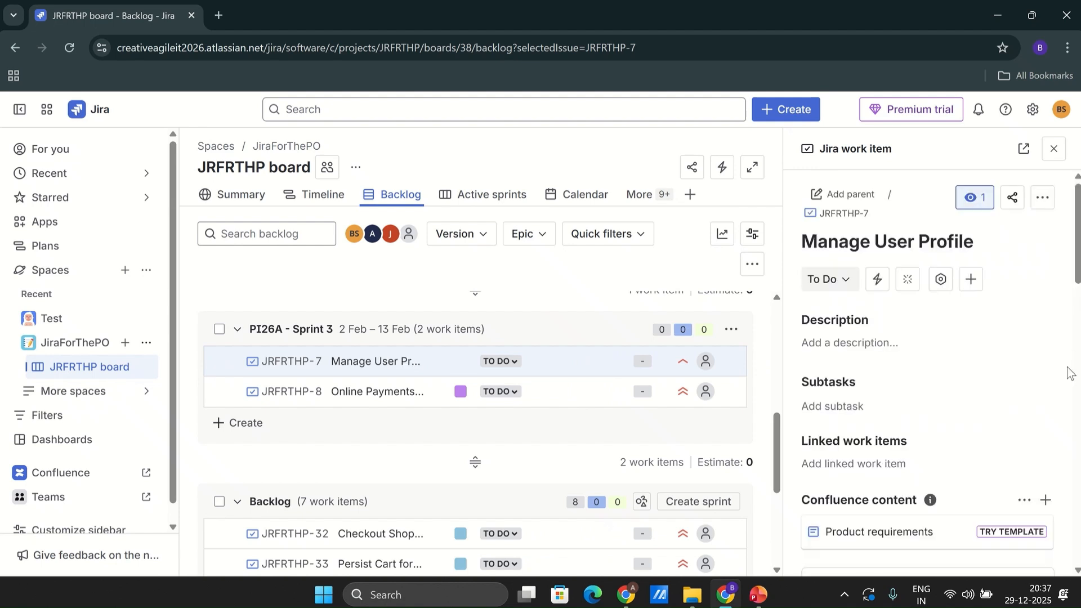
pyautogui.click(1077, 333)
pyautogui.moveTo(1077, 333); pyautogui.dragTo(1075, 510)
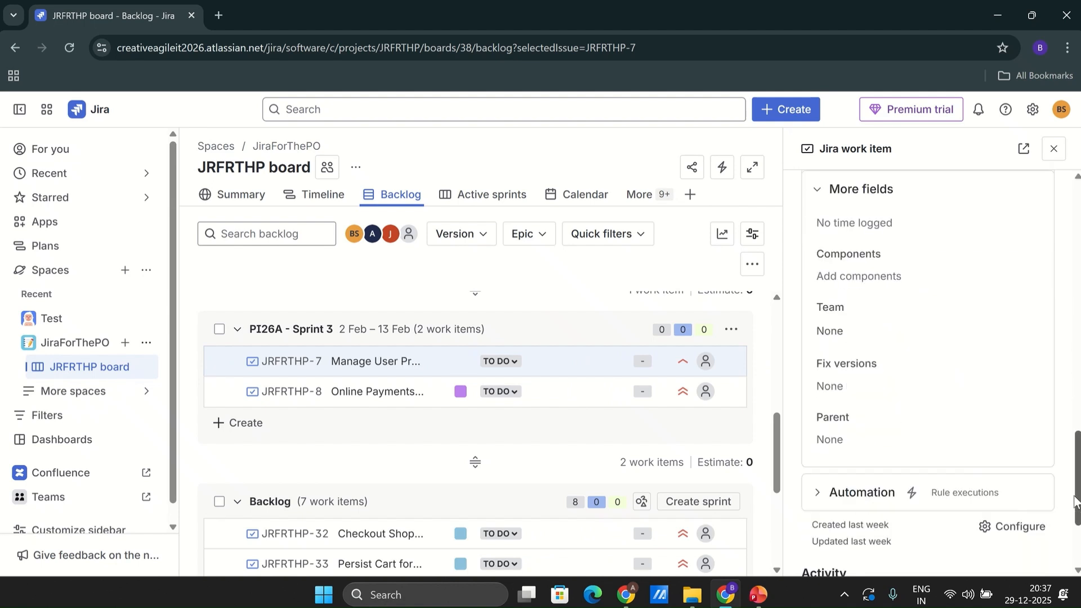
pyautogui.click(923, 386)
pyautogui.click(870, 444)
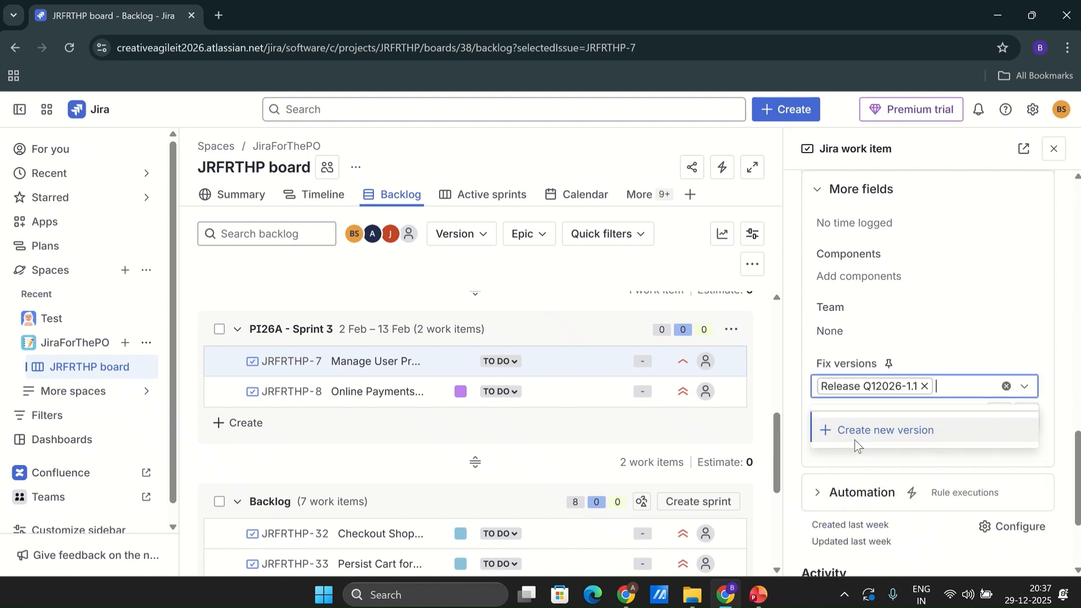
pyautogui.click(1075, 284)
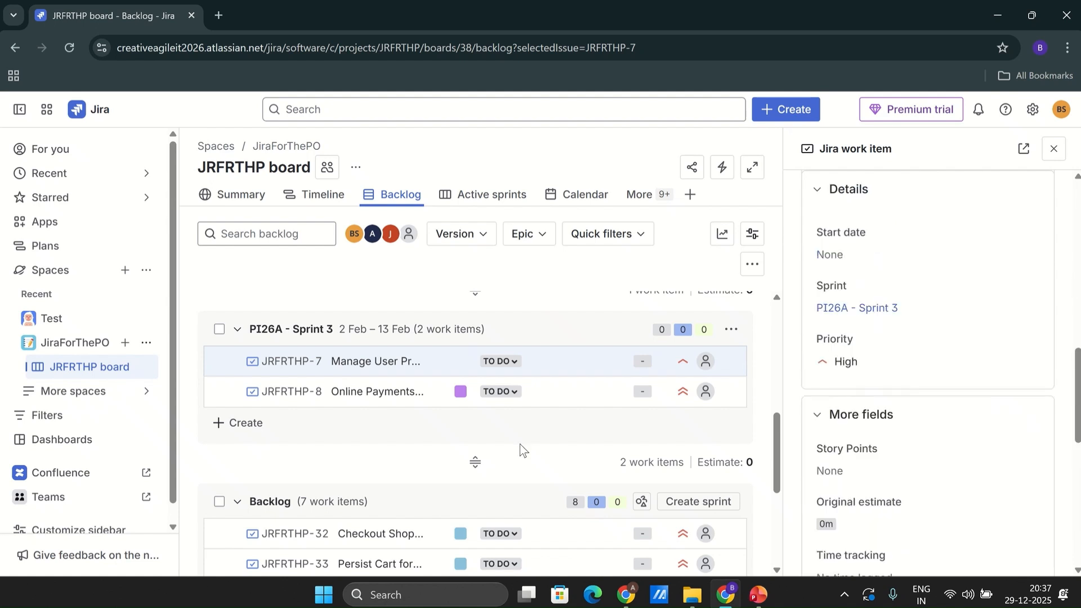
pyautogui.click(536, 431)
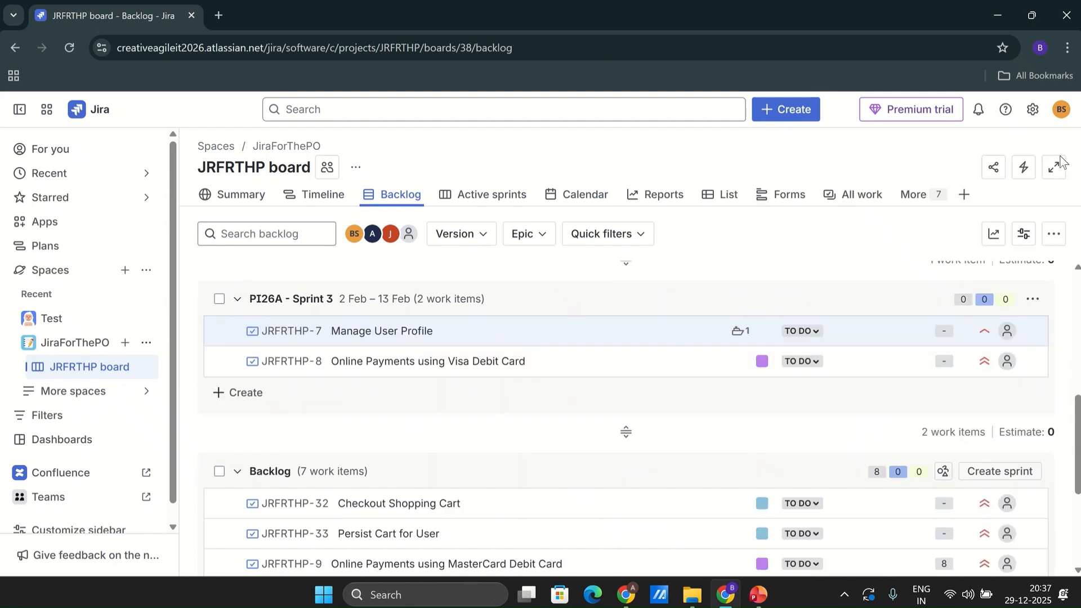
pyautogui.click(1053, 148)
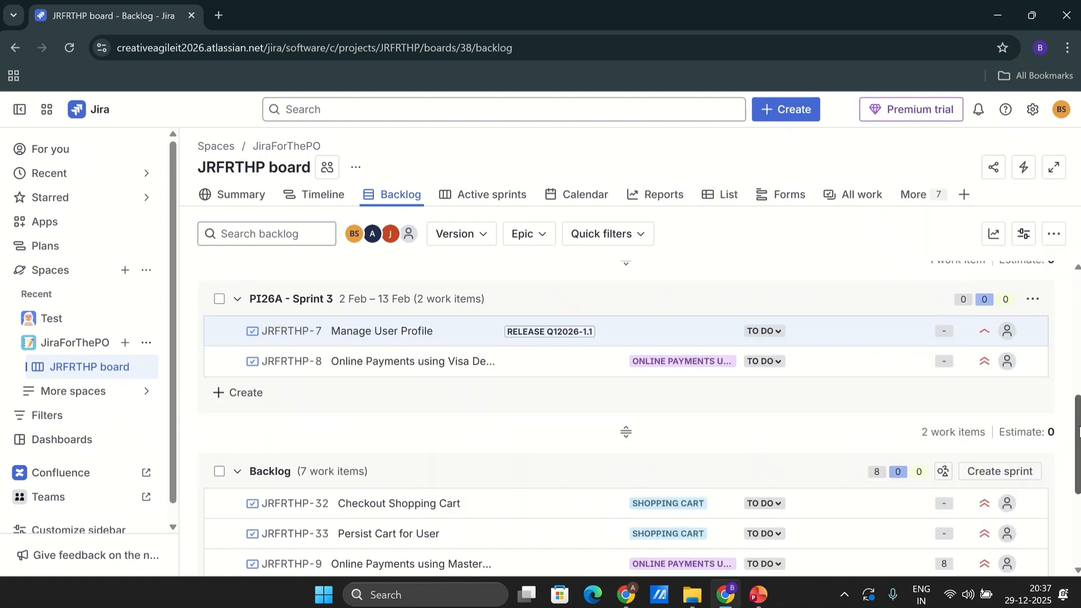
# - Review the release labels across the sprints and open the Online Payments using Visa Debit Card work item in PI26A - Sprint 3
pyautogui.scroll(8, 566, 375)
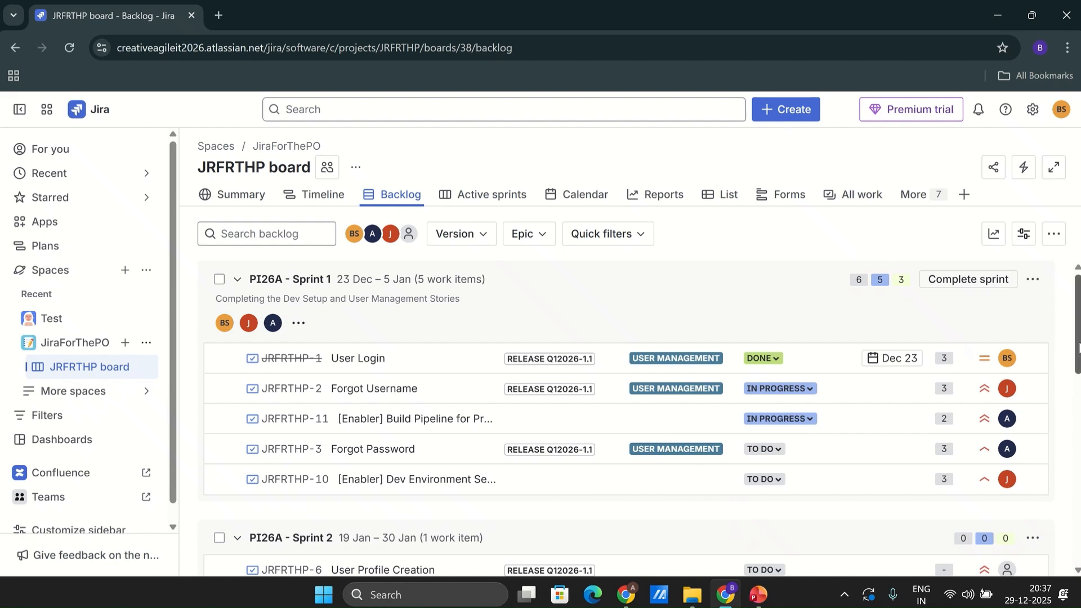
pyautogui.scroll(-2, 574, 497)
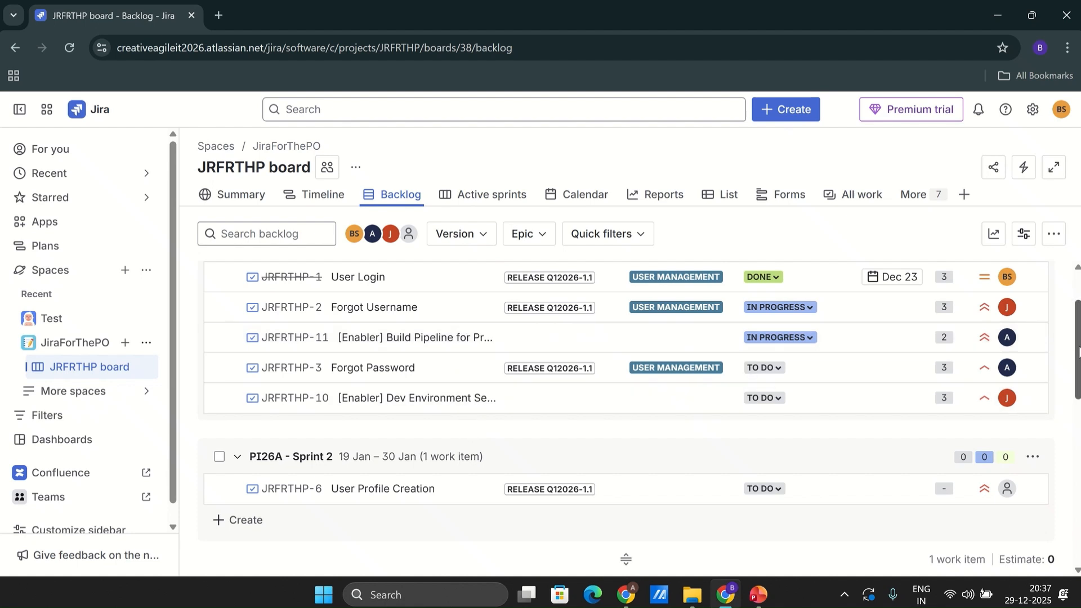
pyautogui.moveTo(1078, 351); pyautogui.dragTo(1078, 449)
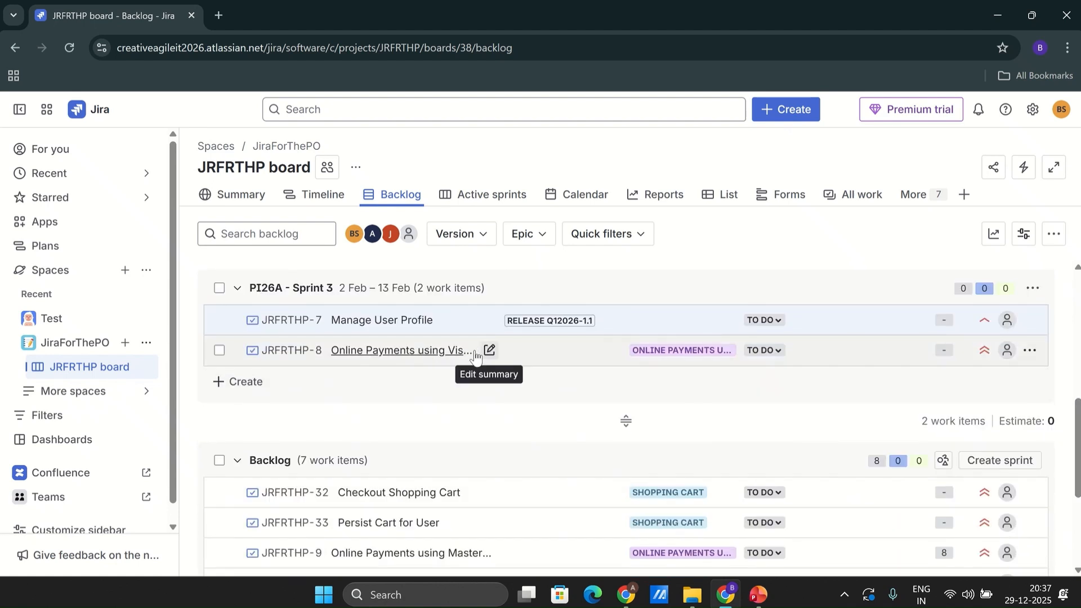
pyautogui.click(493, 351)
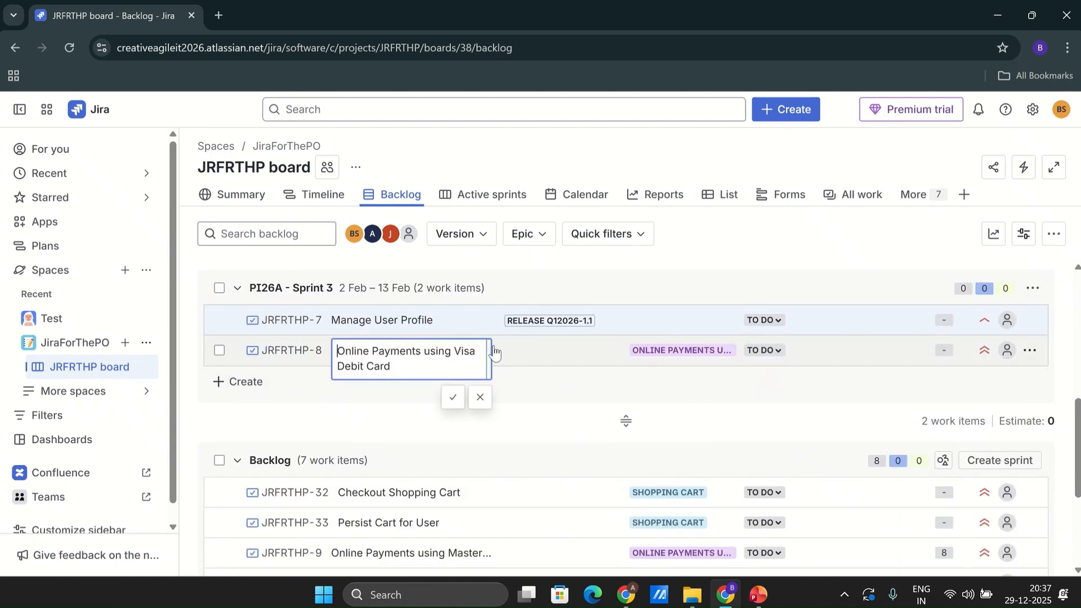
pyautogui.click(379, 427)
pyautogui.click(289, 350)
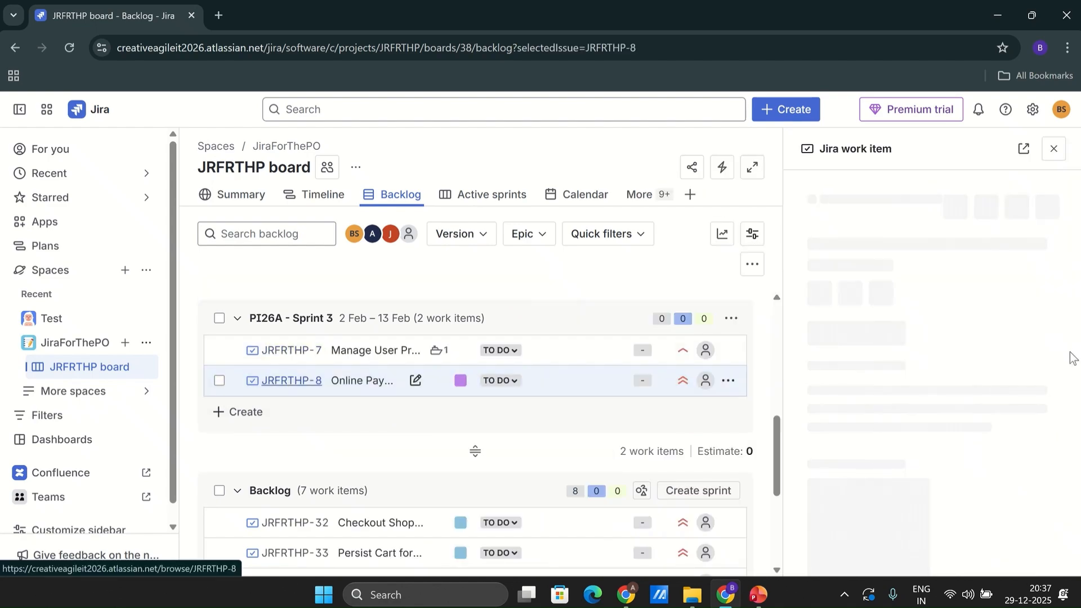
# - Set the Online Payments using Visa Debit Card work item's fix version to Release Q12026-1.1 and close its details
pyautogui.scroll(-5, 1078, 410)
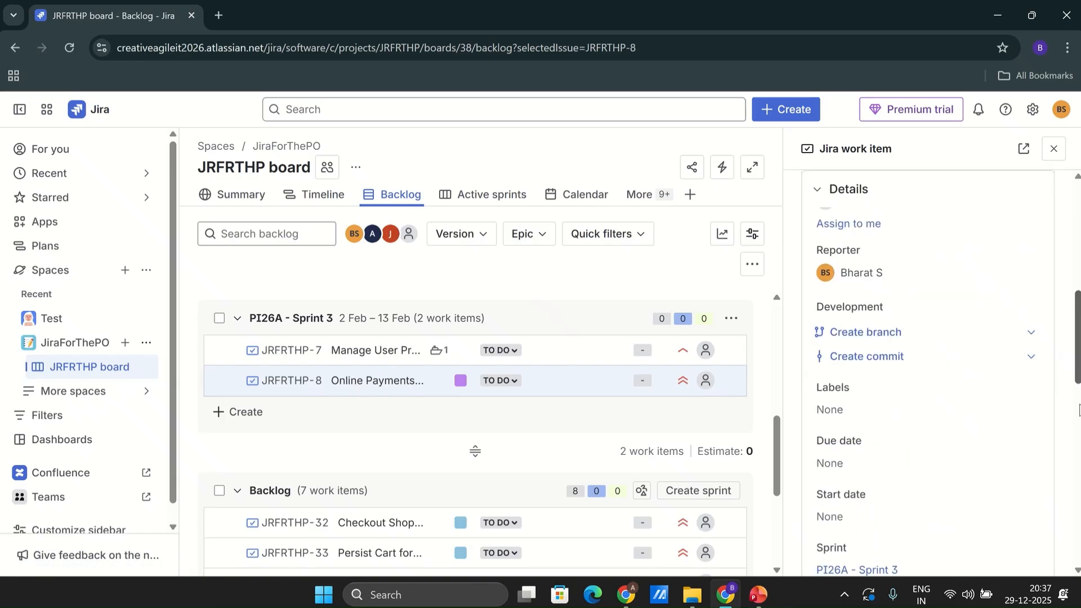
pyautogui.scroll(-6, 1078, 410)
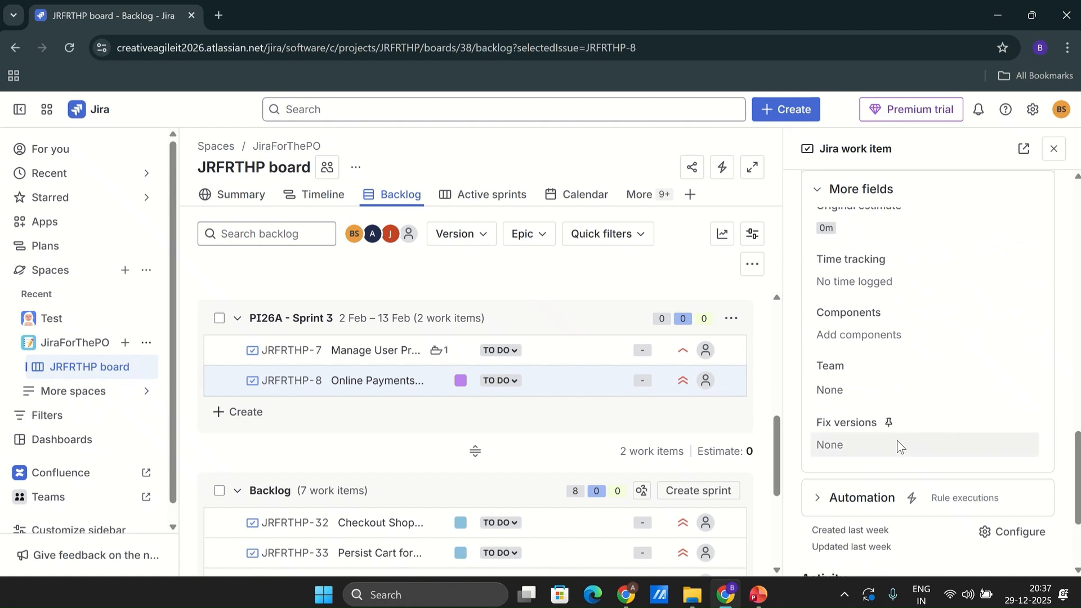
pyautogui.click(897, 440)
pyautogui.click(888, 501)
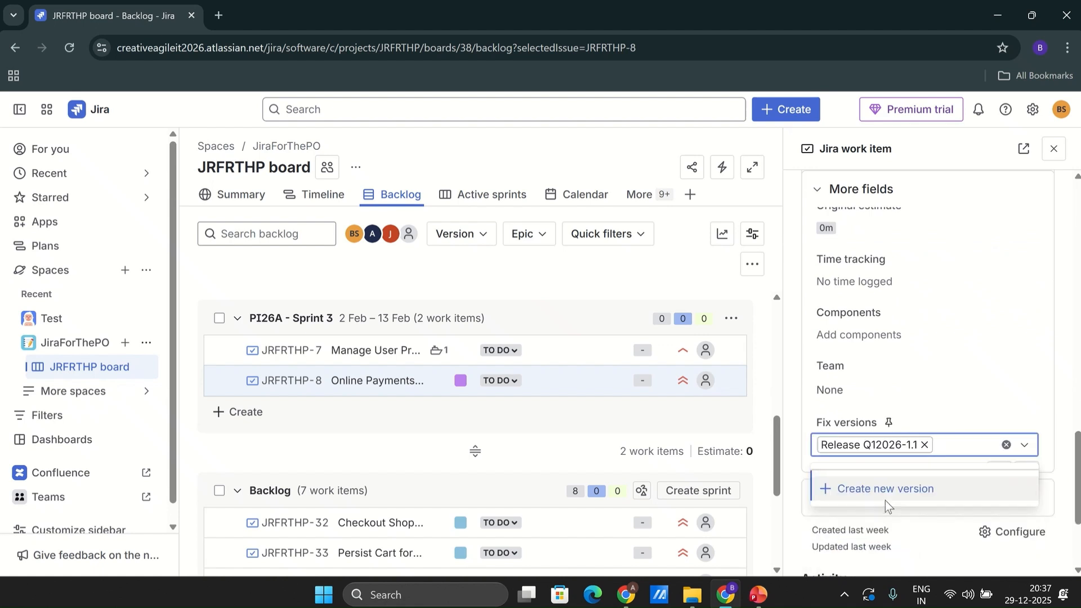
pyautogui.click(1059, 351)
pyautogui.click(1053, 149)
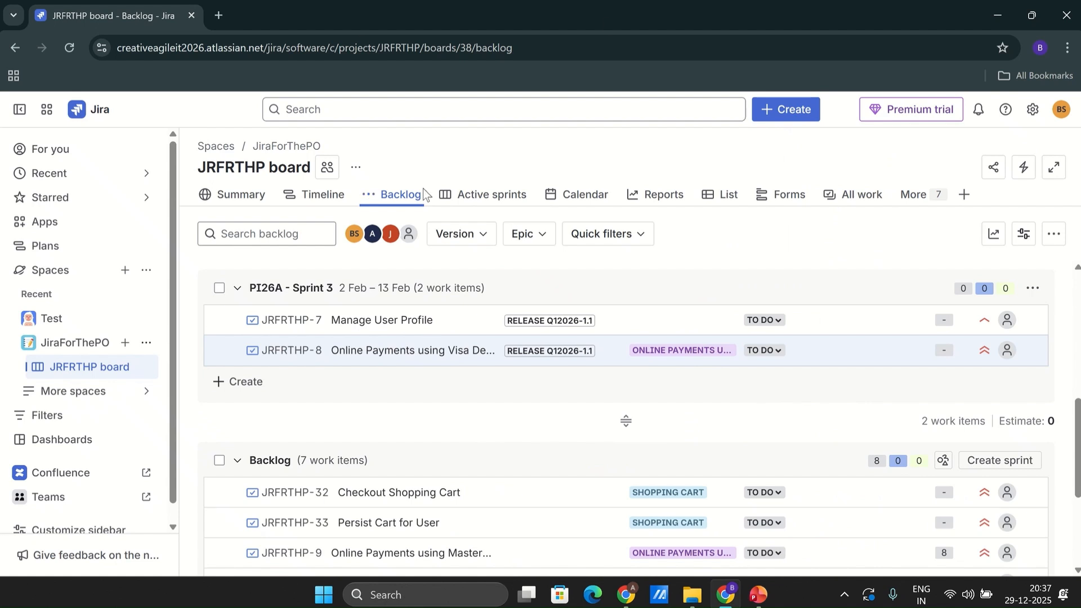
# - Start a new work item of type Bug with the summary "Login Table needs a Fix for Encryption"
pyautogui.scroll(5, 625, 420)
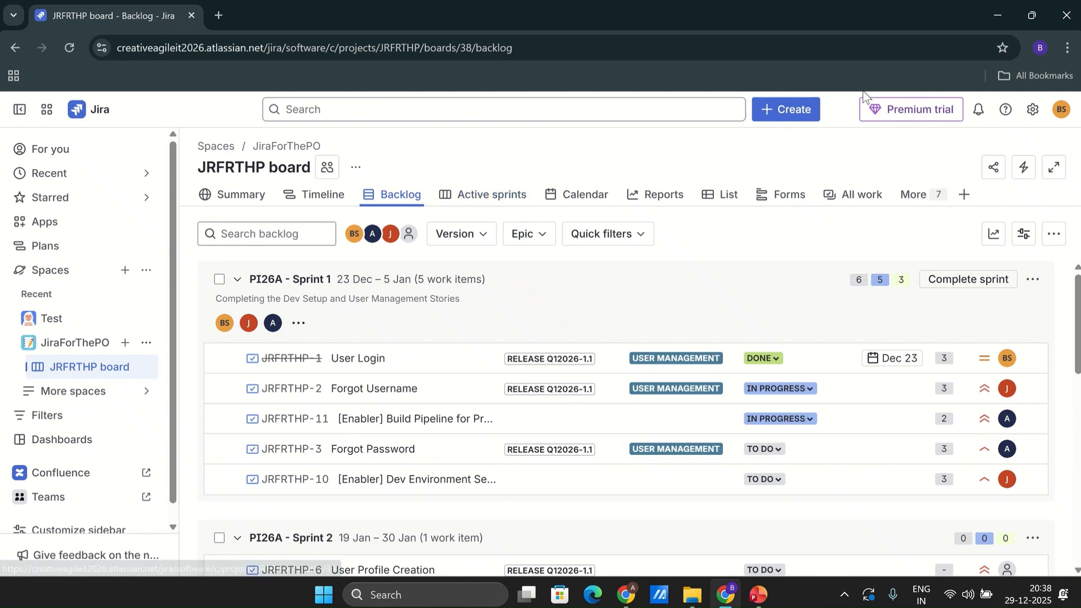
pyautogui.click(786, 110)
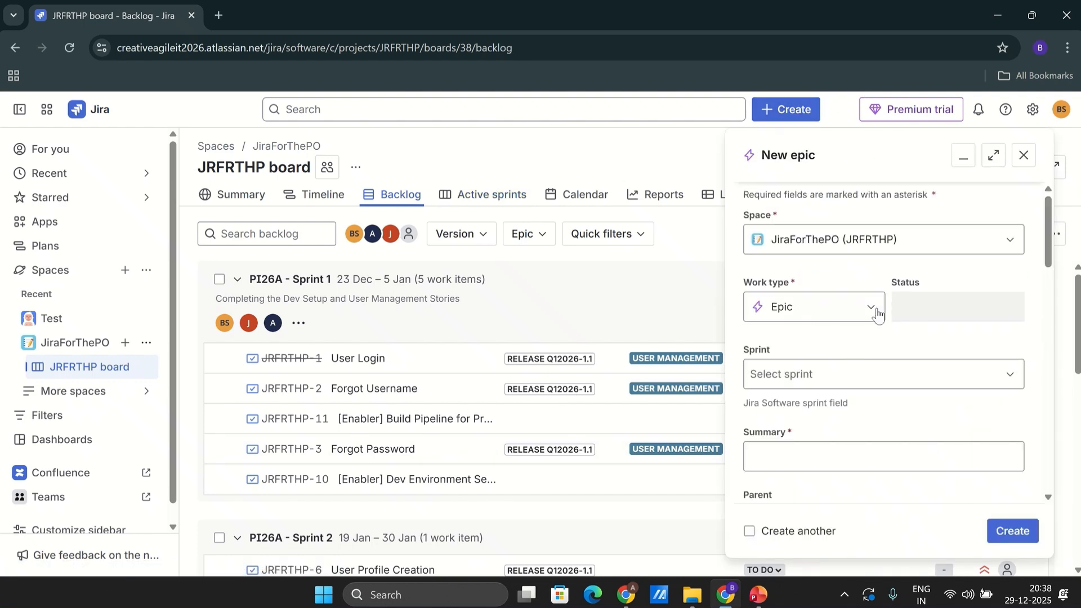
pyautogui.click(871, 308)
pyautogui.click(780, 416)
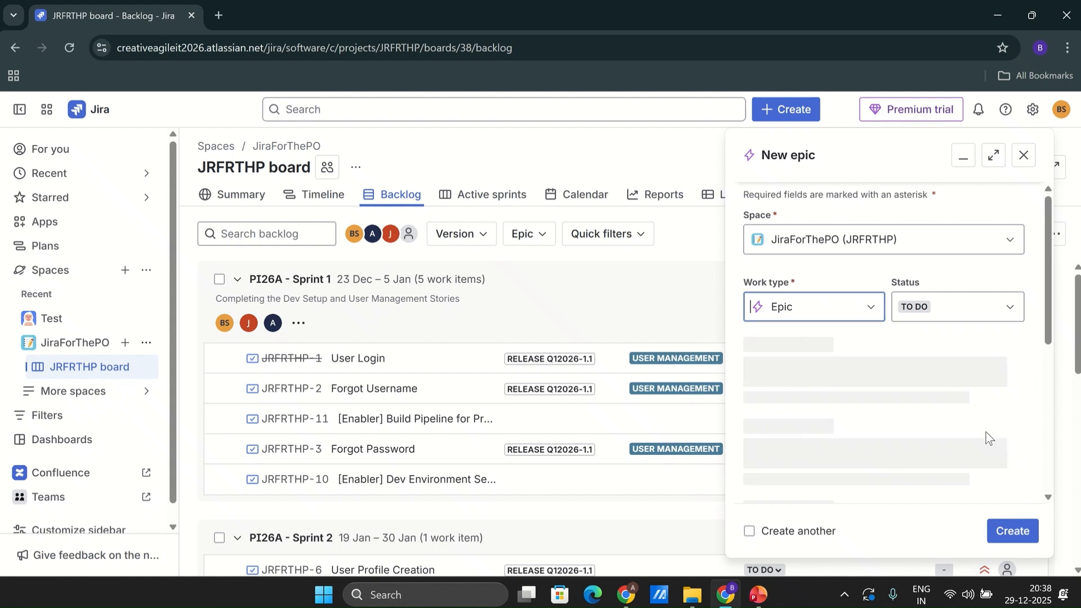
pyautogui.click(793, 449)
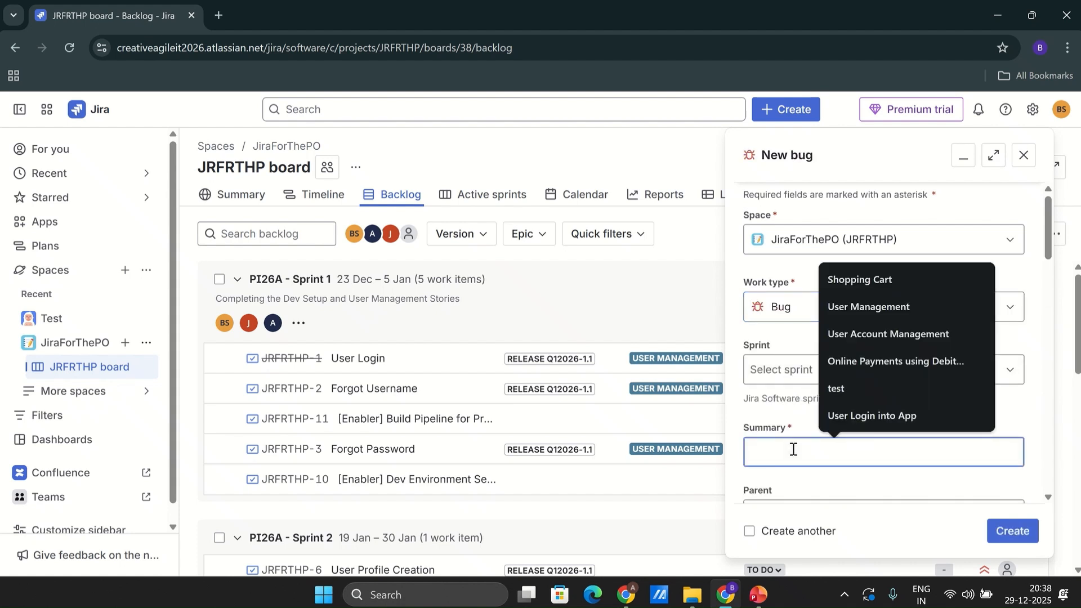
pyautogui.write('Login Table')
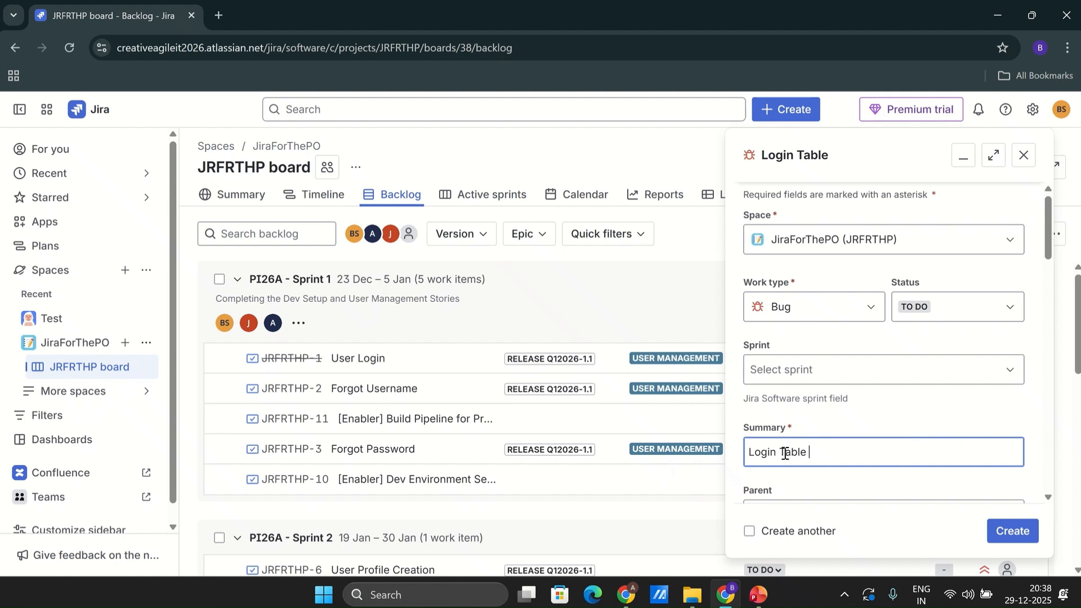
pyautogui.write('needs a')
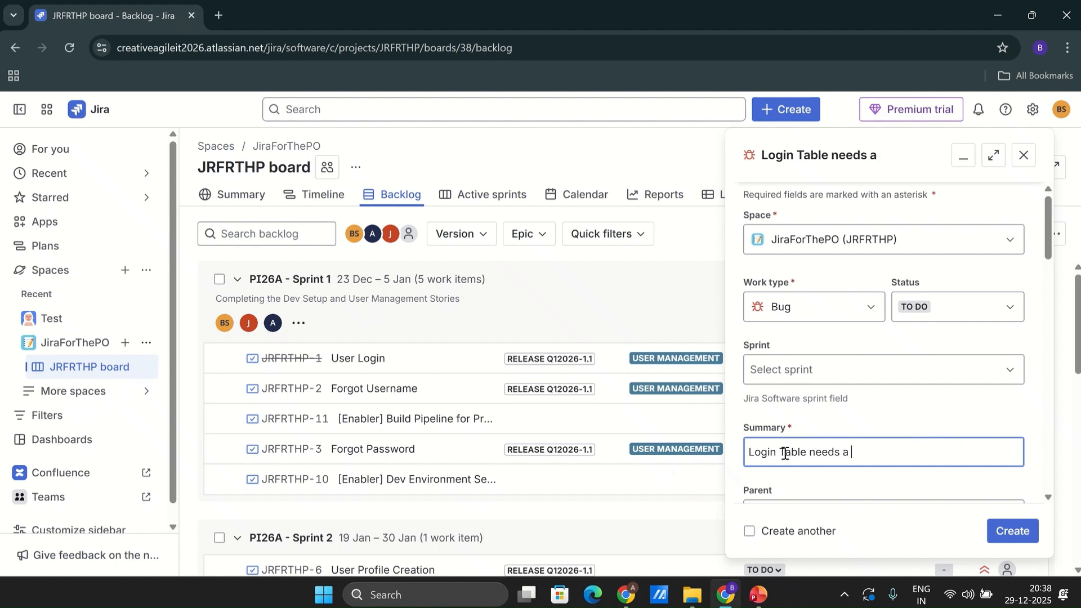
pyautogui.write(' Fix for Encryption')
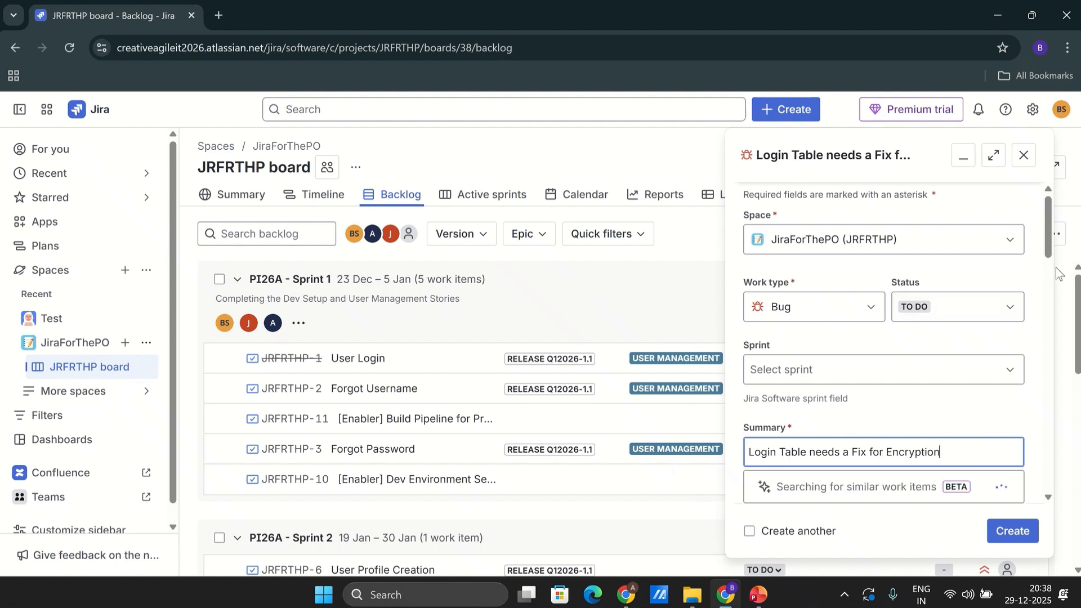
# - Assign the new bug to PI26A - Sprint 1 and create it
pyautogui.moveTo(1047, 245); pyautogui.dragTo(1047, 220)
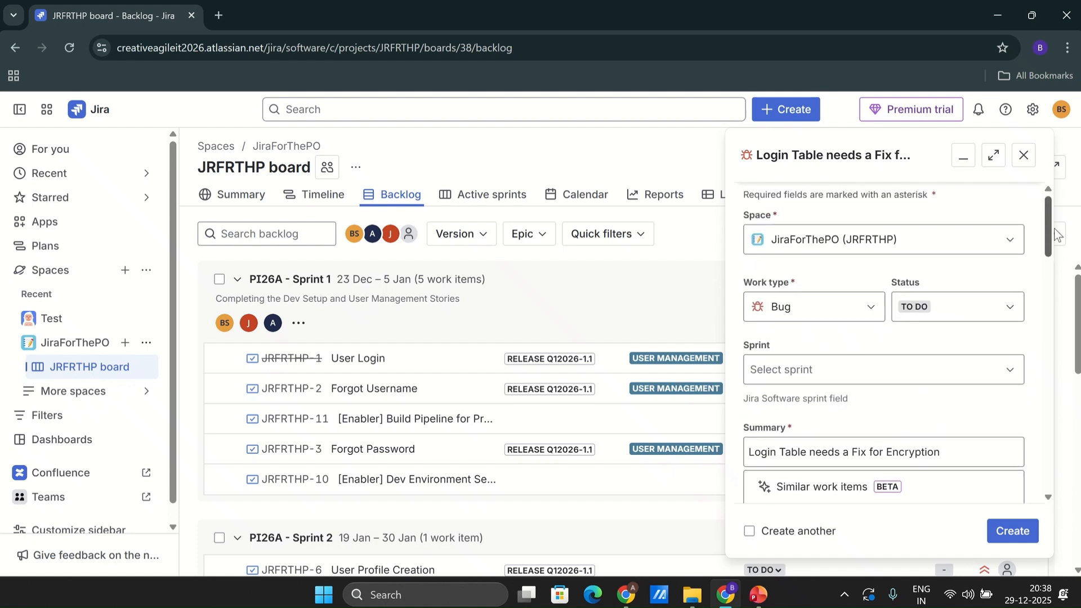
pyautogui.click(1009, 372)
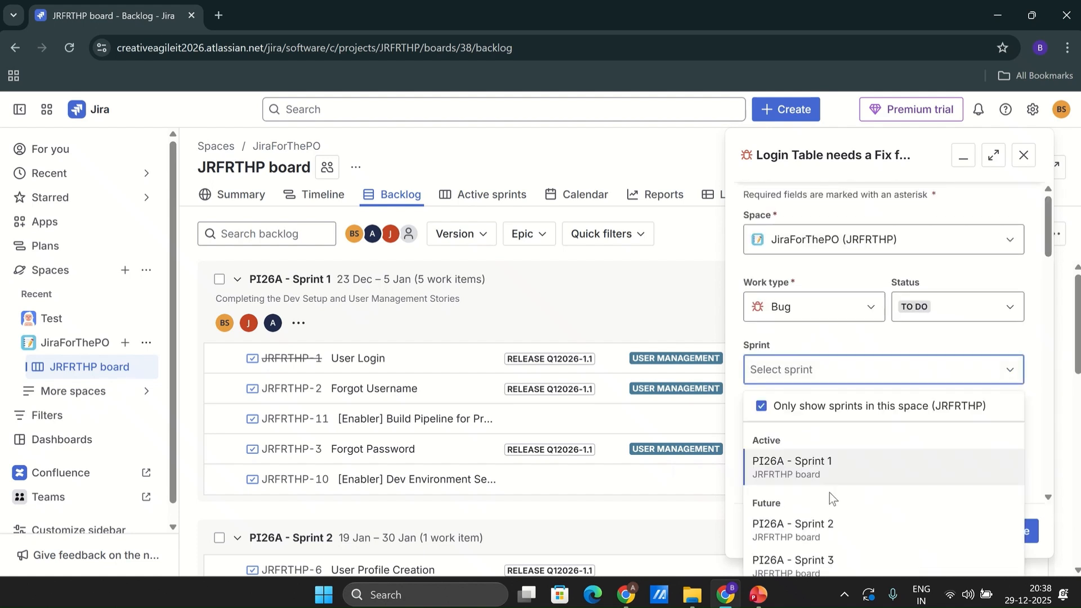
pyautogui.click(826, 475)
pyautogui.click(1025, 533)
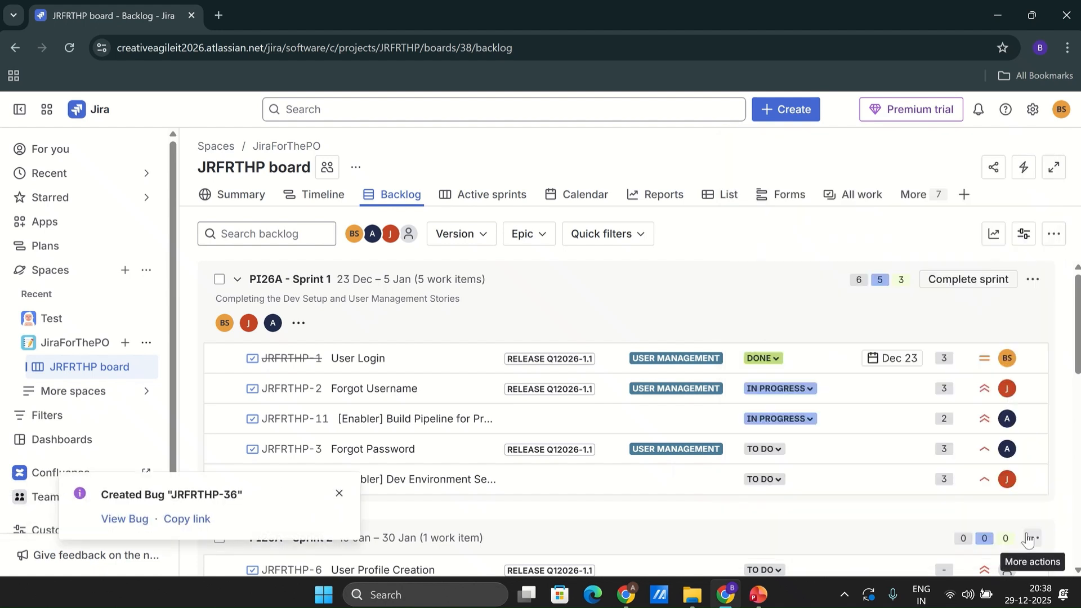
# - Set the Login Table needs a Fix for Encryption bug's fix version to Release Q12026-1.1 and close its details
pyautogui.click(341, 494)
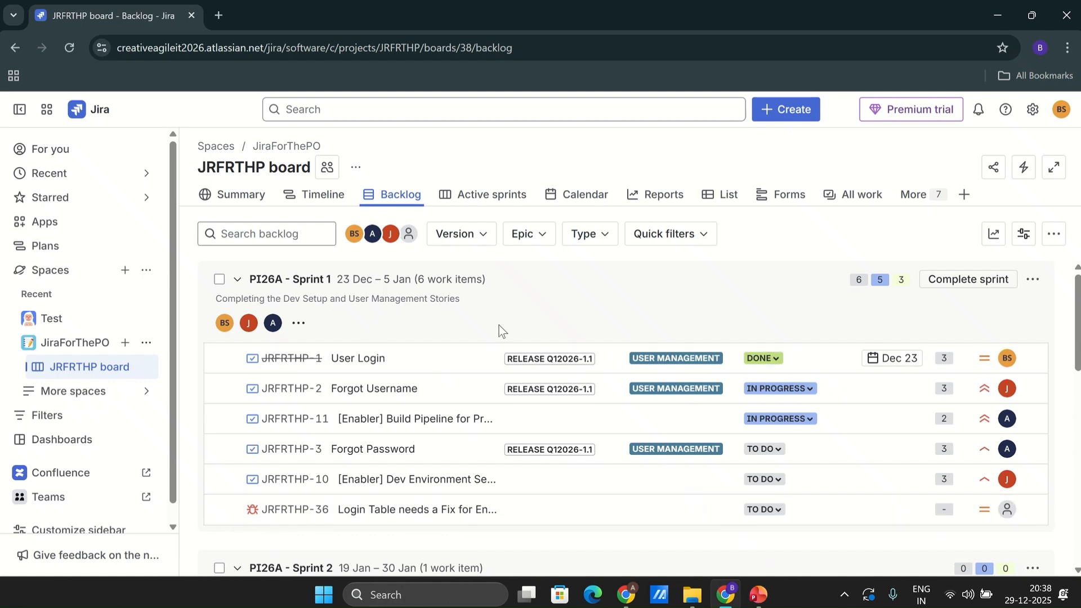
pyautogui.click(296, 514)
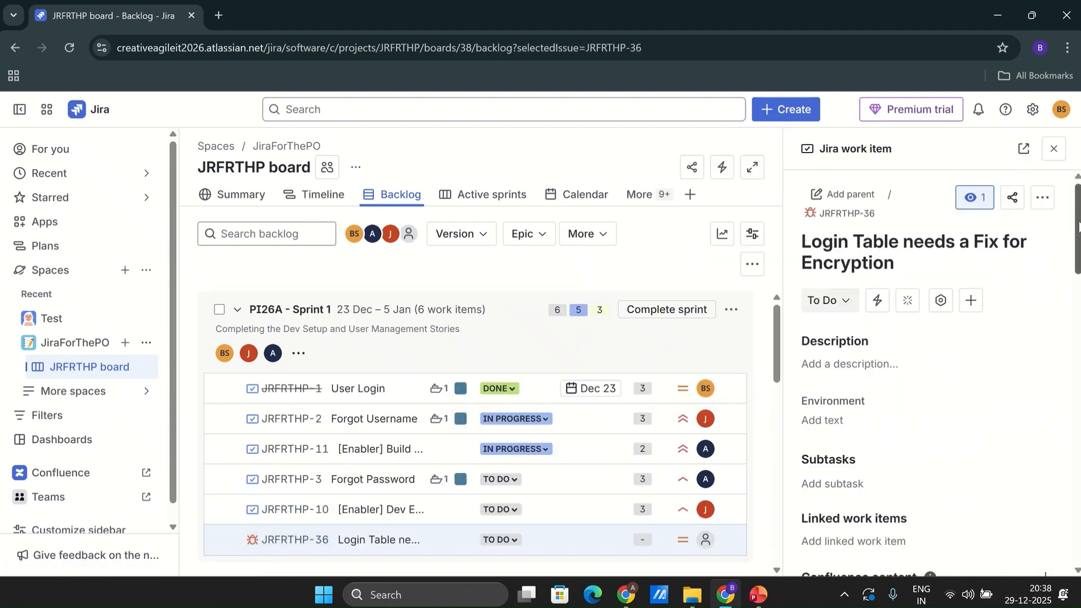
pyautogui.moveTo(1078, 225); pyautogui.dragTo(1064, 490)
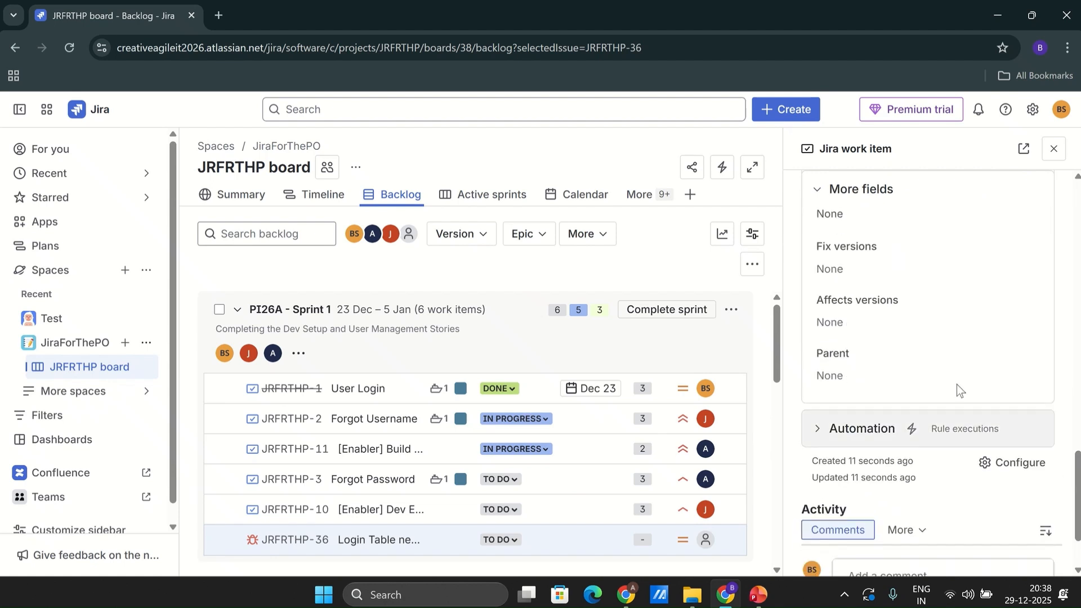
pyautogui.click(882, 270)
pyautogui.click(881, 326)
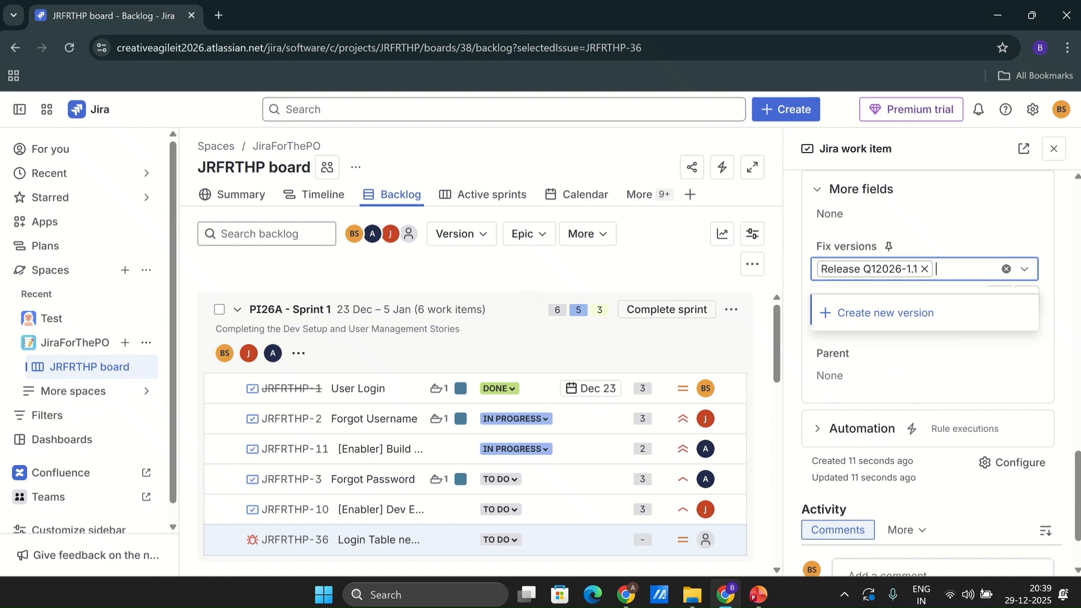
pyautogui.click(1069, 356)
pyautogui.click(1054, 149)
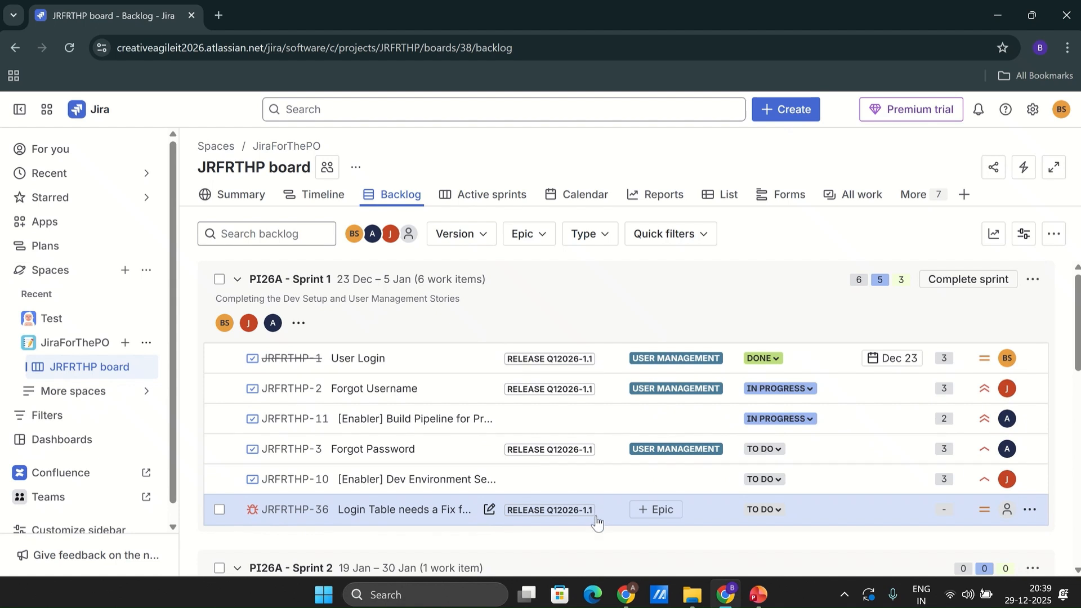
# - Open the project's releases, refresh the page and check the progress breakdown of Release Q12026-1.1
pyautogui.click(929, 197)
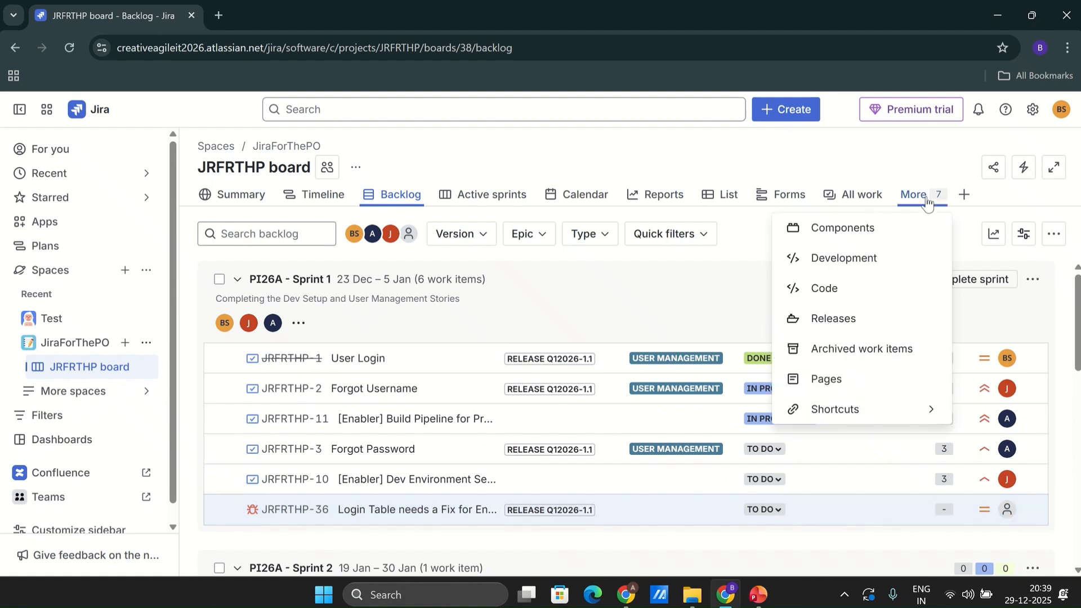
pyautogui.click(848, 327)
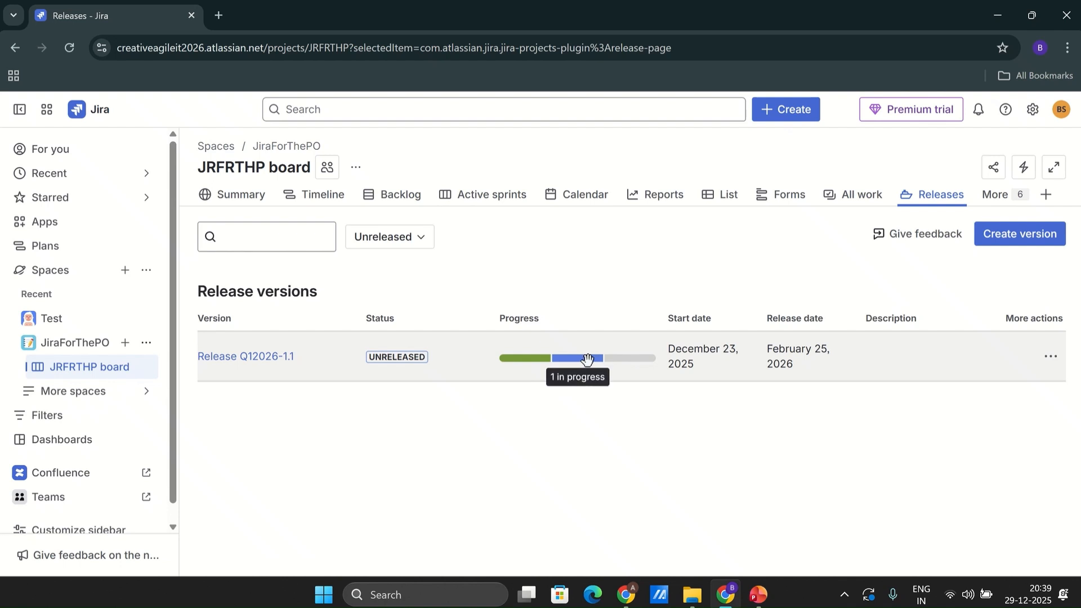
pyautogui.moveTo(621, 359)
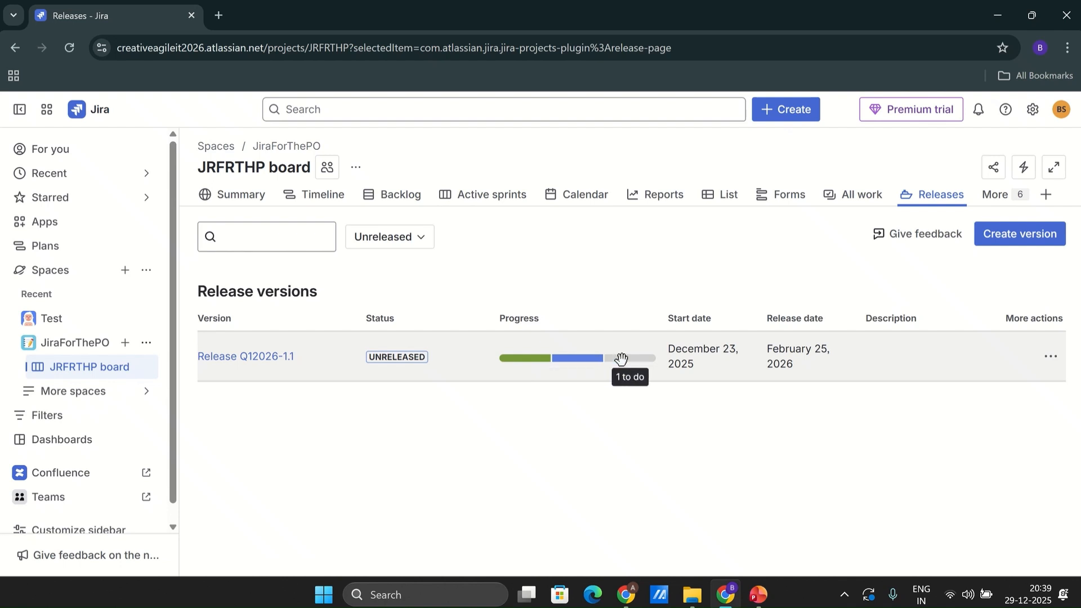
pyautogui.click(68, 48)
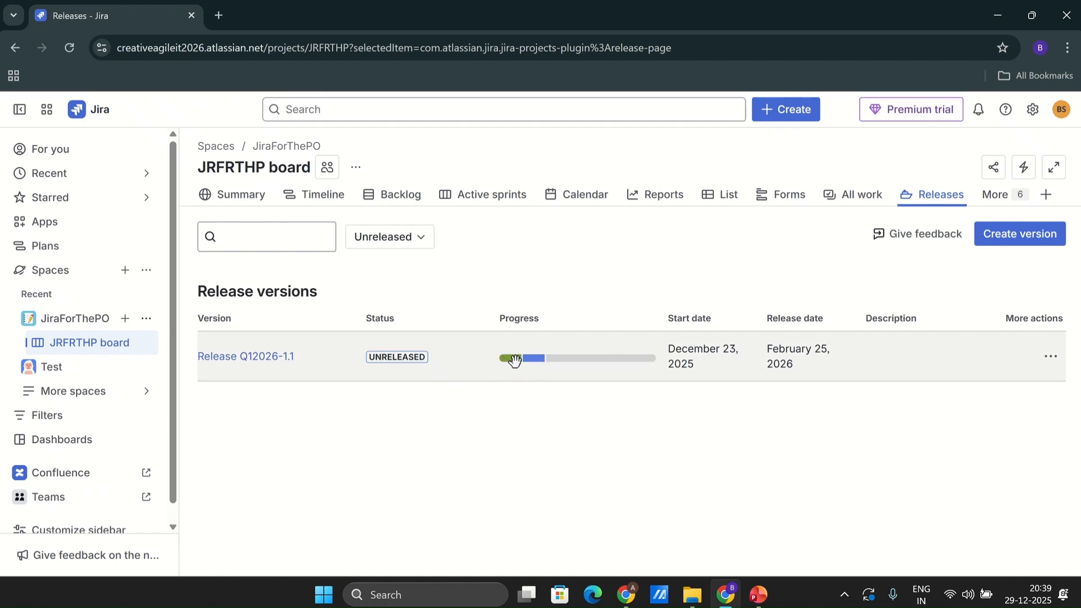
pyautogui.moveTo(597, 359)
# - Open the Release Q12026-1.1 report and review its list of work items
pyautogui.click(280, 357)
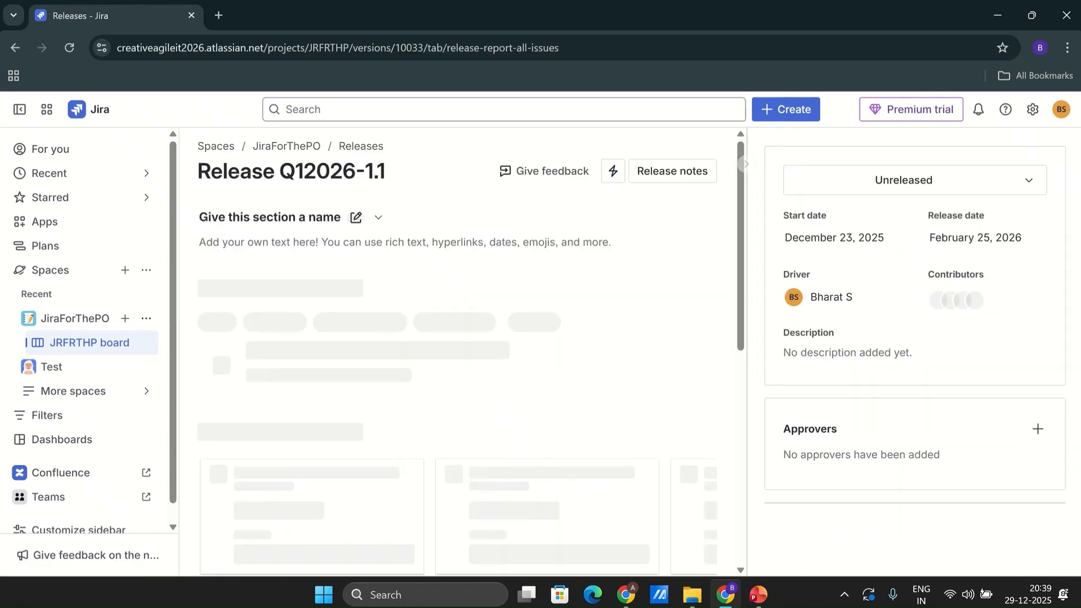
pyautogui.click(740, 381)
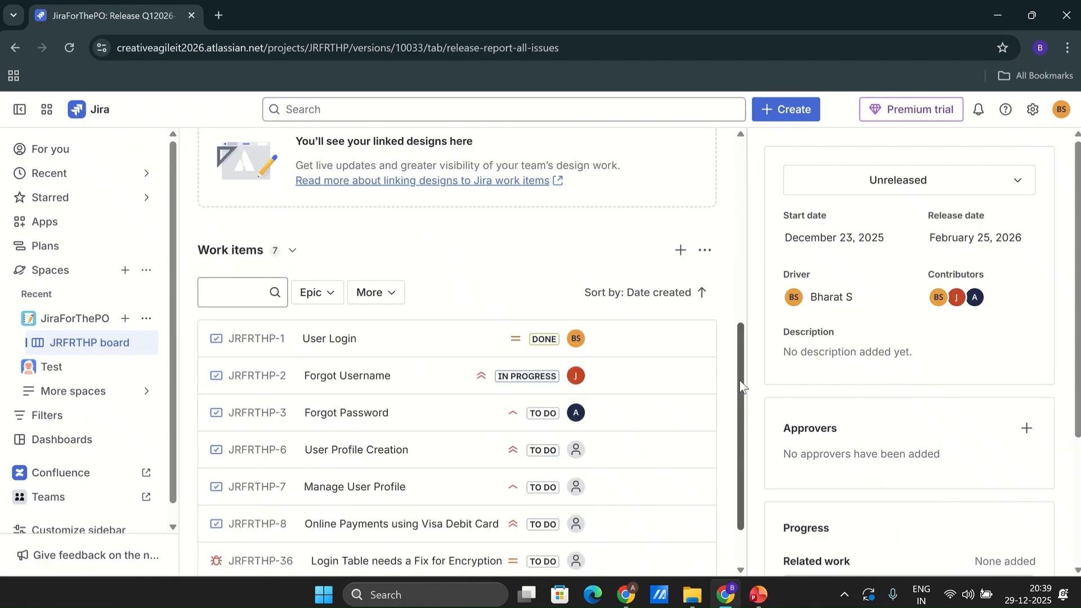
pyautogui.moveTo(741, 388); pyautogui.dragTo(741, 428)
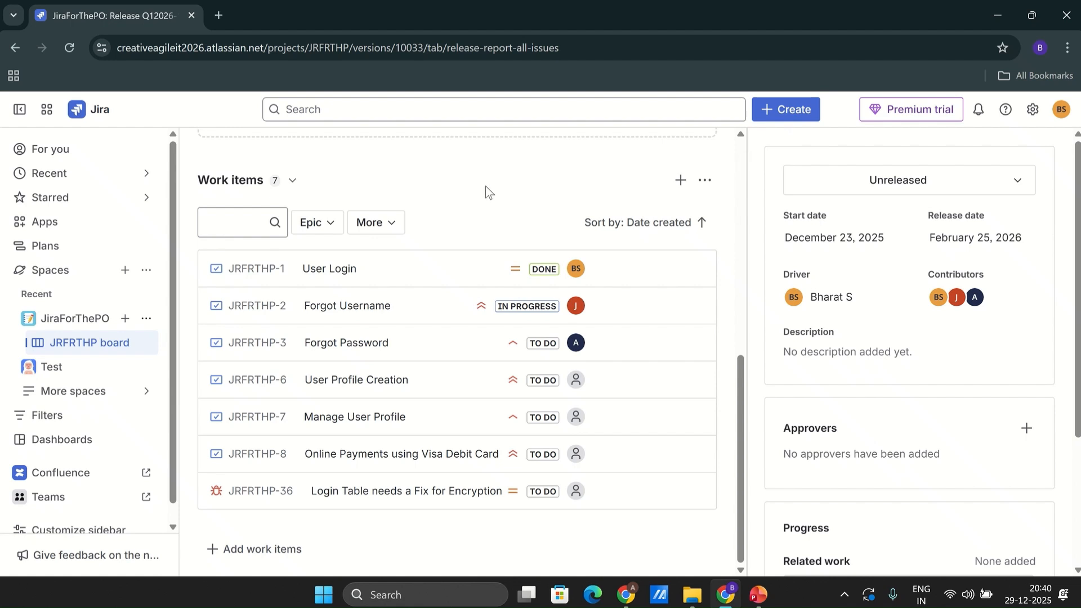
# - Return to the JRFRTHP board and review the December 2025 calendar for PI26A - Sprint 1 and its dated work
pyautogui.click(103, 341)
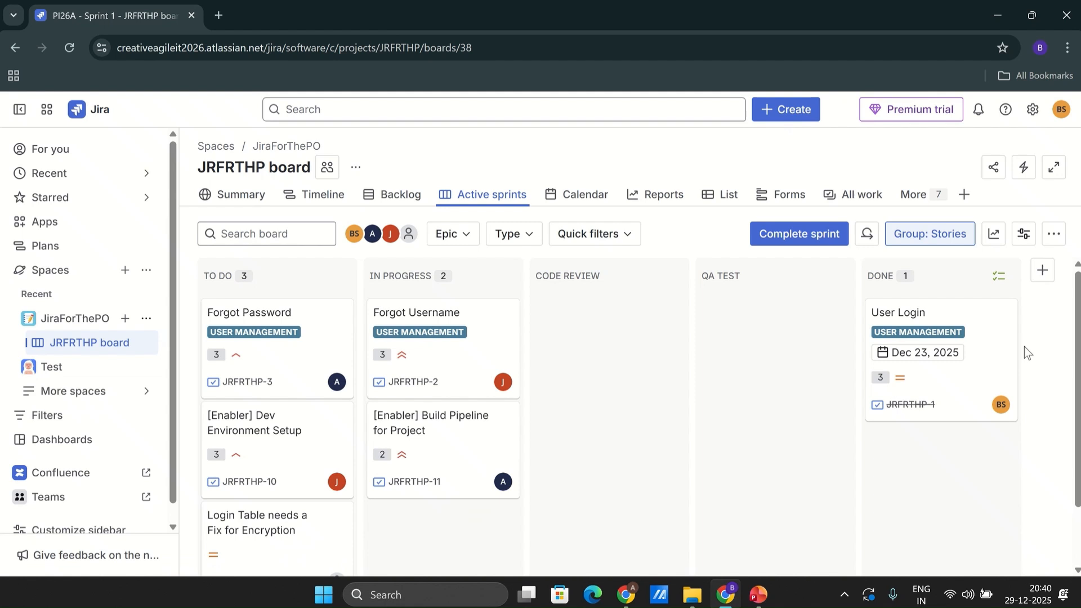
pyautogui.click(591, 204)
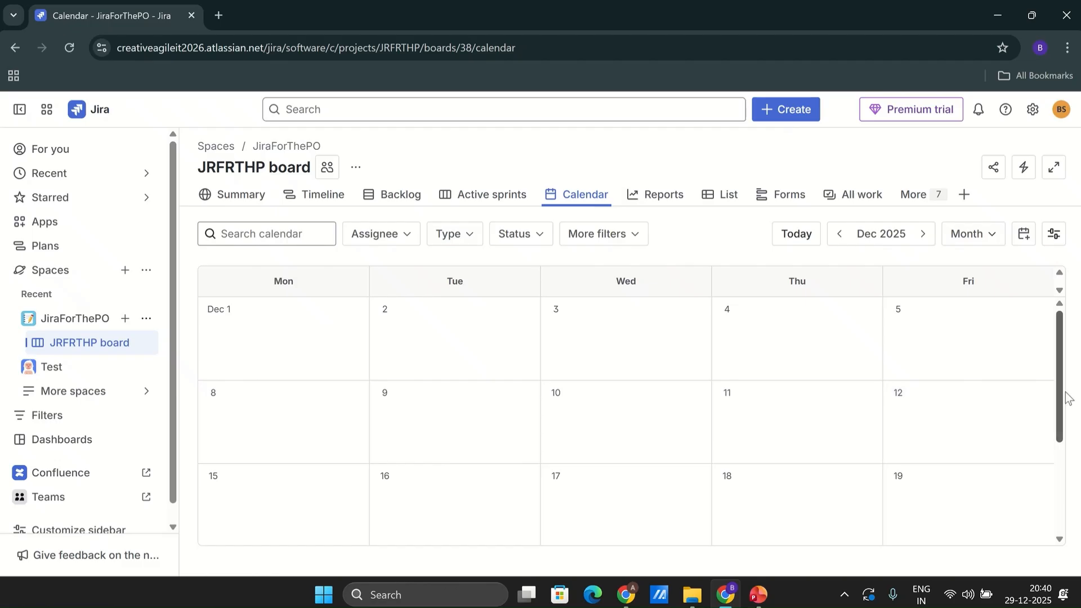
pyautogui.click(994, 244)
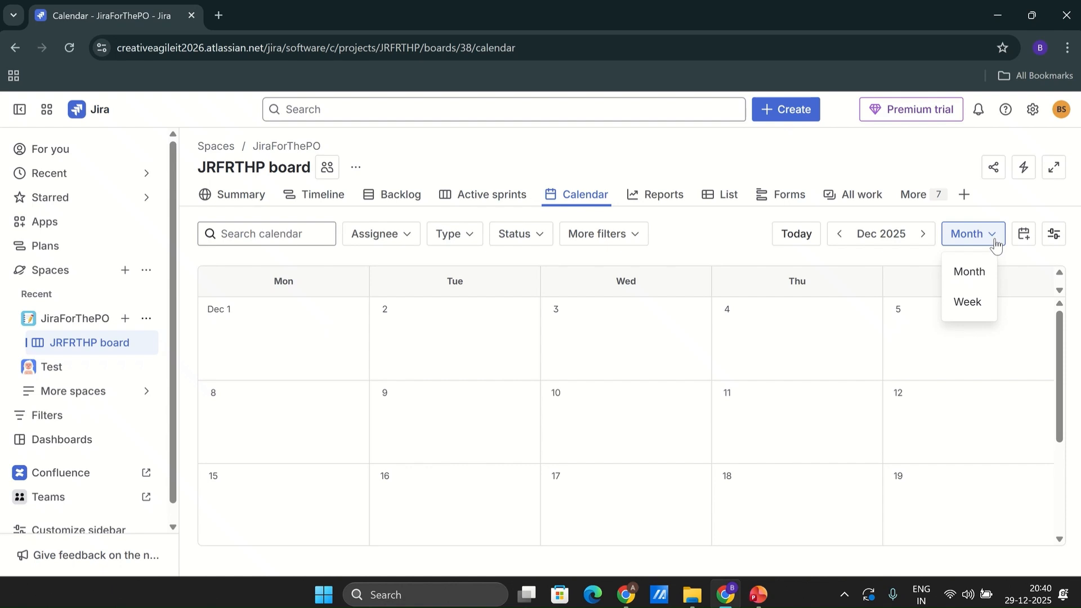
pyautogui.click(994, 244)
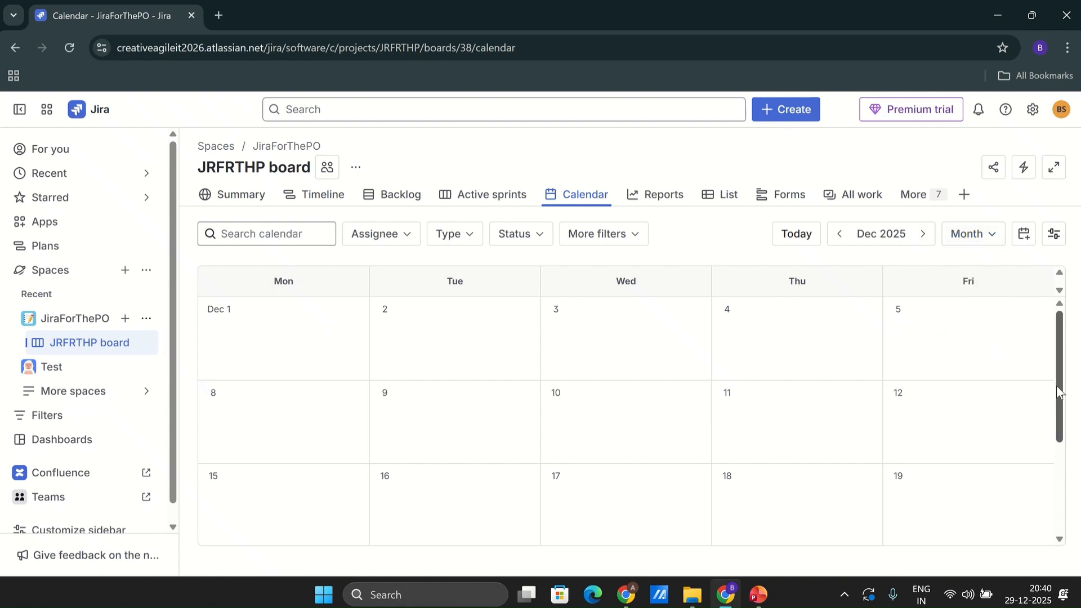
pyautogui.moveTo(1057, 392); pyautogui.dragTo(1060, 466)
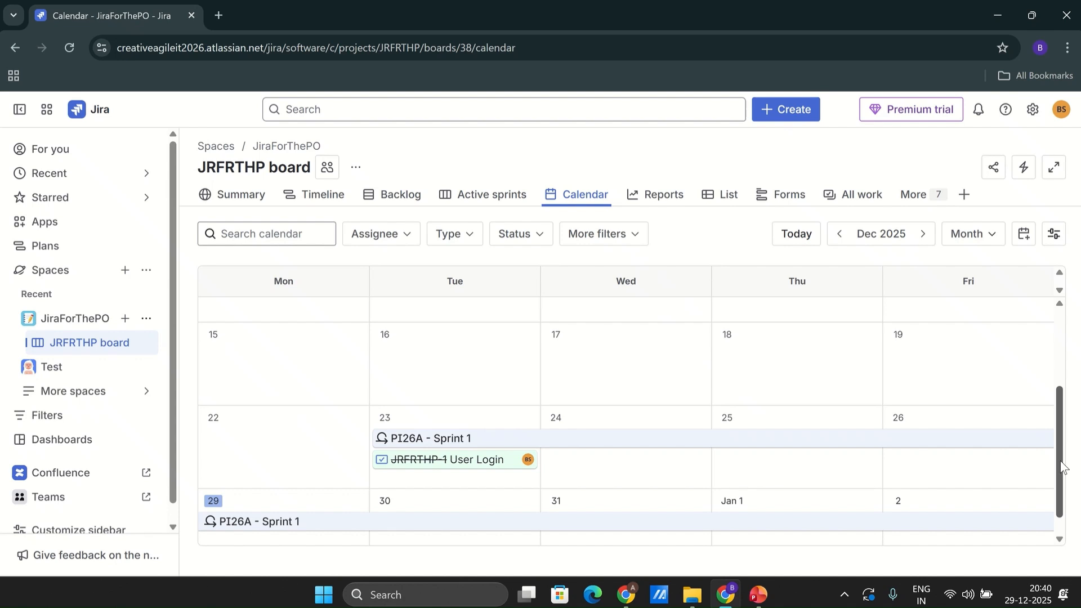
pyautogui.moveTo(1060, 461); pyautogui.dragTo(1069, 521)
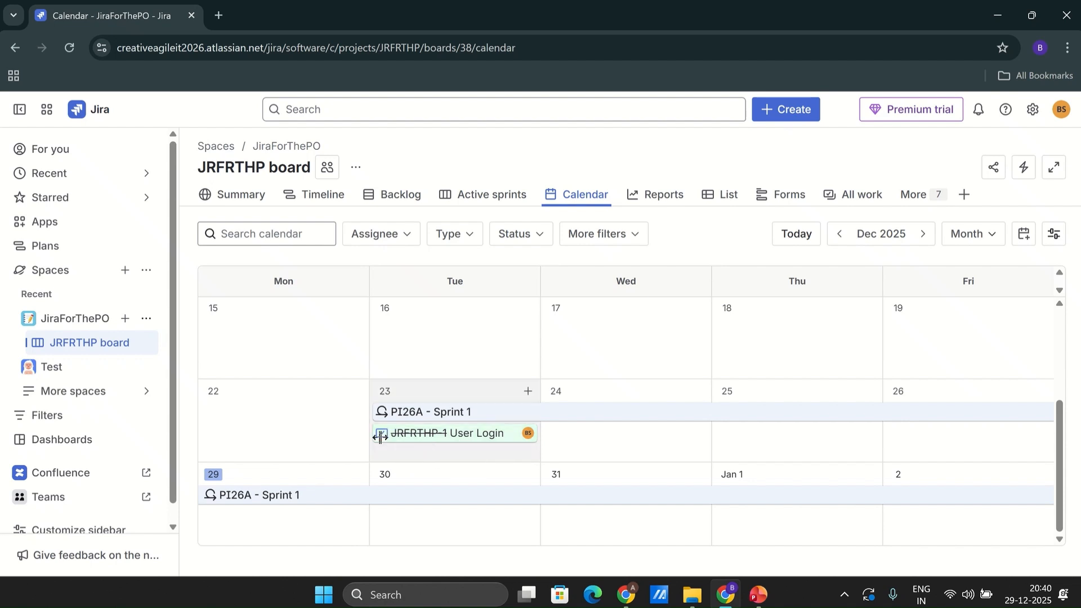
# - Browse the calendar ahead to February 2026 and locate Release Q12026-1.1 on its release date
pyautogui.click(924, 234)
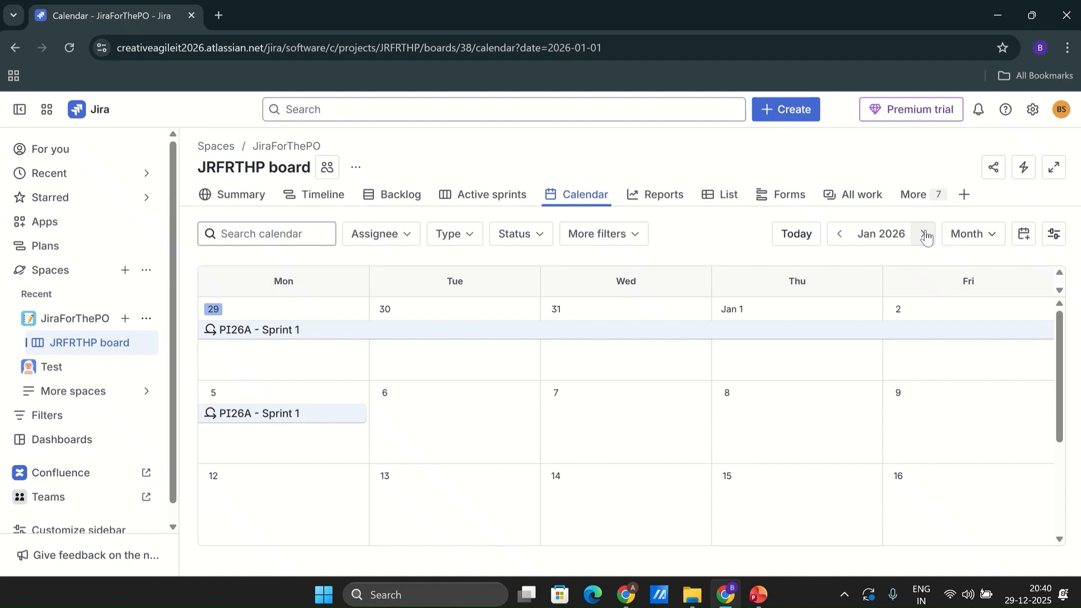
pyautogui.click(924, 234)
pyautogui.click(923, 235)
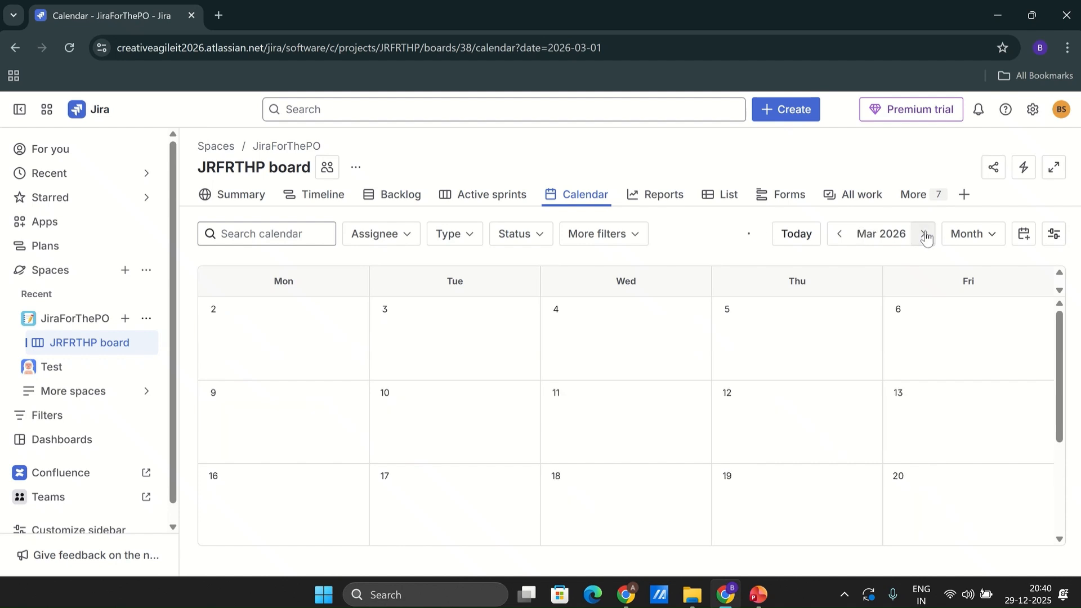
pyautogui.click(838, 234)
pyautogui.moveTo(1066, 466); pyautogui.dragTo(1027, 525)
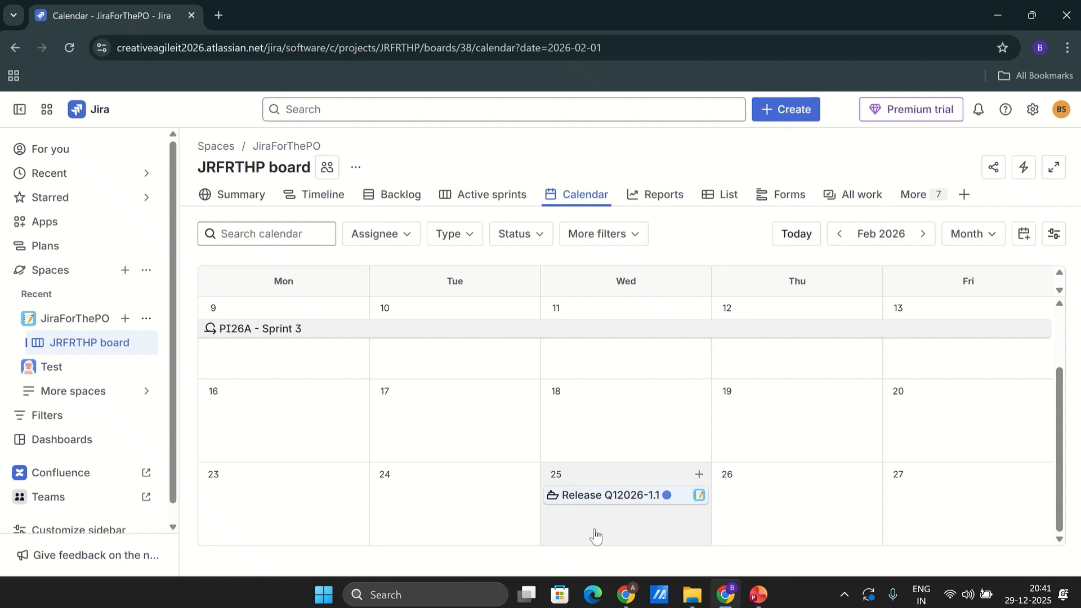
# - In the backlog, set the due date of the Online Payments using Visa Debit Card work item to Feb 10, 2026 and close its details
pyautogui.click(401, 194)
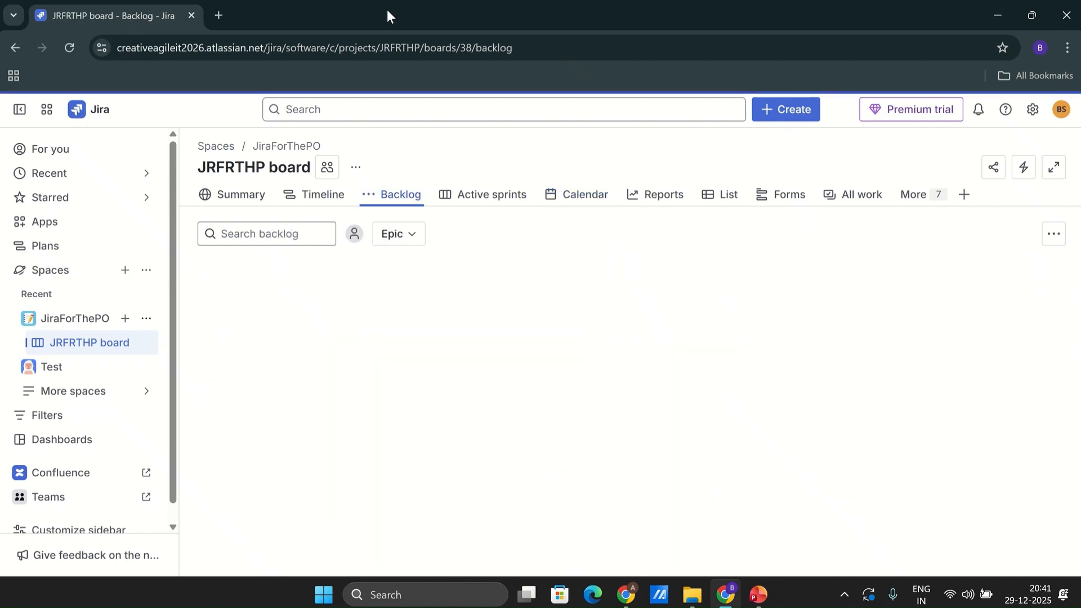
pyautogui.scroll(-5, 619, 496)
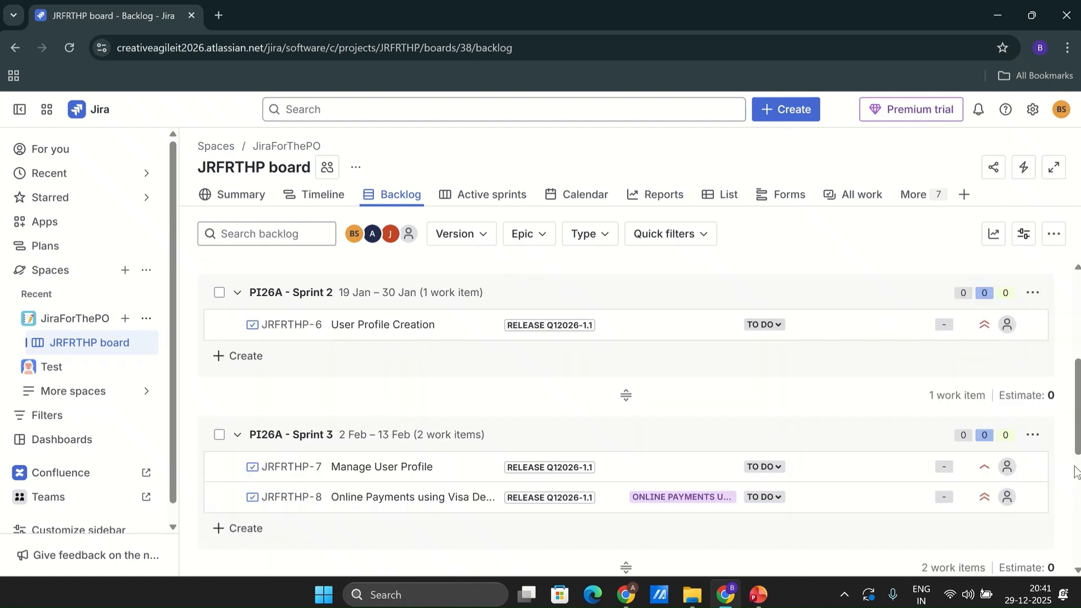
pyautogui.click(401, 499)
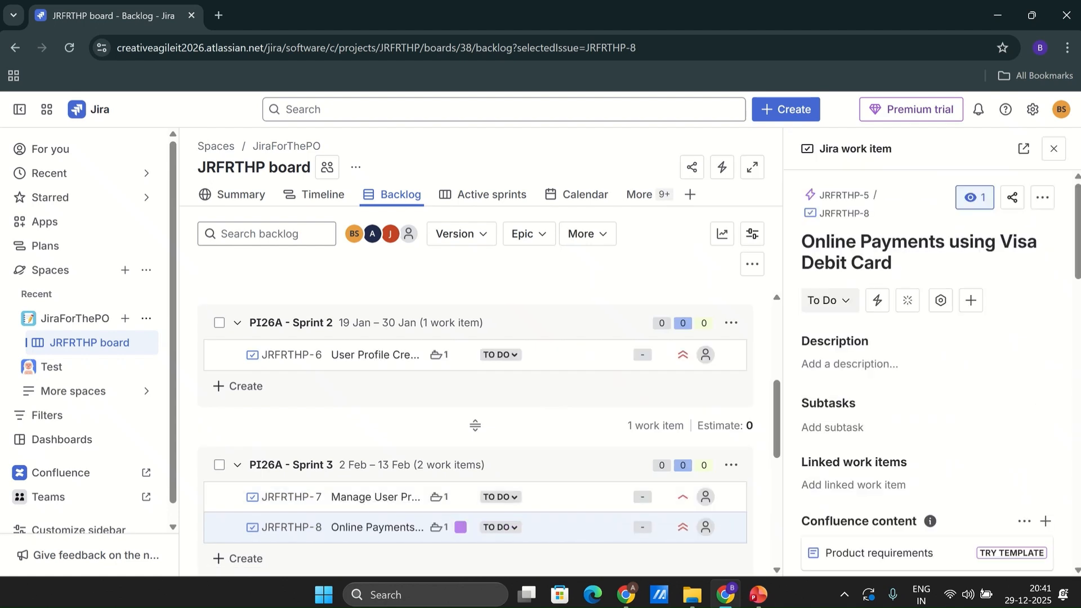
pyautogui.moveTo(1076, 275); pyautogui.dragTo(1076, 400)
pyautogui.click(855, 366)
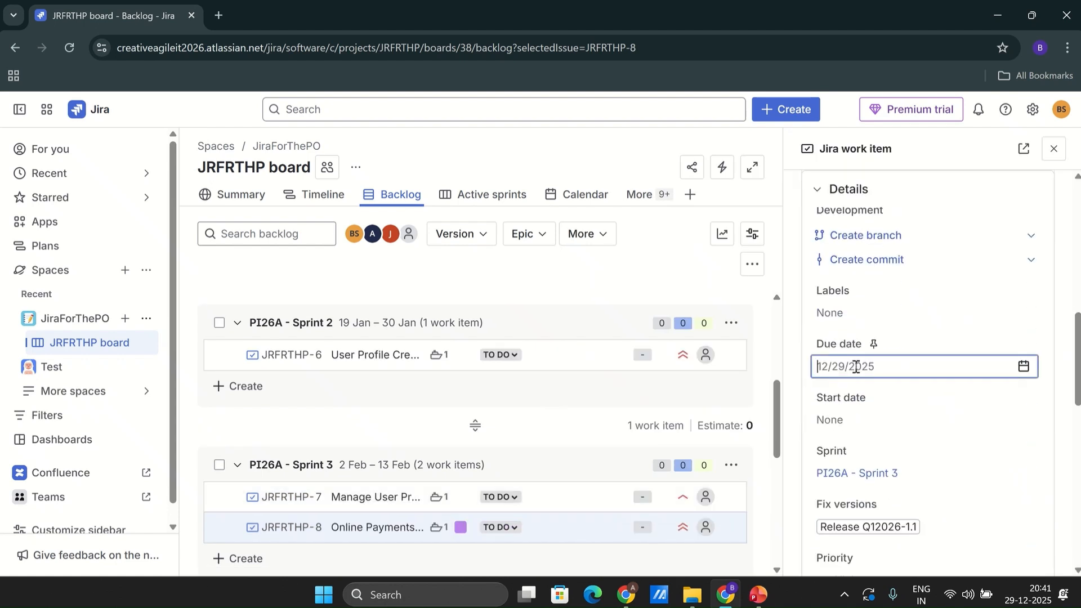
pyautogui.click(1023, 366)
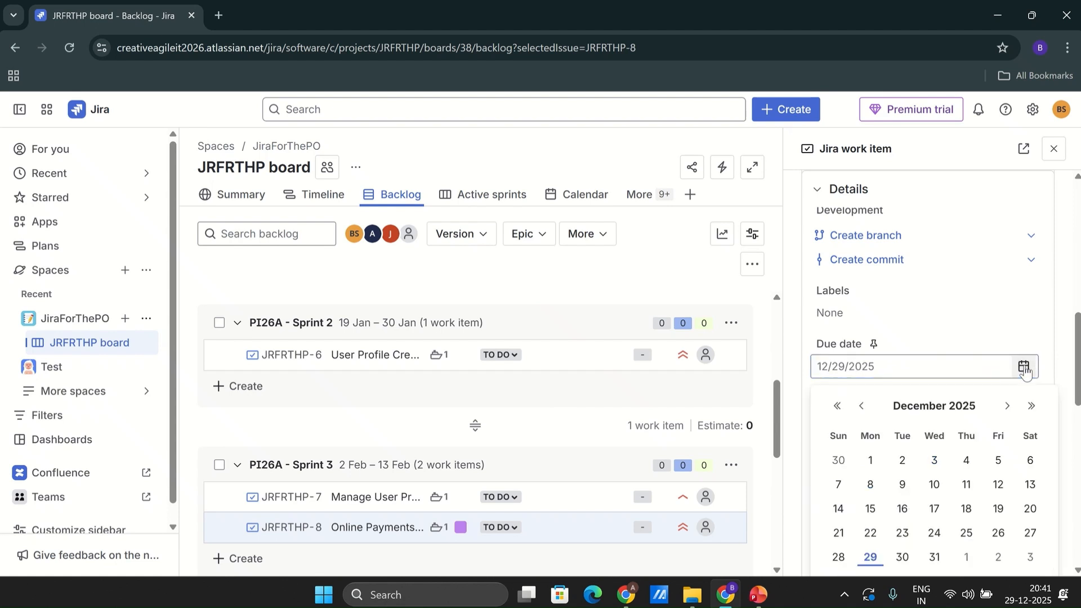
pyautogui.click(1008, 408)
pyautogui.click(1009, 409)
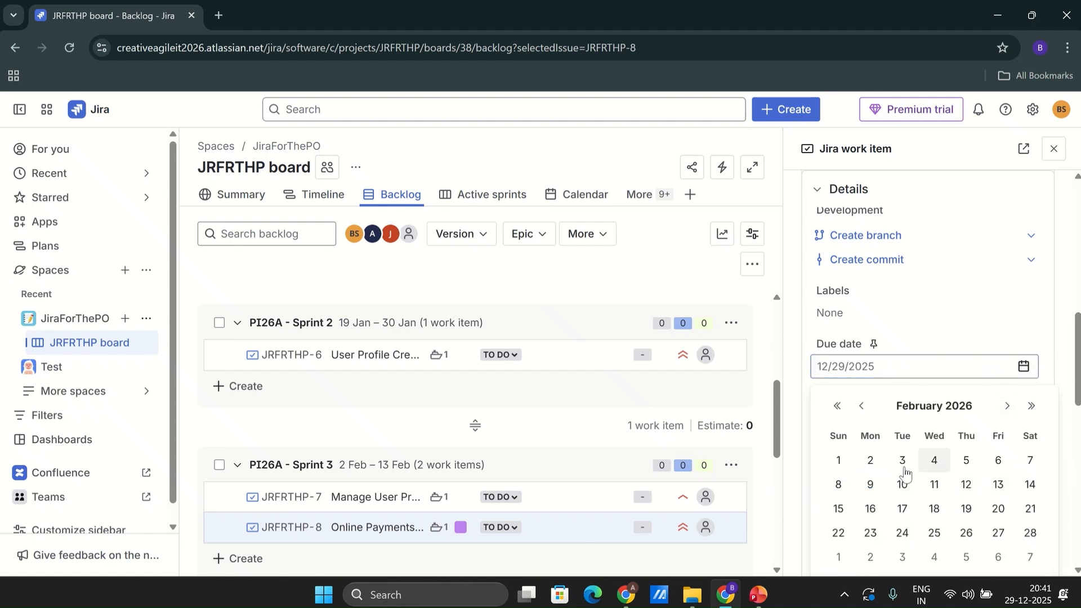
pyautogui.click(901, 484)
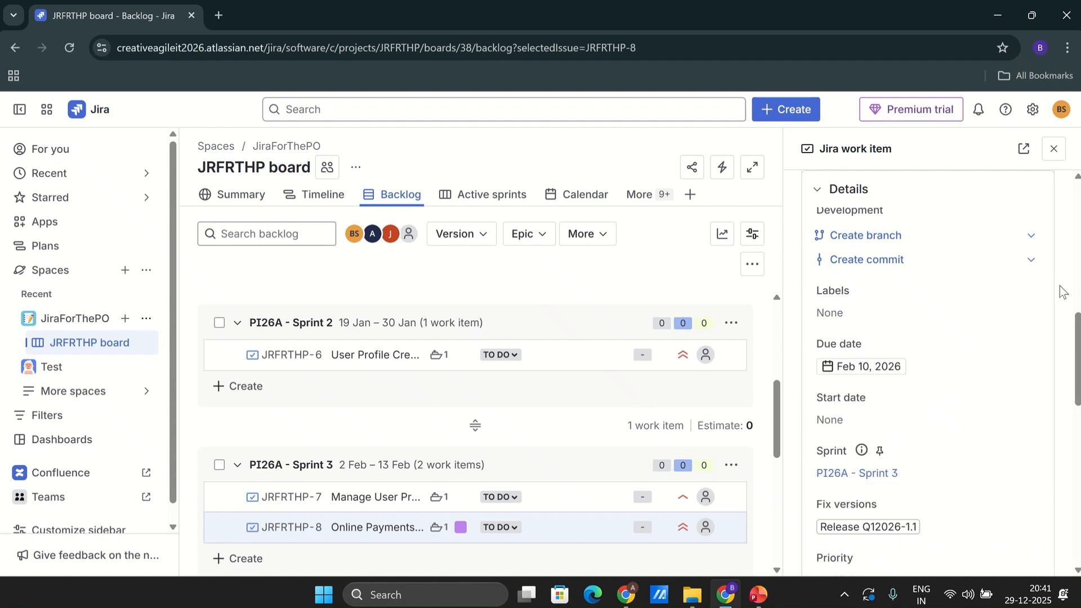
pyautogui.click(1054, 149)
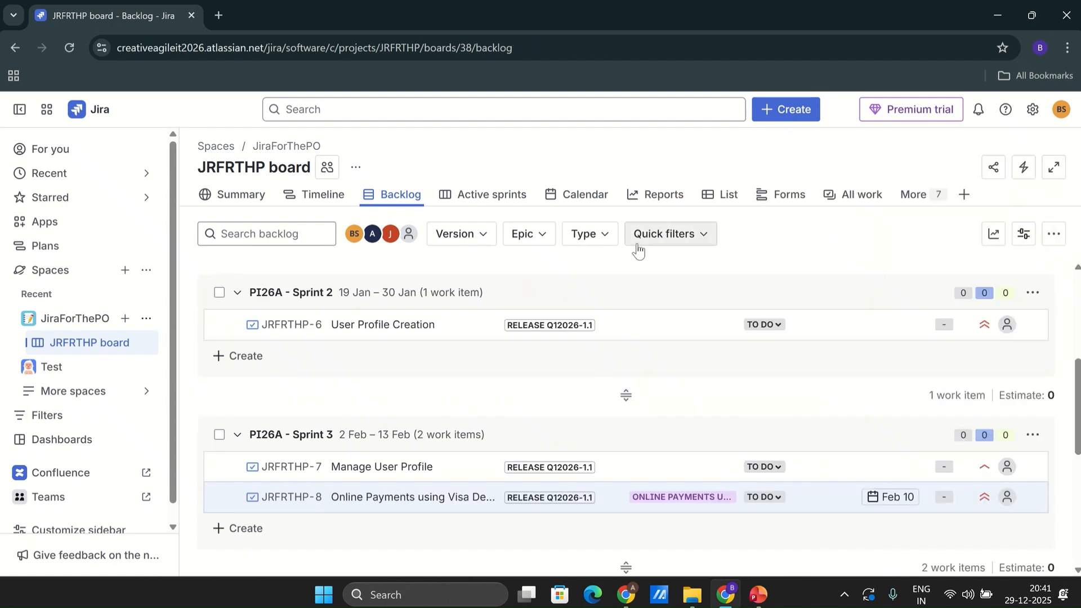
# - Check the February 2026 calendar for the Online Payments using Visa Debit Card work item and the Q12026-1.1 release
pyautogui.click(577, 197)
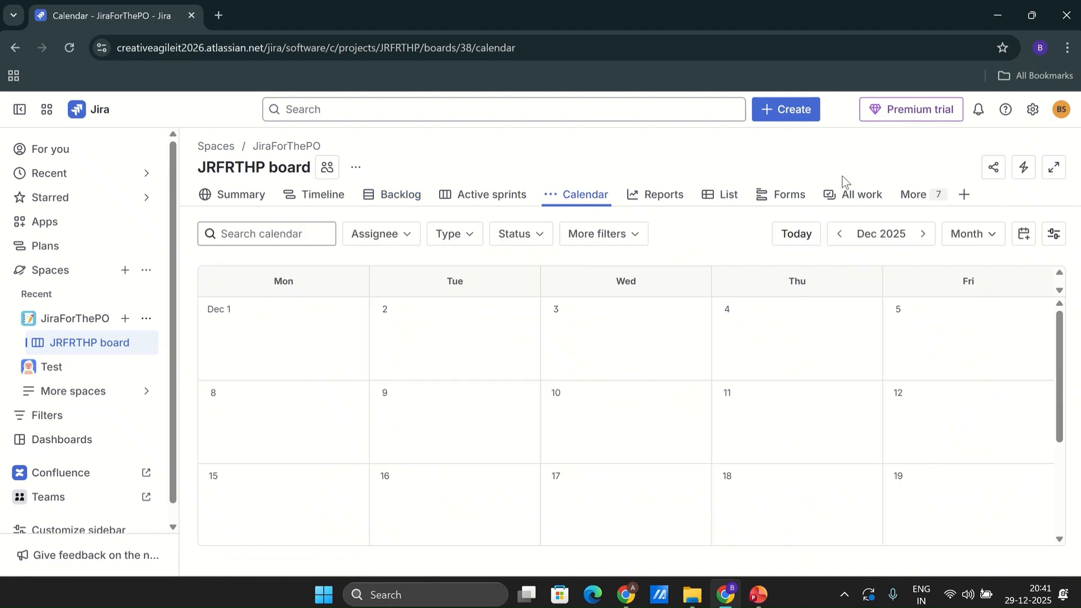
pyautogui.click(924, 236)
pyautogui.click(924, 235)
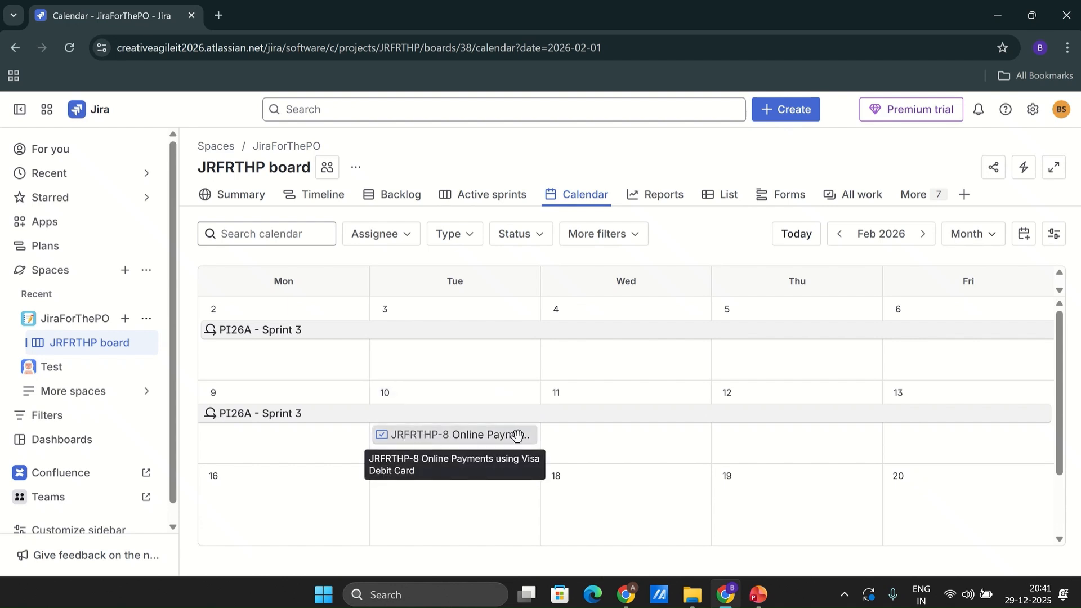
pyautogui.moveTo(1061, 451); pyautogui.dragTo(1056, 527)
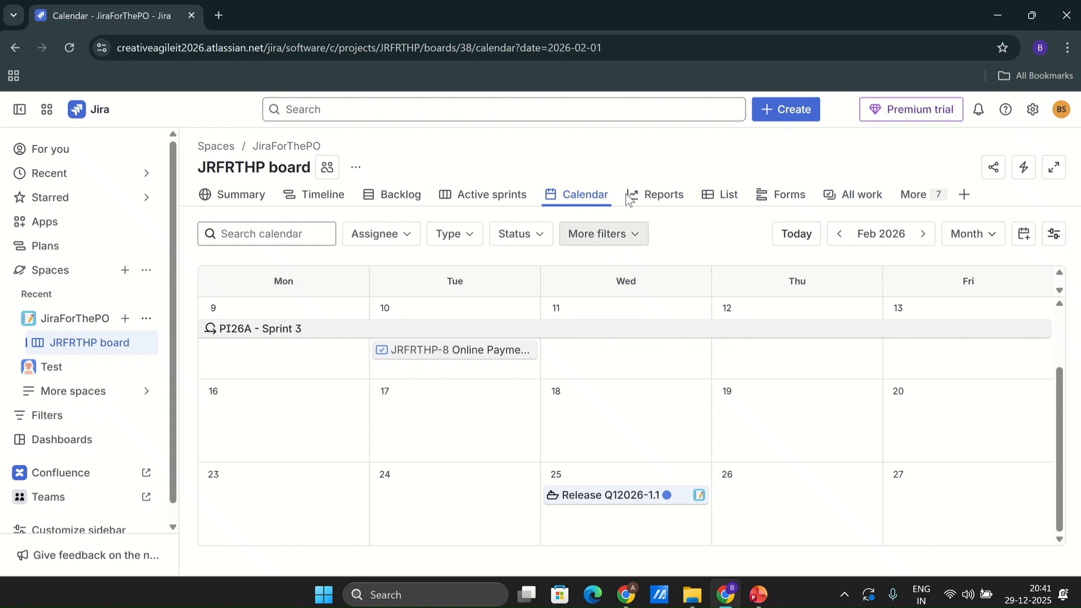
pyautogui.moveTo(1042, 310)
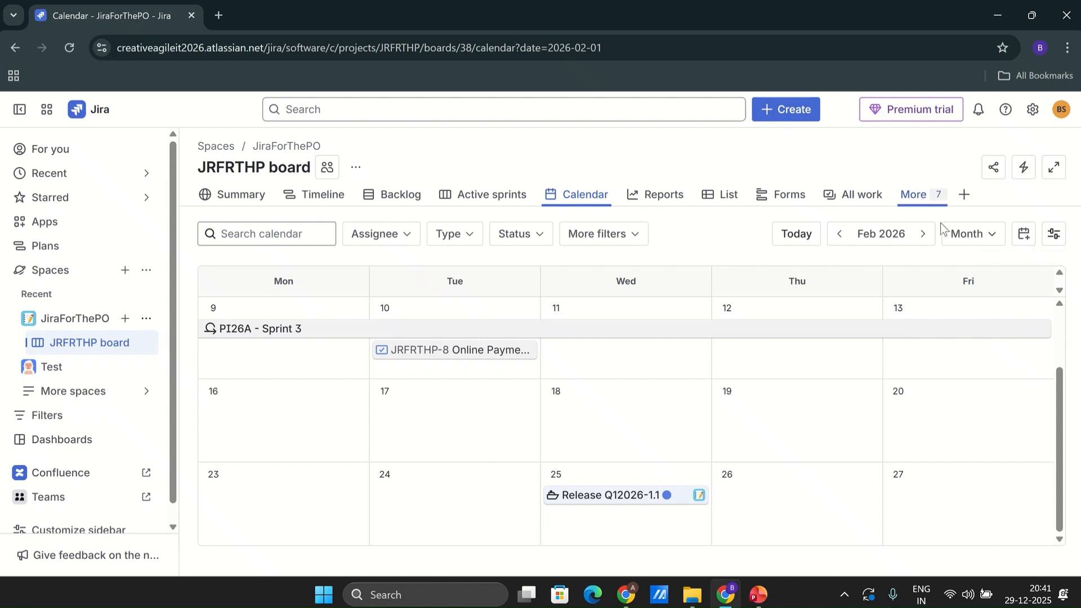
# - From the project's releases, start a new version named Release Q12026-1.2
pyautogui.click(914, 196)
pyautogui.click(826, 319)
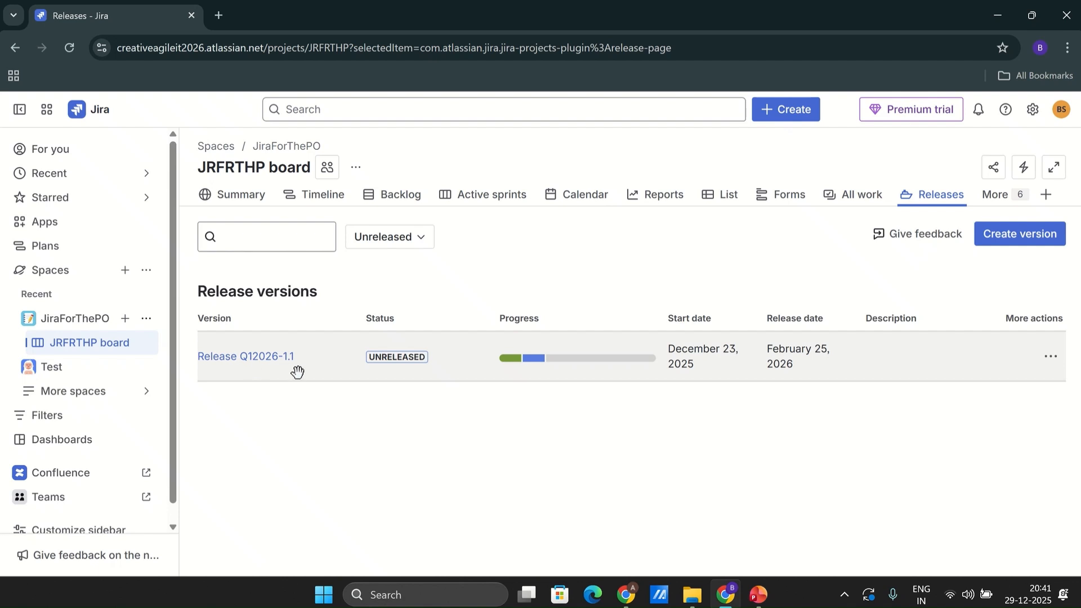
pyautogui.click(1015, 238)
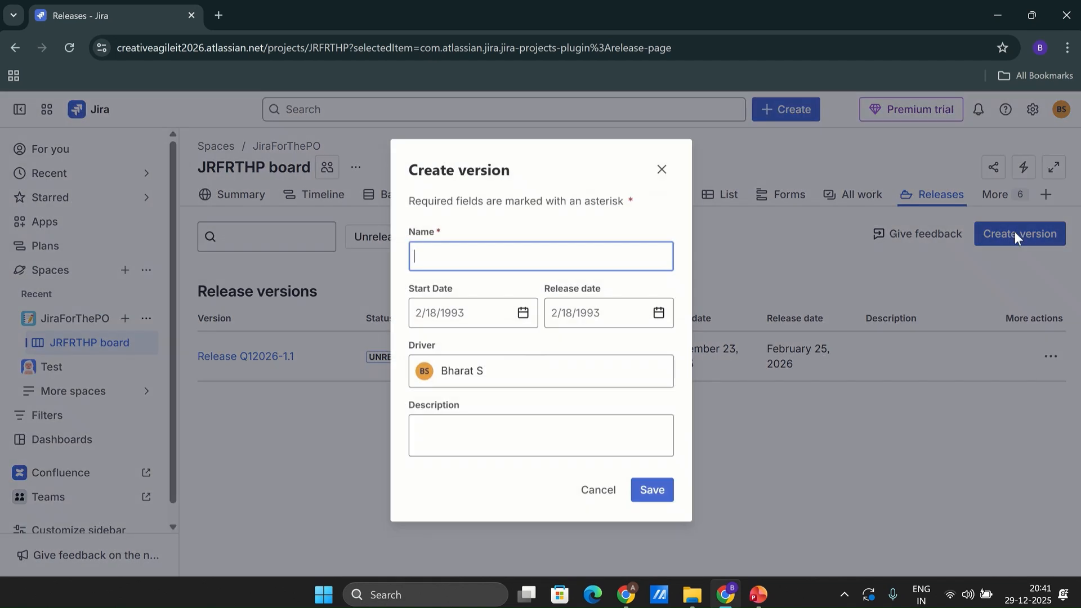
pyautogui.write('Release Q12026-1.1')
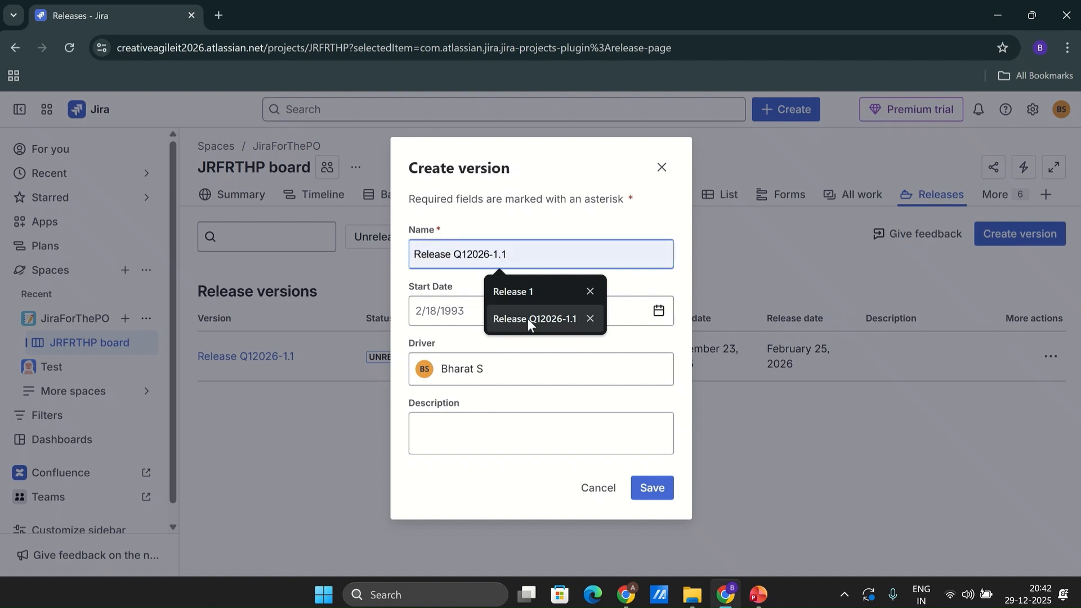
pyautogui.click(528, 319)
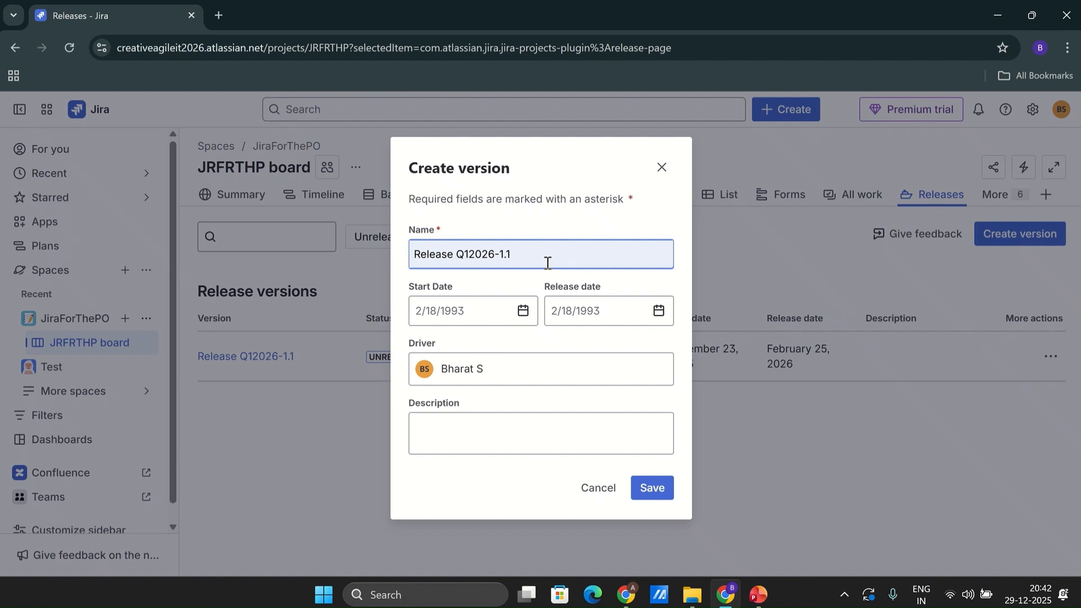
pyautogui.click(547, 262)
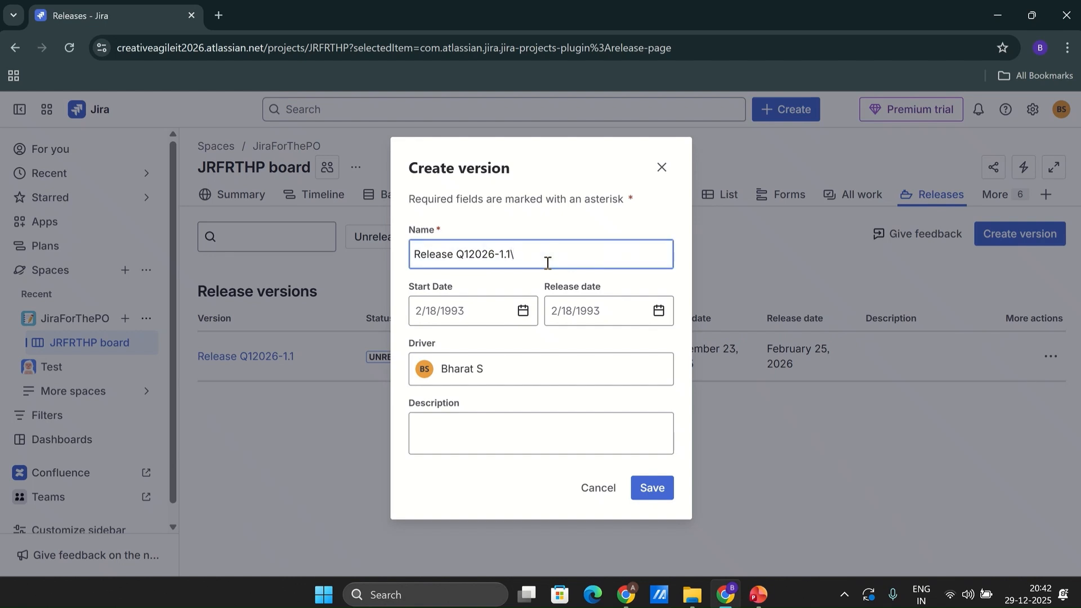
pyautogui.press('BackSpace')
pyautogui.press('BackSpace')
pyautogui.write('2')
# - Set the new version's start date to 1/19/2026 and release date to 3/27/2026, and save it
pyautogui.click(523, 313)
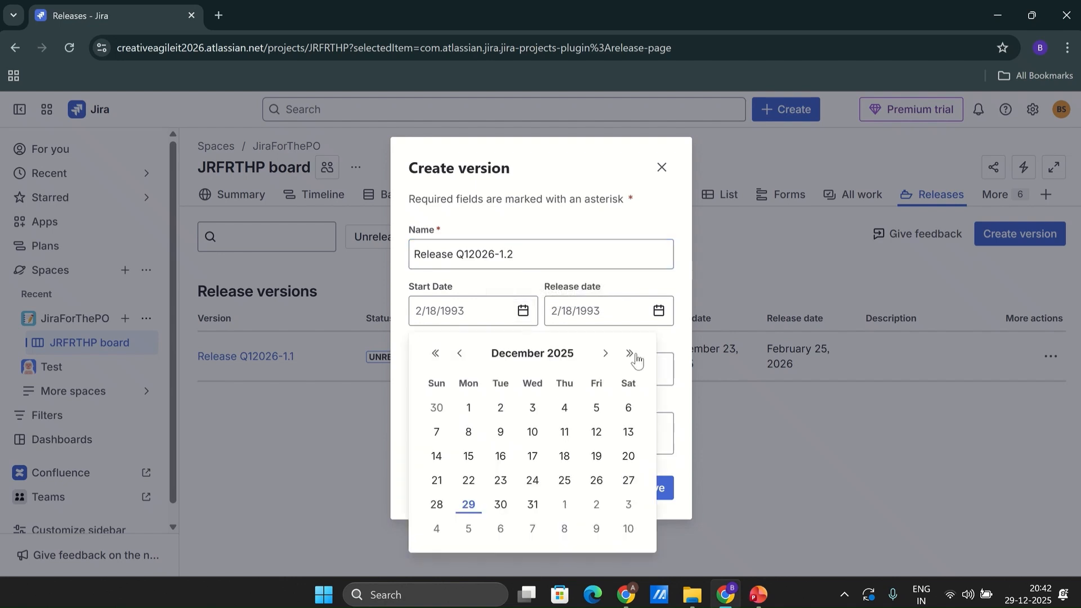
pyautogui.click(605, 354)
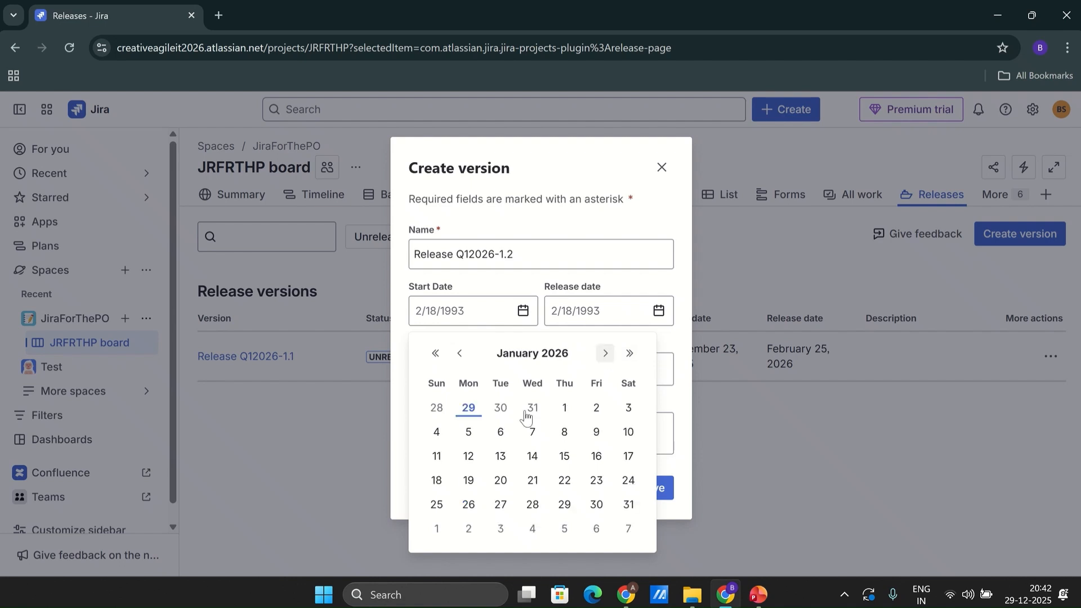
pyautogui.click(472, 482)
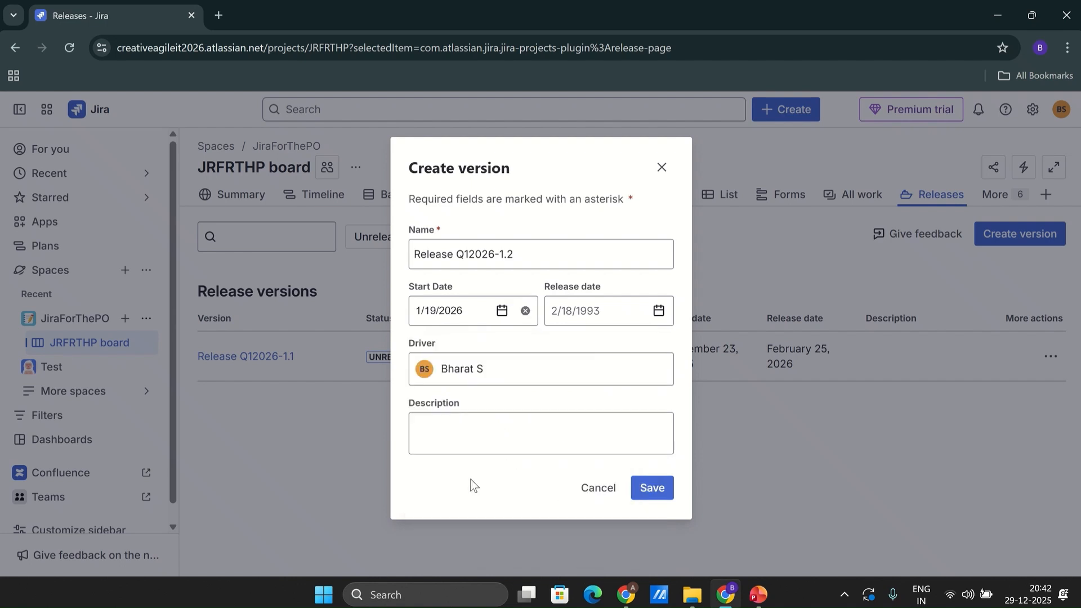
pyautogui.click(634, 310)
pyautogui.click(741, 360)
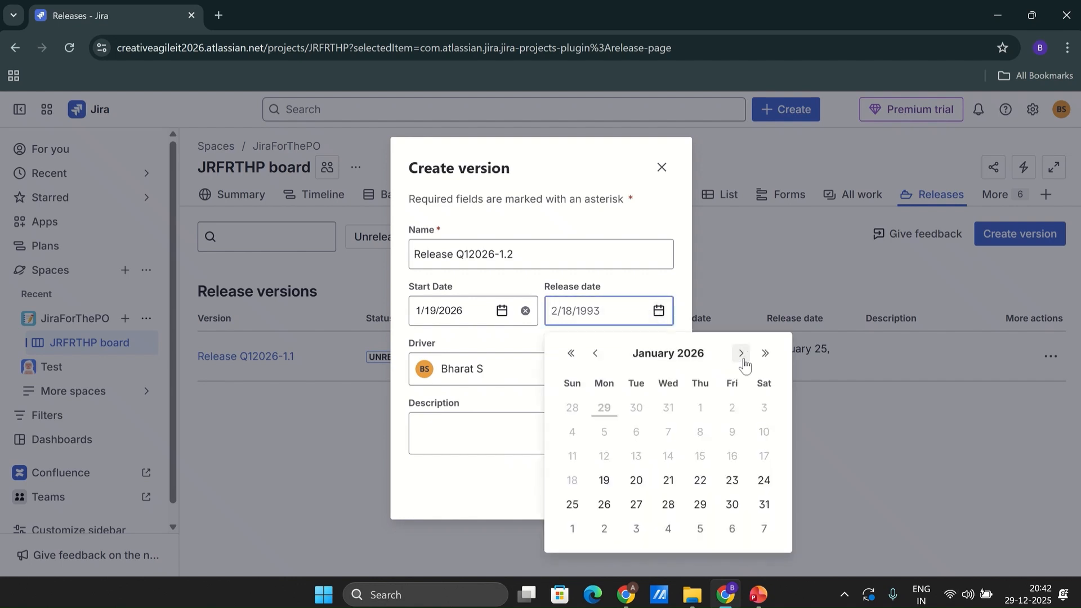
pyautogui.click(742, 361)
pyautogui.click(742, 360)
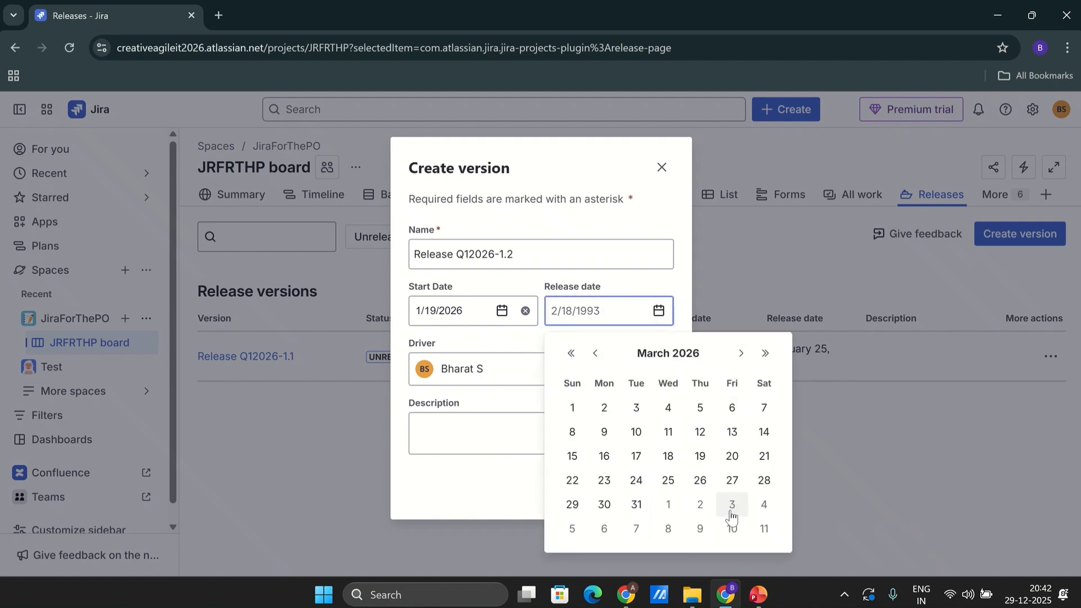
pyautogui.click(731, 480)
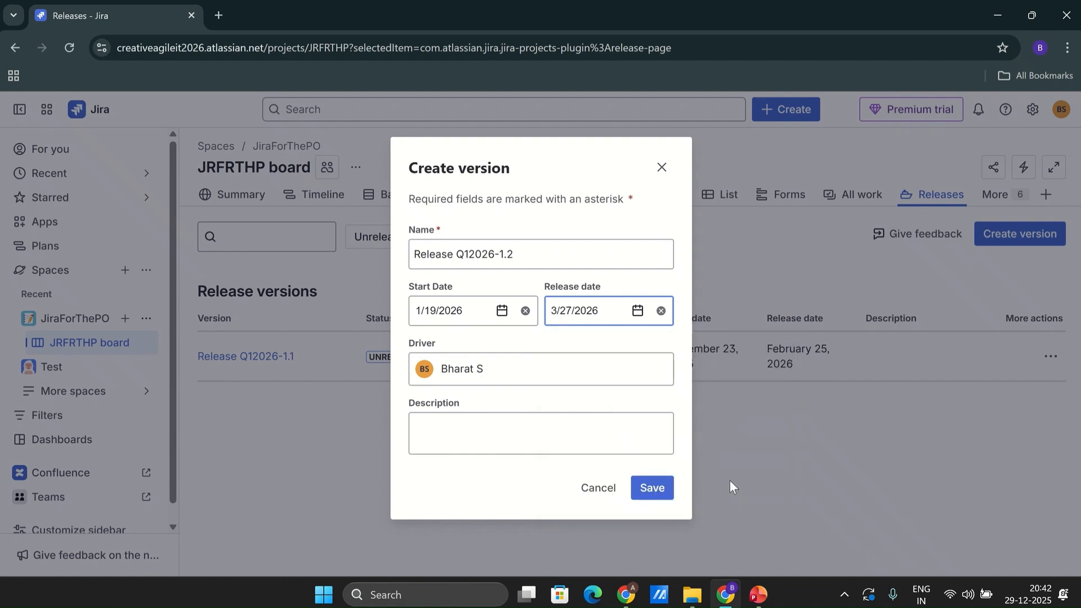
pyautogui.click(653, 488)
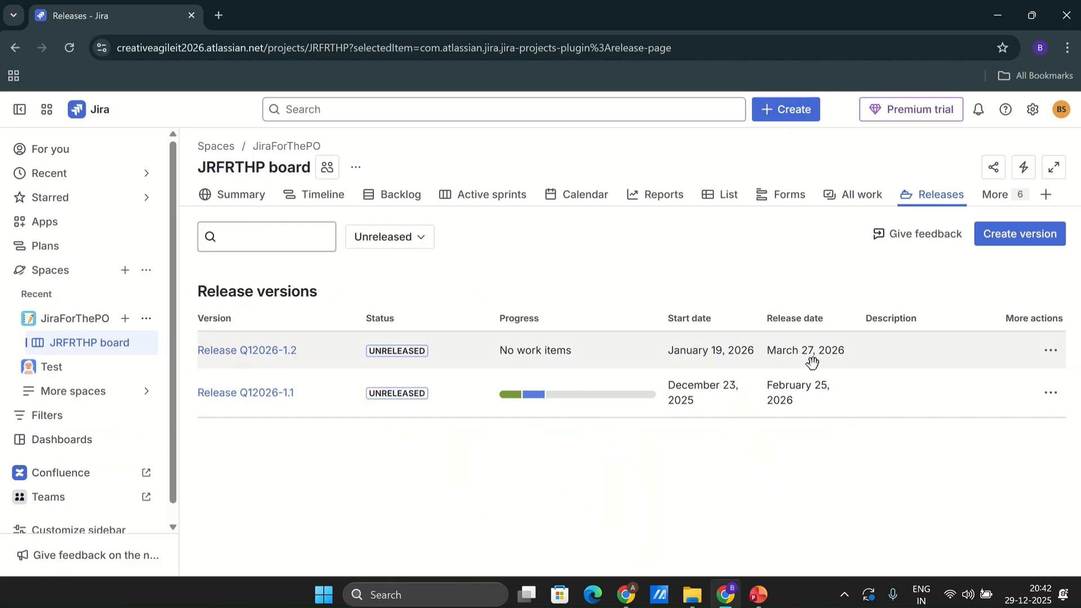
# - In the backlog, set the fix version of the Checkout Shopping Cart work item to Release Q12026-1.2 and close its details
pyautogui.click(398, 195)
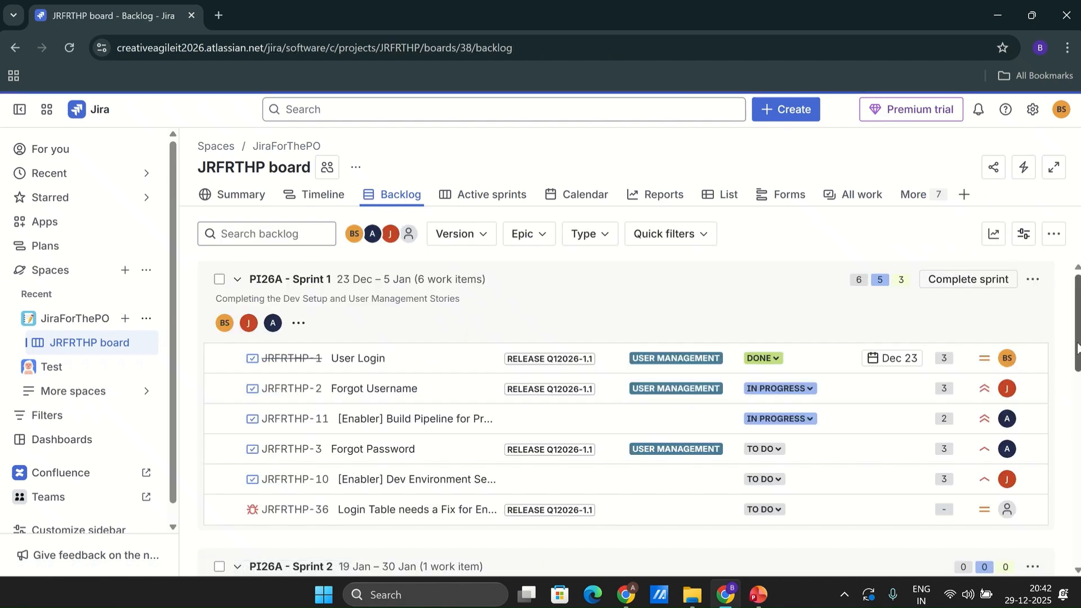
pyautogui.scroll(-10, 625, 310)
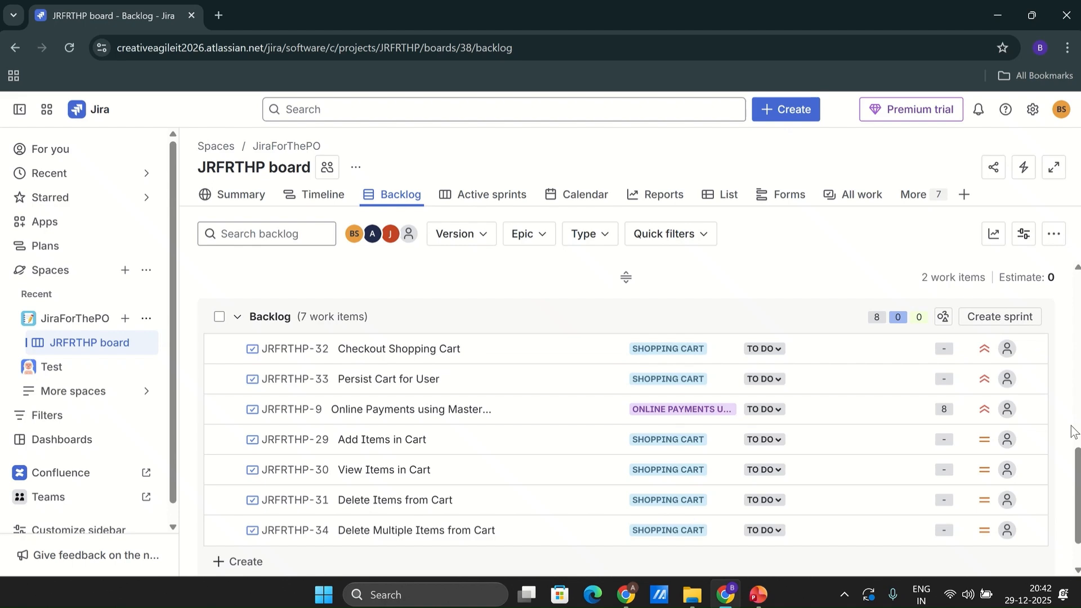
pyautogui.scroll(4, 1075, 417)
pyautogui.moveTo(1076, 402); pyautogui.dragTo(1076, 428)
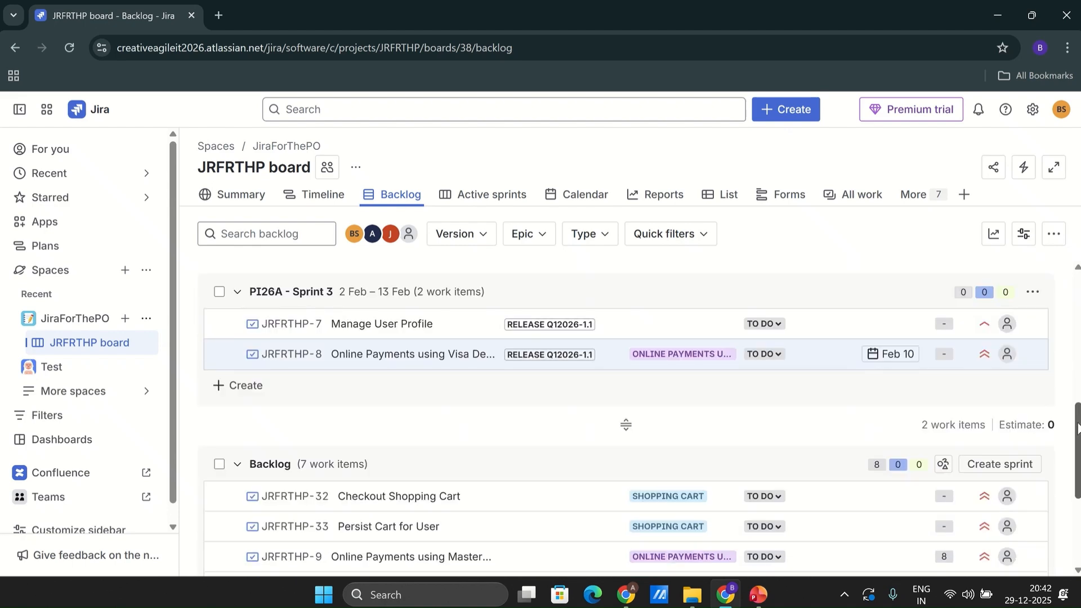
pyautogui.scroll(-3, 660, 453)
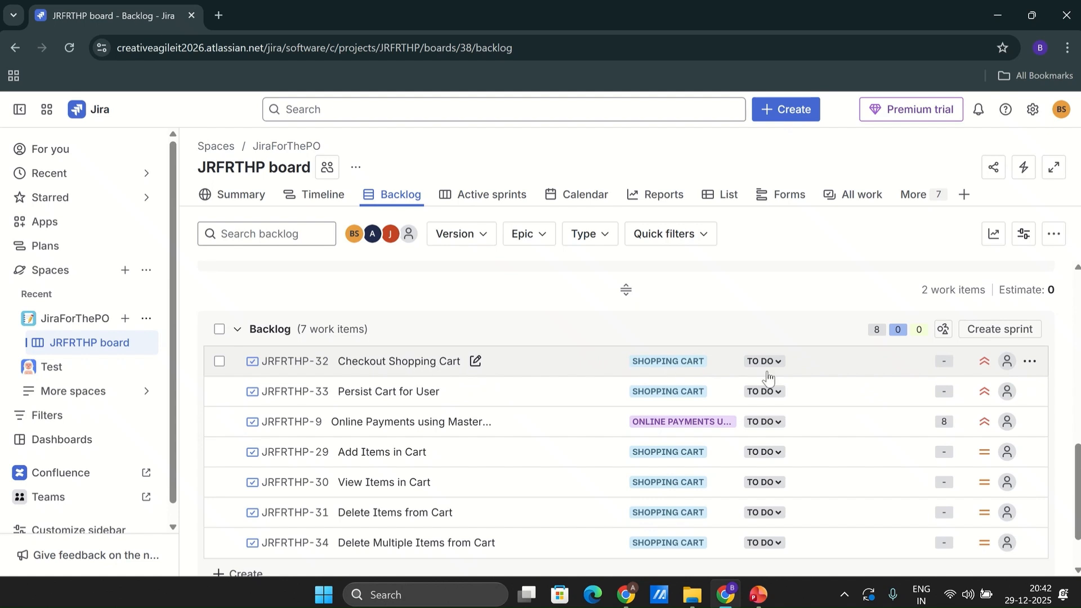
pyautogui.click(420, 364)
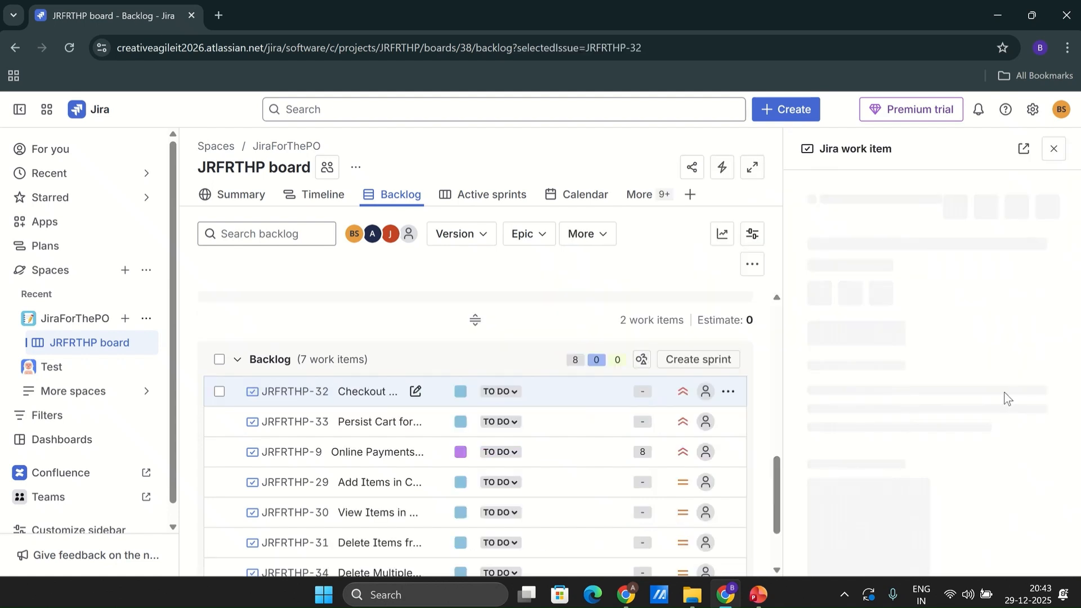
pyautogui.moveTo(1075, 262); pyautogui.dragTo(1074, 416)
pyautogui.scroll(-7, 882, 437)
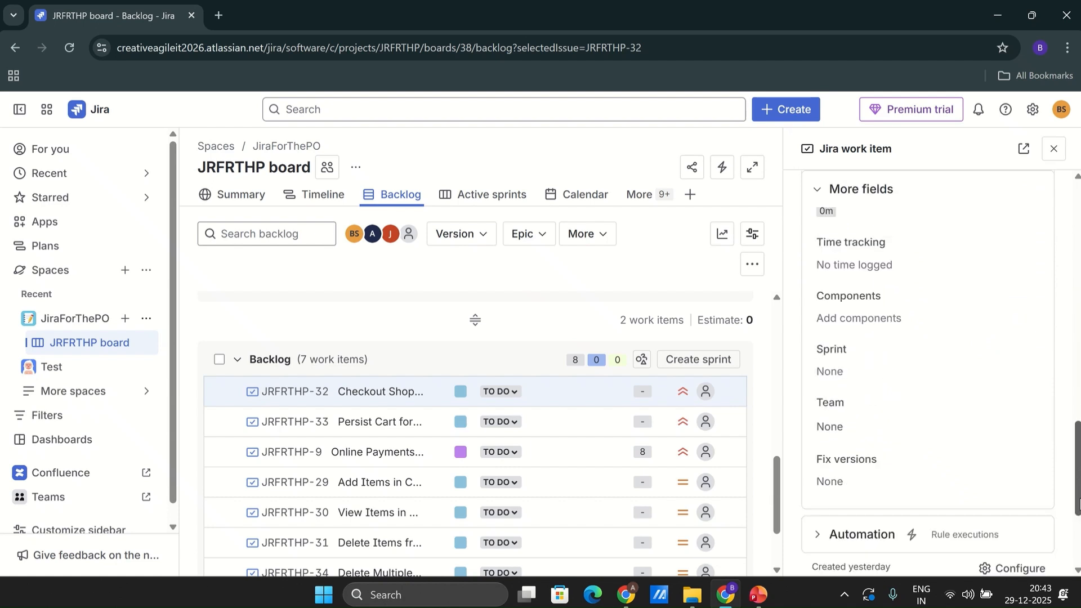
pyautogui.click(881, 437)
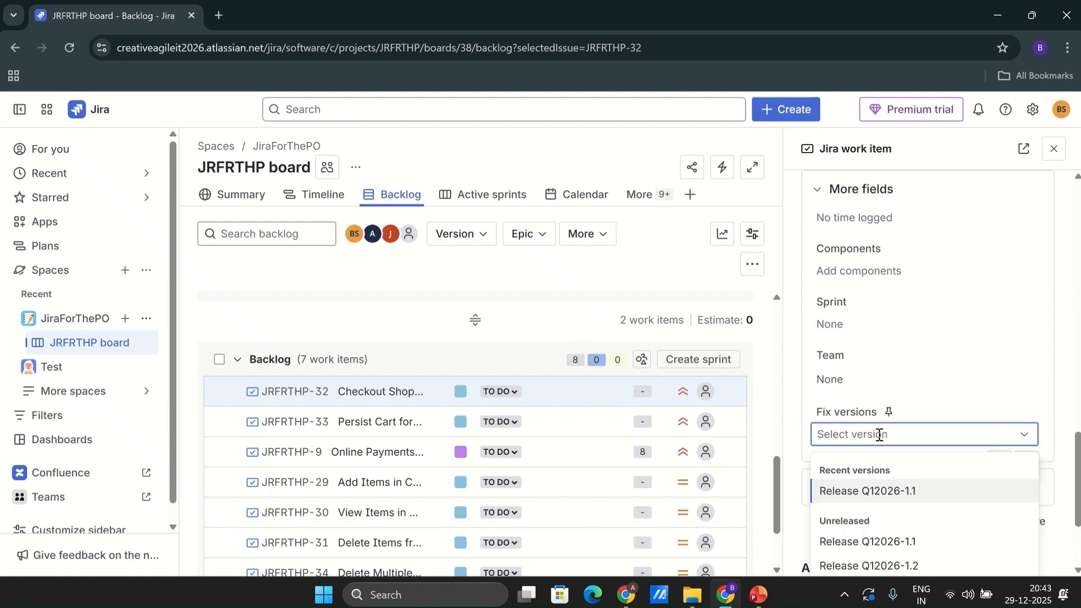
pyautogui.click(902, 565)
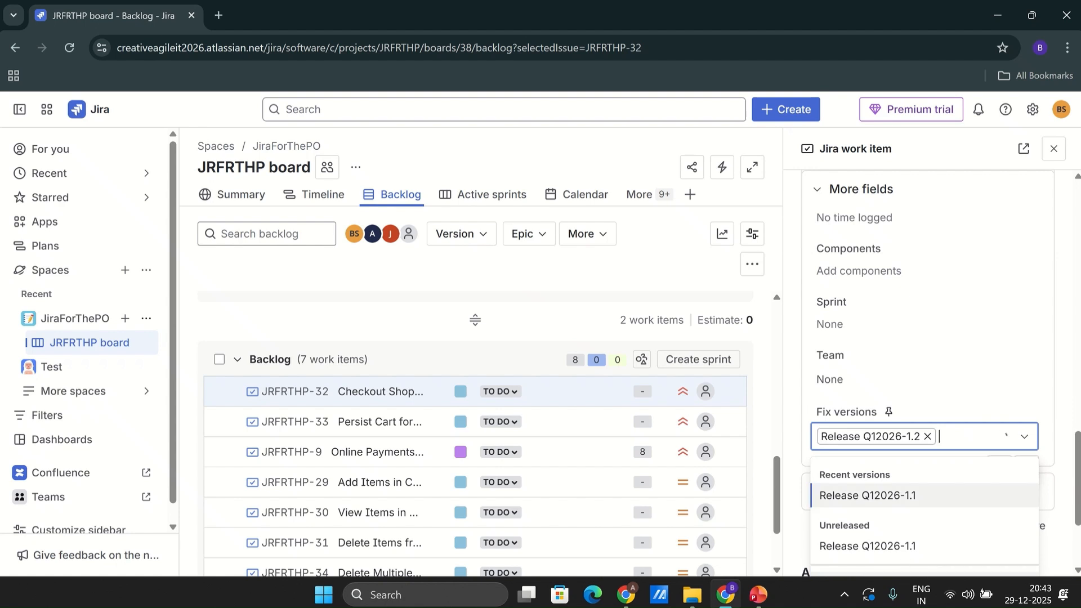
pyautogui.click(1069, 356)
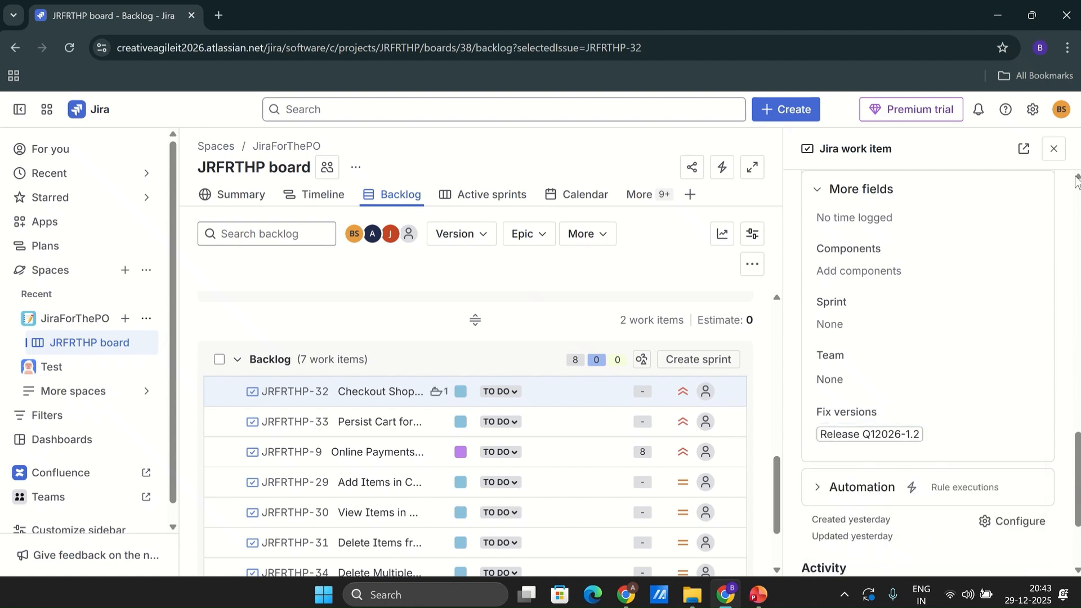
pyautogui.click(1053, 151)
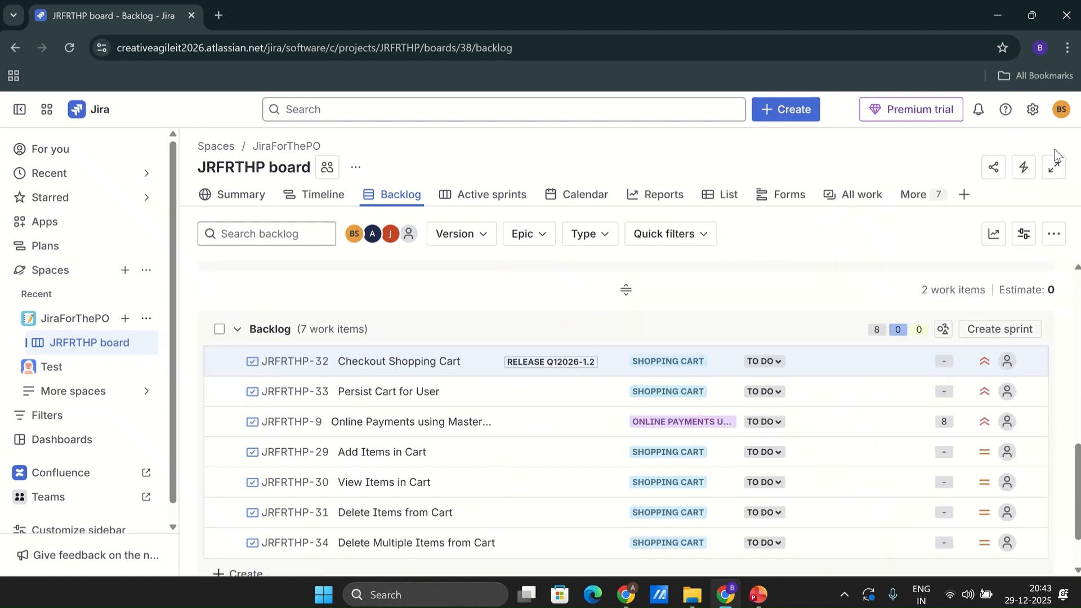
# - Browse the calendar through February to March 2026 and locate Release Q12026-1.2 on its release date
pyautogui.click(594, 202)
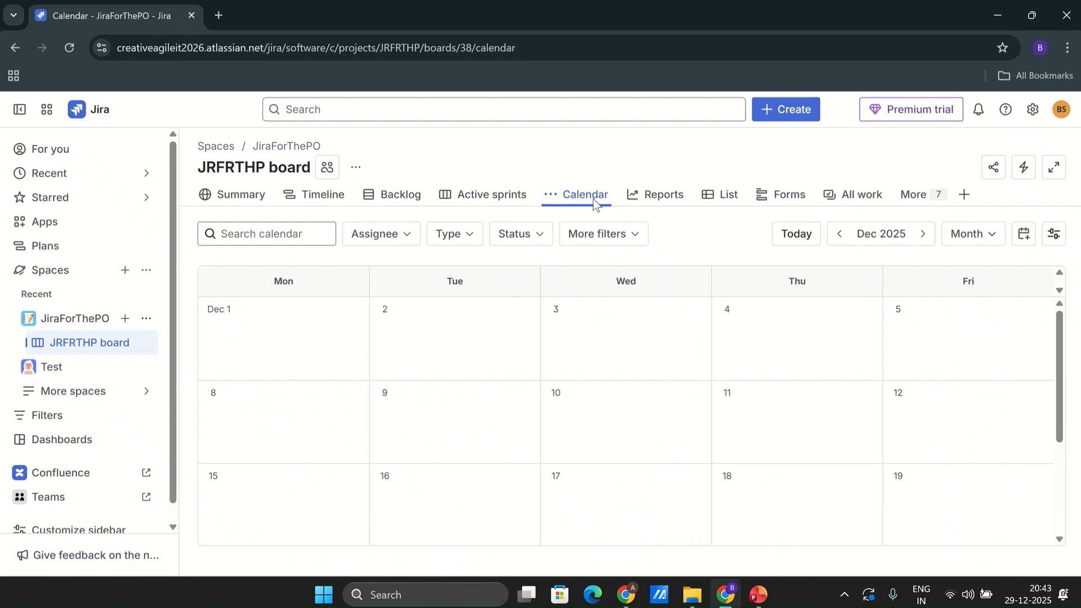
pyautogui.click(923, 233)
pyautogui.click(925, 237)
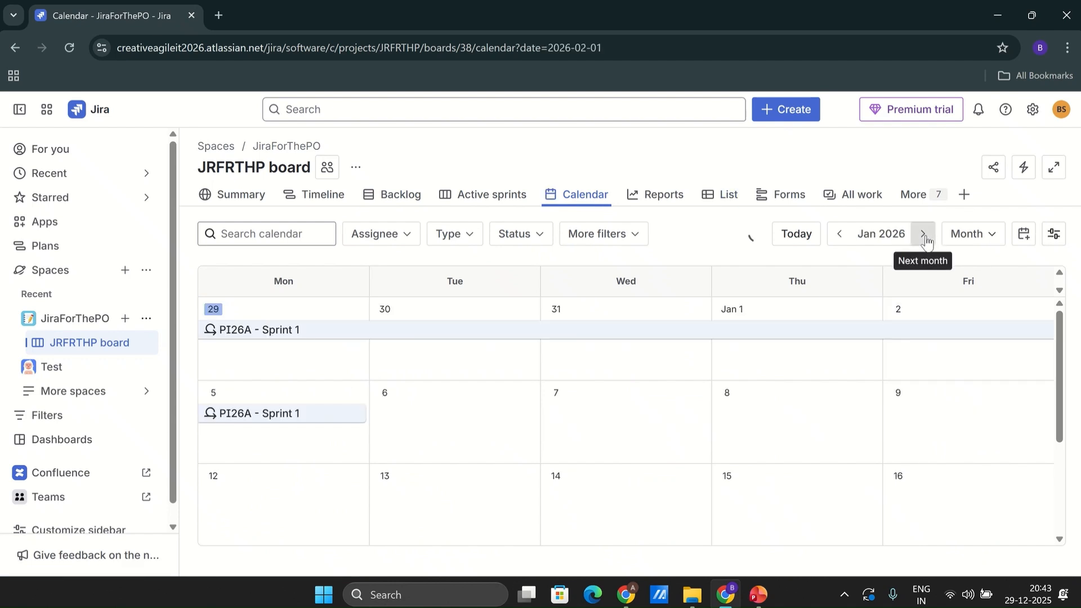
pyautogui.moveTo(1064, 411); pyautogui.dragTo(1062, 470)
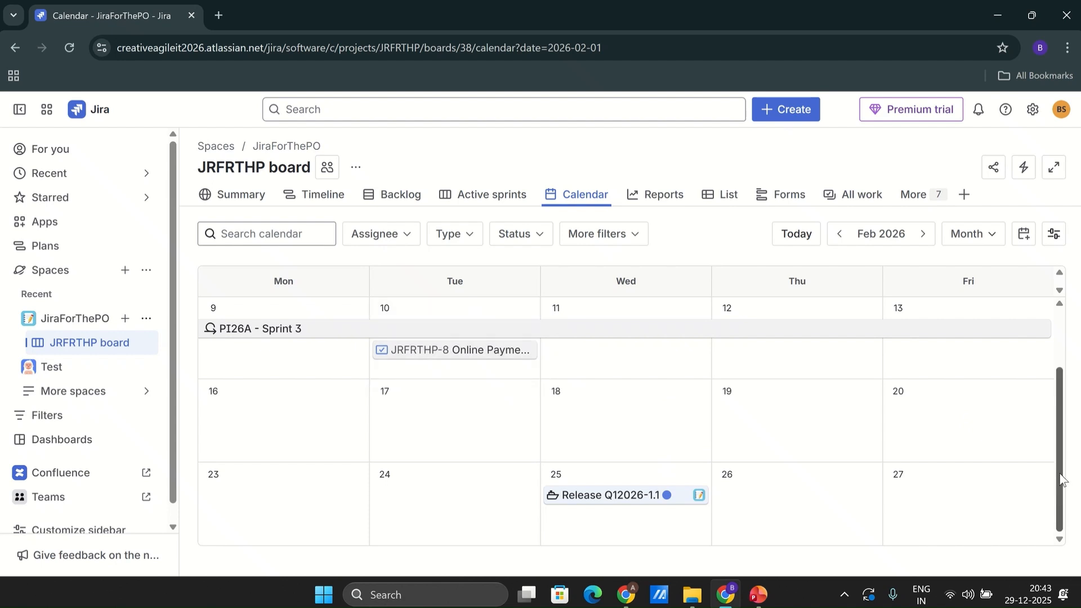
pyautogui.moveTo(1063, 480); pyautogui.dragTo(1061, 453)
pyautogui.scroll(-1, 1060, 453)
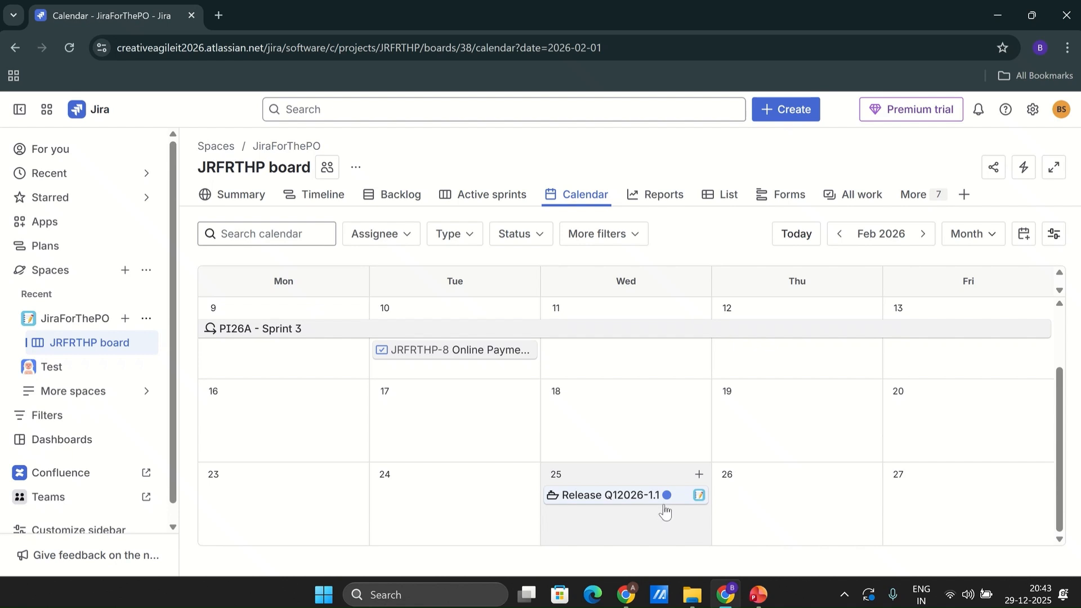
pyautogui.click(923, 237)
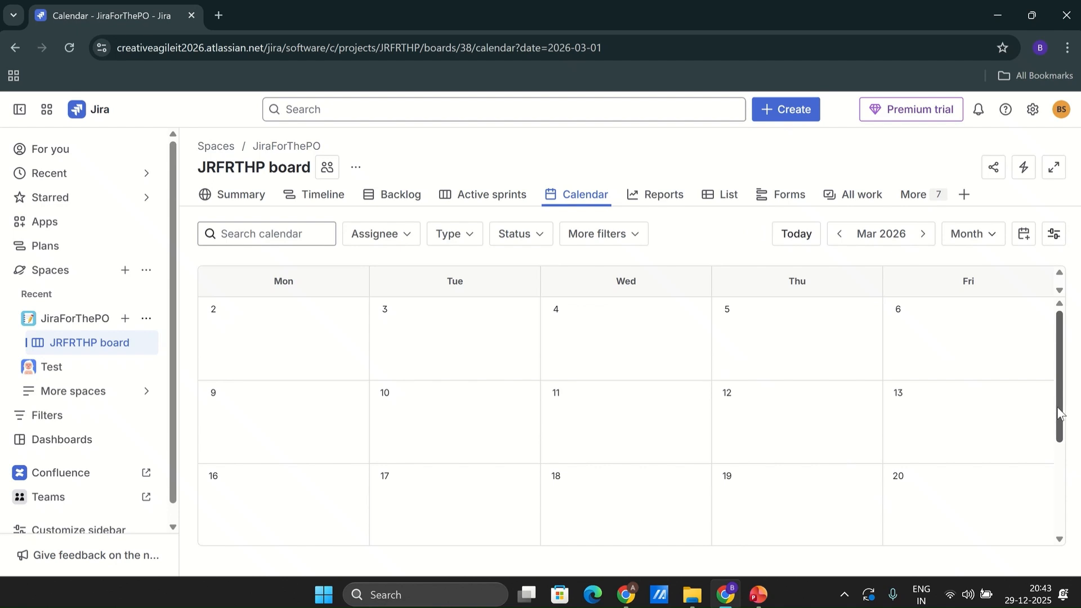
pyautogui.moveTo(1058, 413); pyautogui.dragTo(1062, 505)
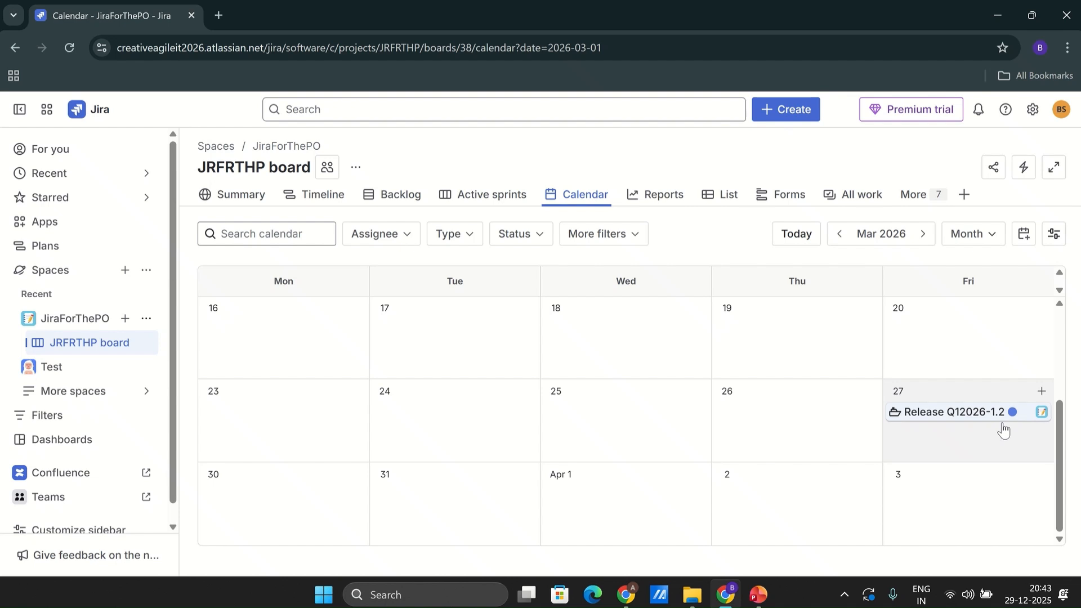
# - Open Release Q12026-1.2 from the project's releases and review its assigned work items
pyautogui.click(918, 202)
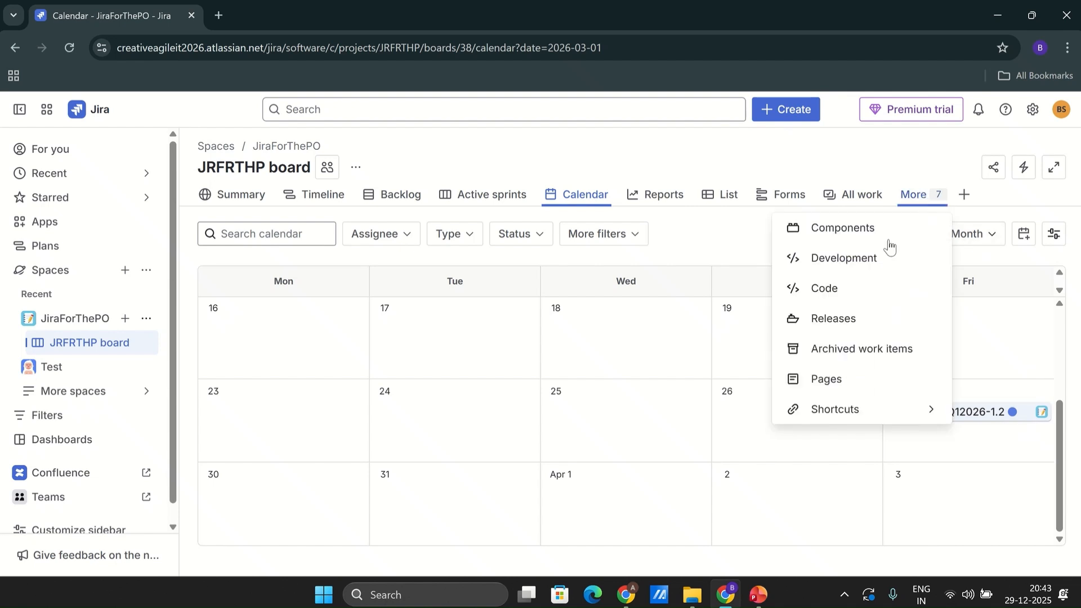
pyautogui.click(854, 316)
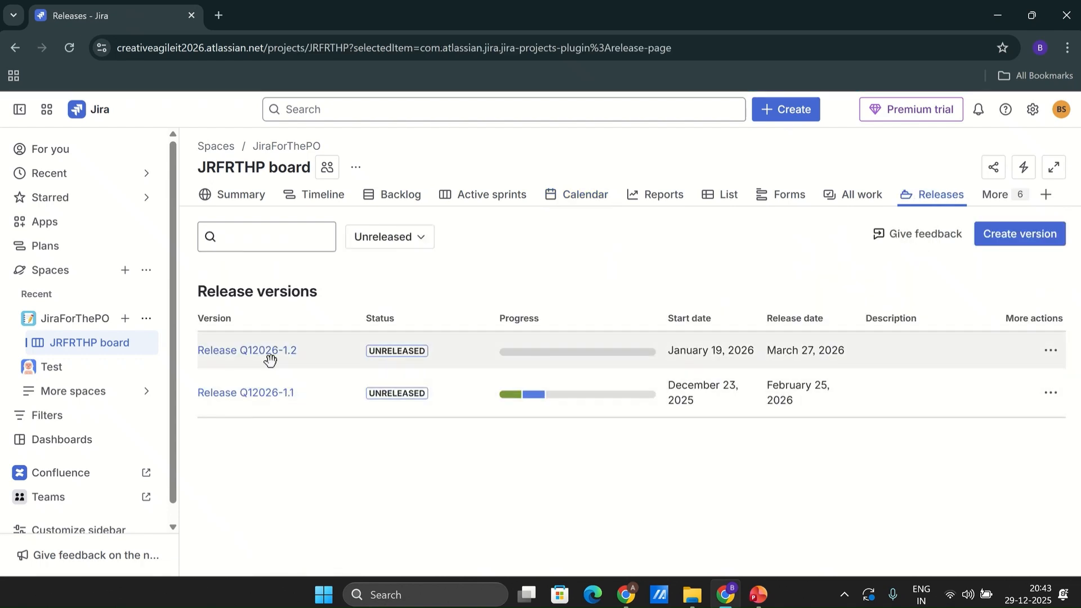
pyautogui.click(266, 352)
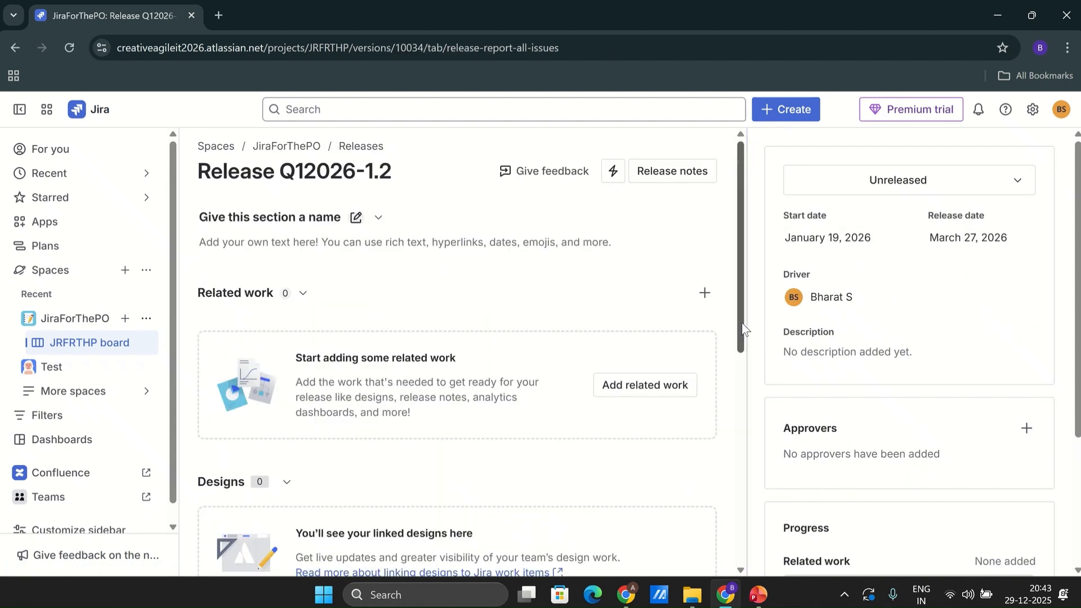
pyautogui.scroll(-4, 737, 464)
pyautogui.scroll(-2, 738, 465)
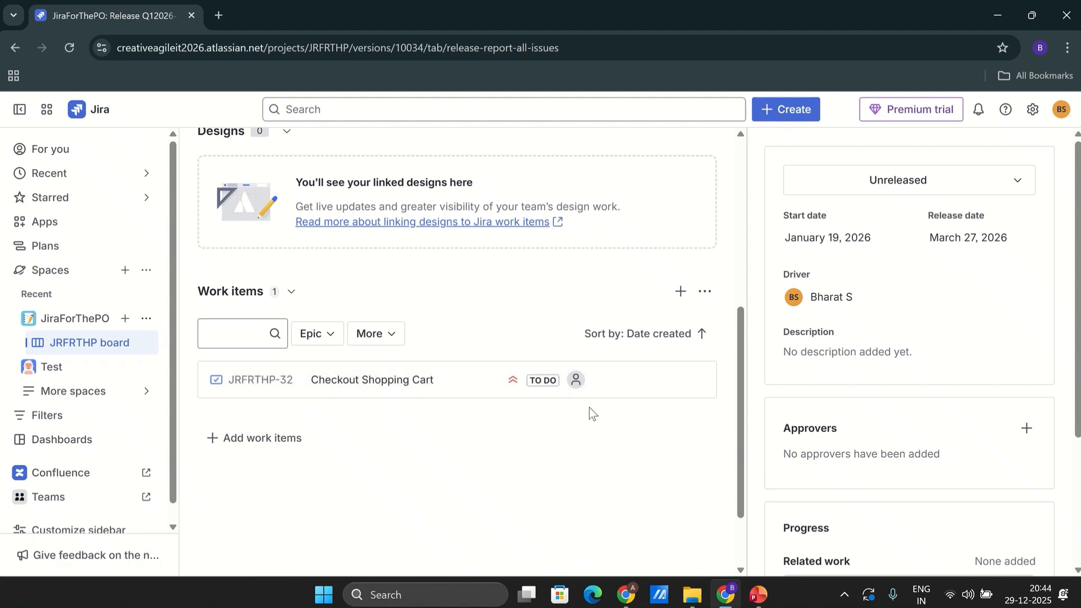
# - Open the board's Version Report and switch it to Release Q12026-1.1
pyautogui.click(106, 347)
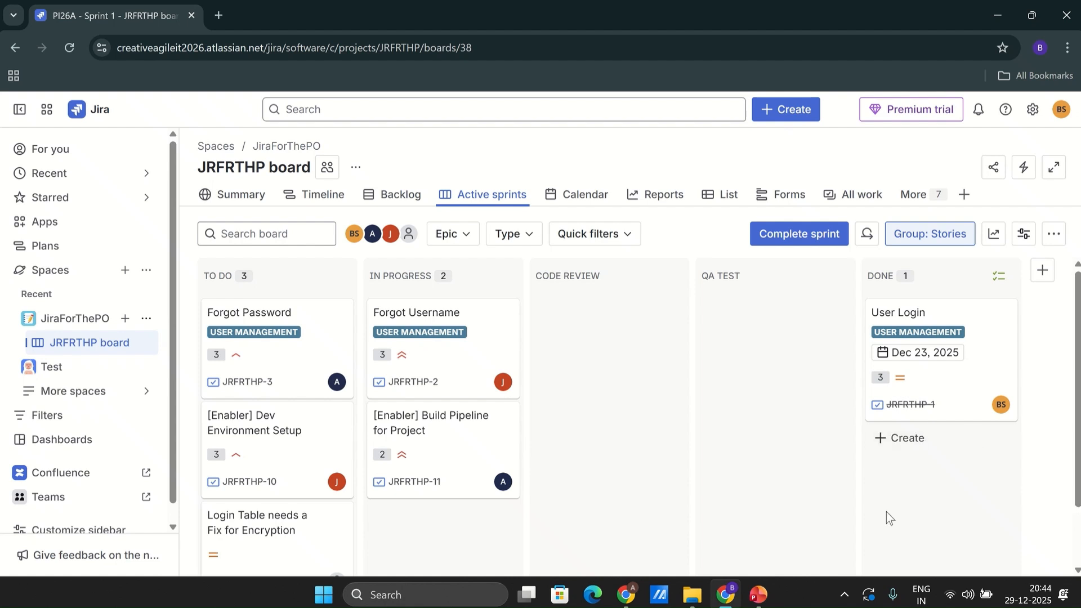
pyautogui.click(662, 196)
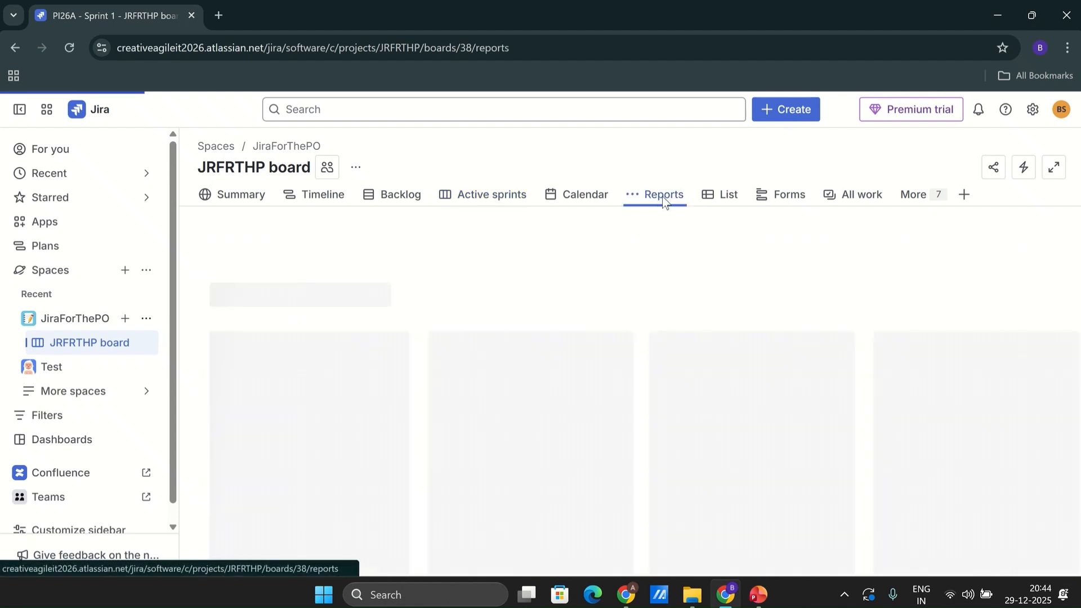
pyautogui.scroll(-5, 710, 366)
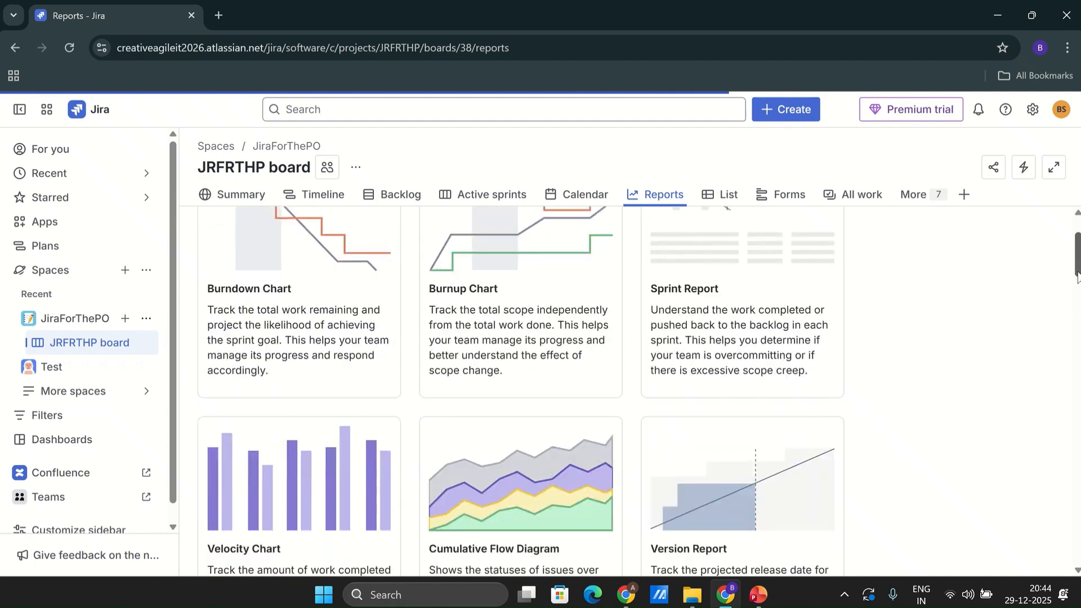
pyautogui.click(710, 363)
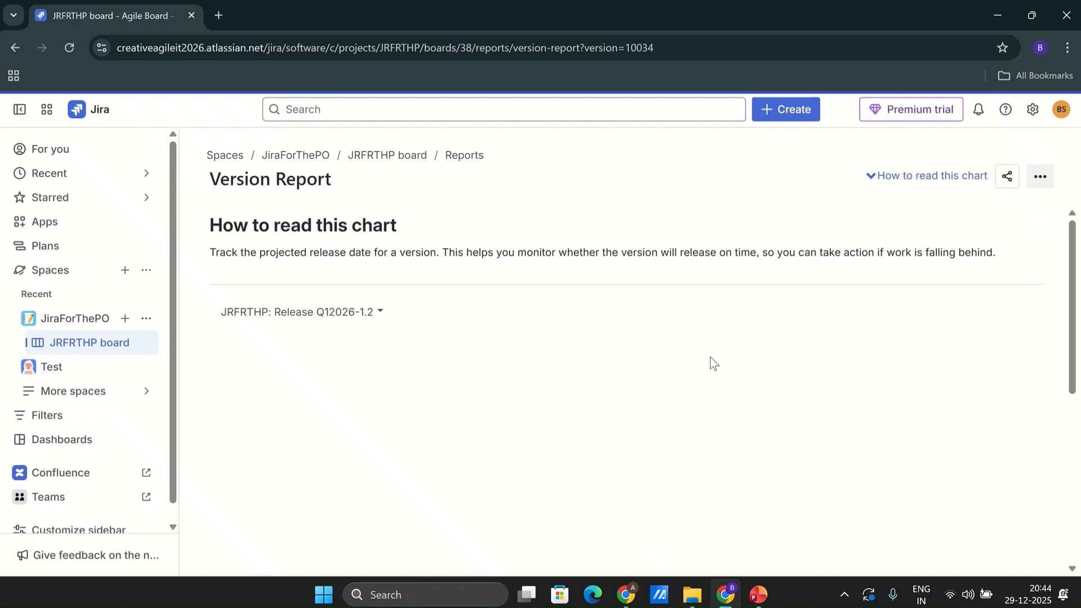
pyautogui.click(379, 311)
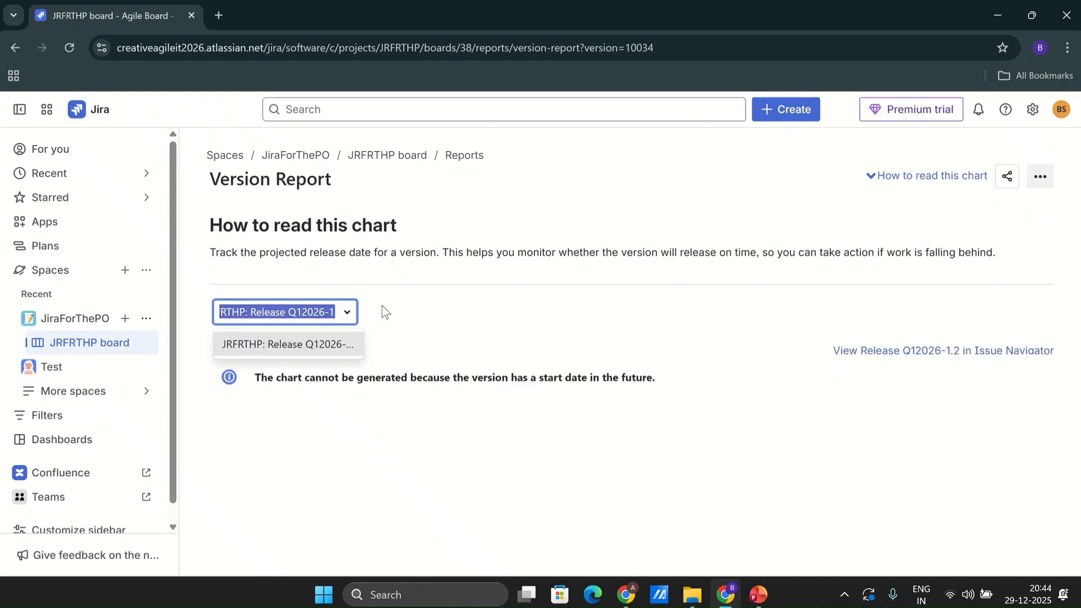
pyautogui.click(323, 347)
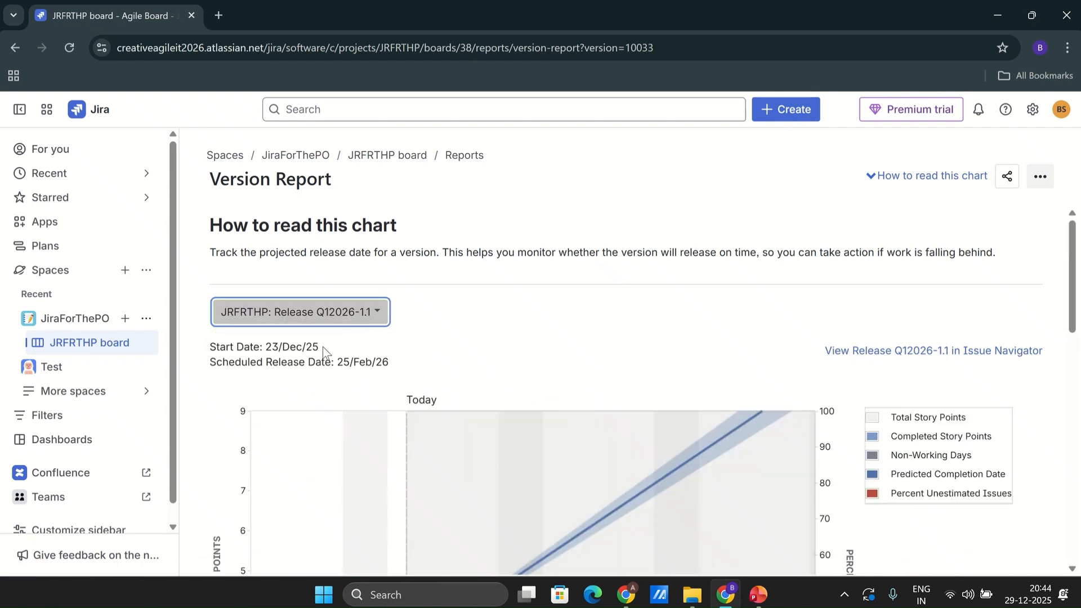
# - Examine the Release Q12026-1.1 report's completion forecast chart and its completed, incomplete and unestimated issue lists
pyautogui.moveTo(1072, 302); pyautogui.dragTo(1071, 332)
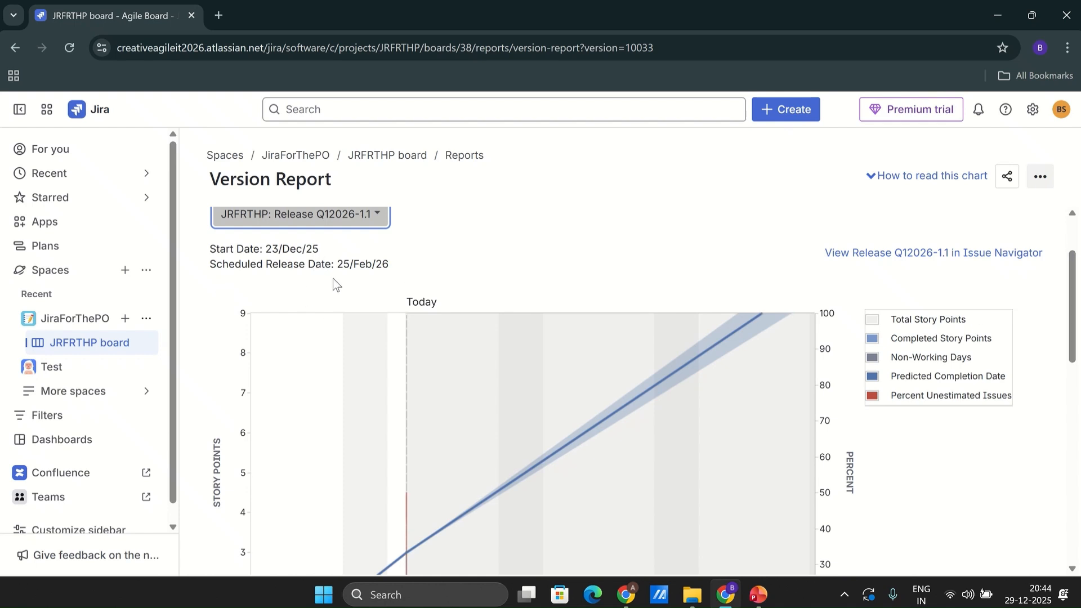
pyautogui.moveTo(1076, 339); pyautogui.dragTo(1076, 532)
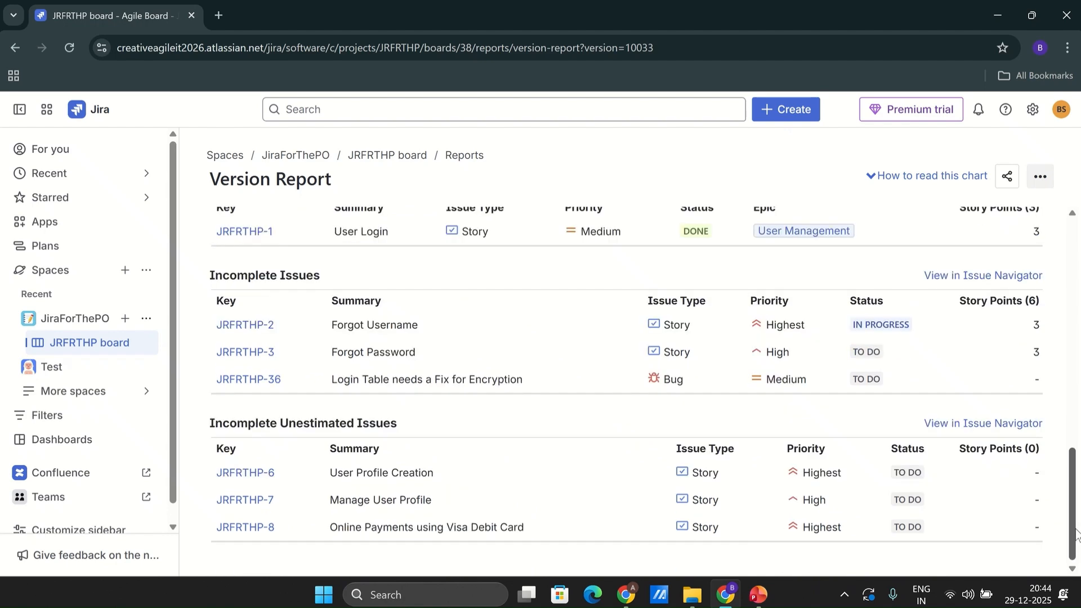
pyautogui.scroll(10, 1076, 532)
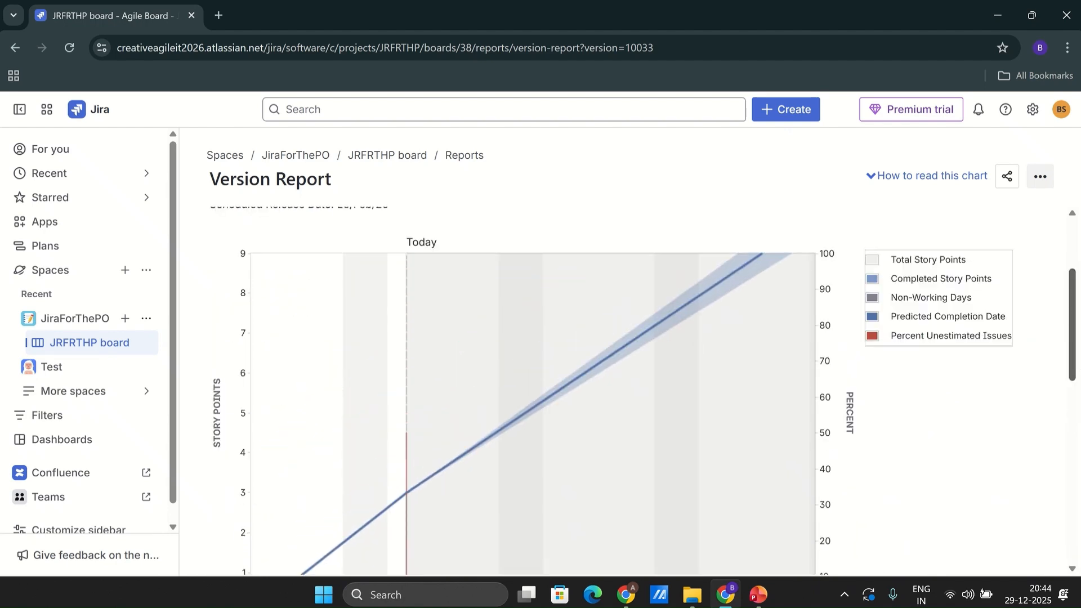
pyautogui.scroll(3, 1076, 532)
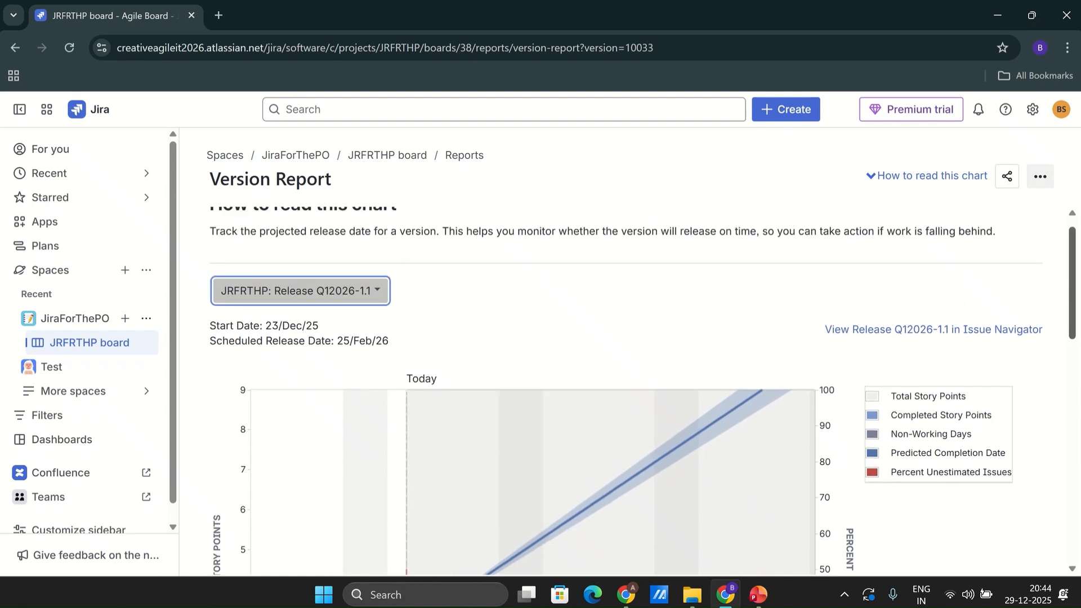
pyautogui.scroll(-5, 625, 394)
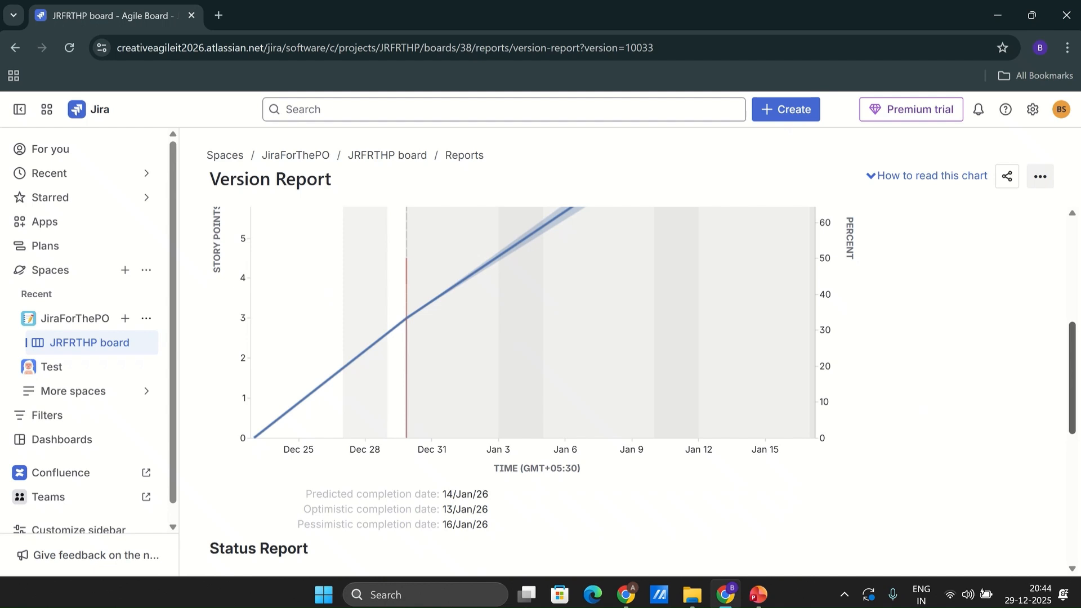
pyautogui.scroll(4, 642, 389)
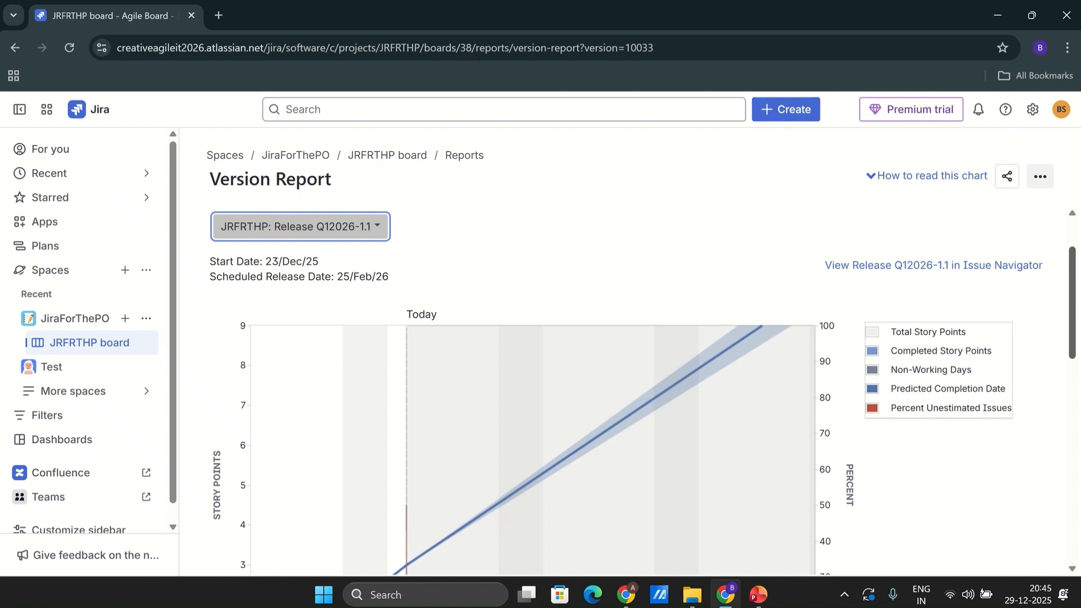
pyautogui.scroll(-5, 642, 388)
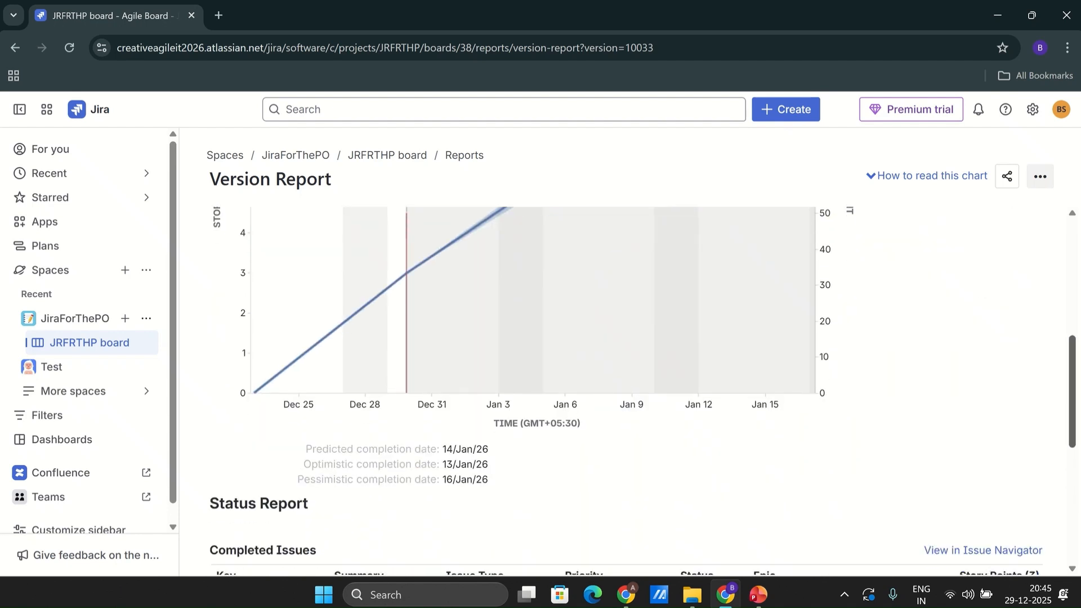
pyautogui.scroll(-3, 642, 389)
pyautogui.scroll(-4, 641, 389)
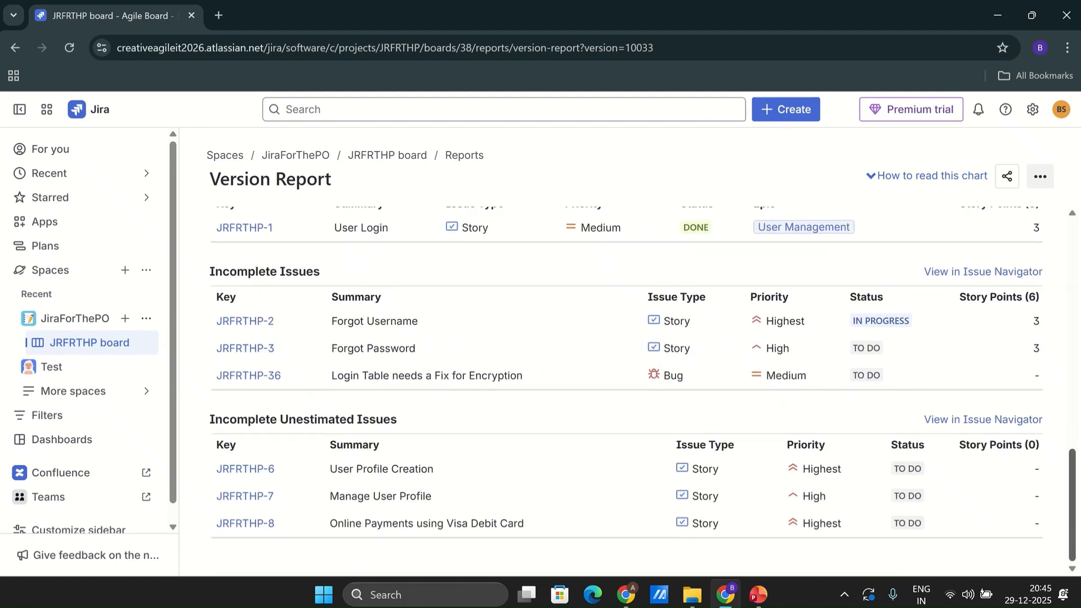
pyautogui.scroll(3, 336, 344)
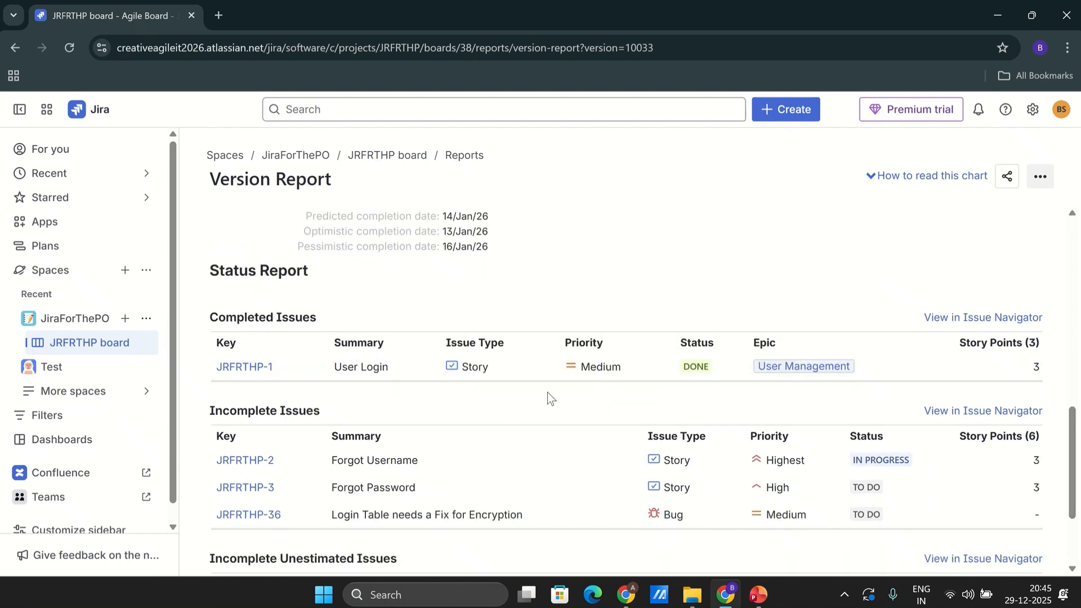
pyautogui.scroll(-3, 1075, 515)
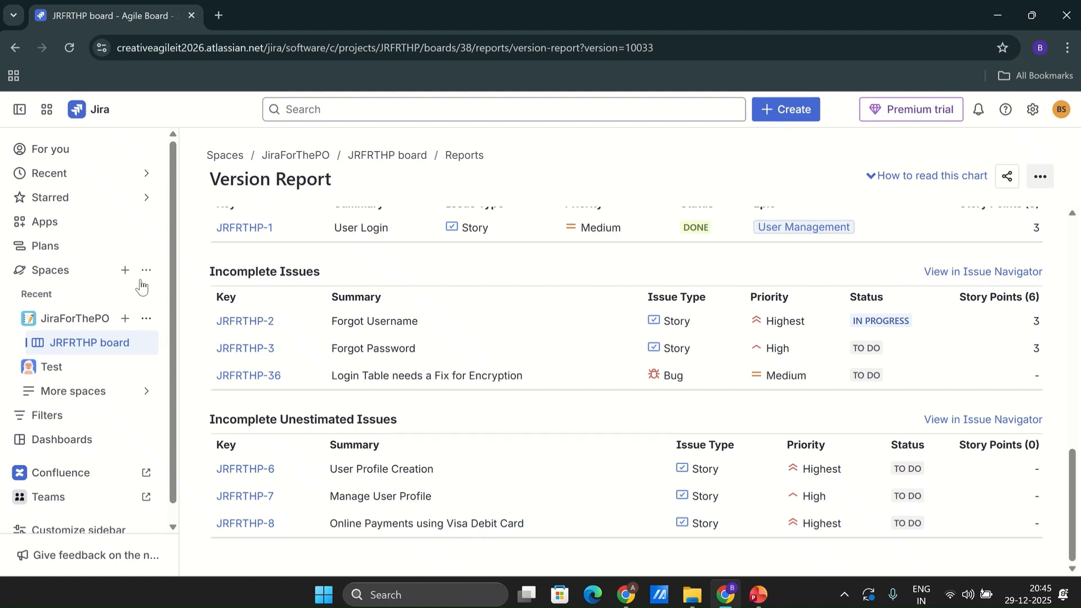
# - Open the JRFRTHP board in a new browser tab and show its backlog down to Sprint 2
pyautogui.rightClick(96, 341)
pyautogui.click(210, 358)
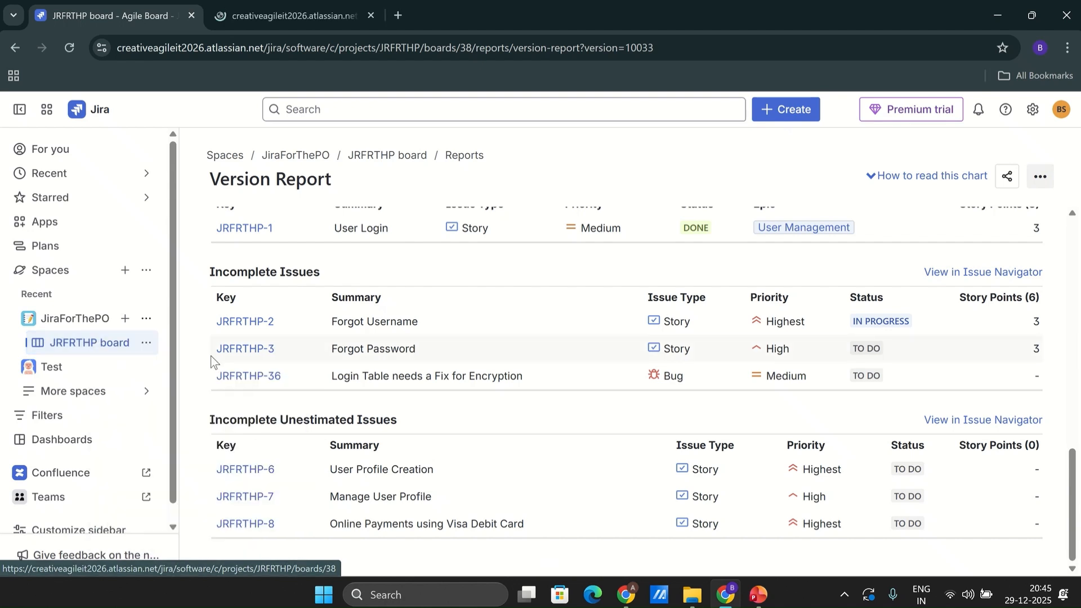
pyautogui.click(314, 17)
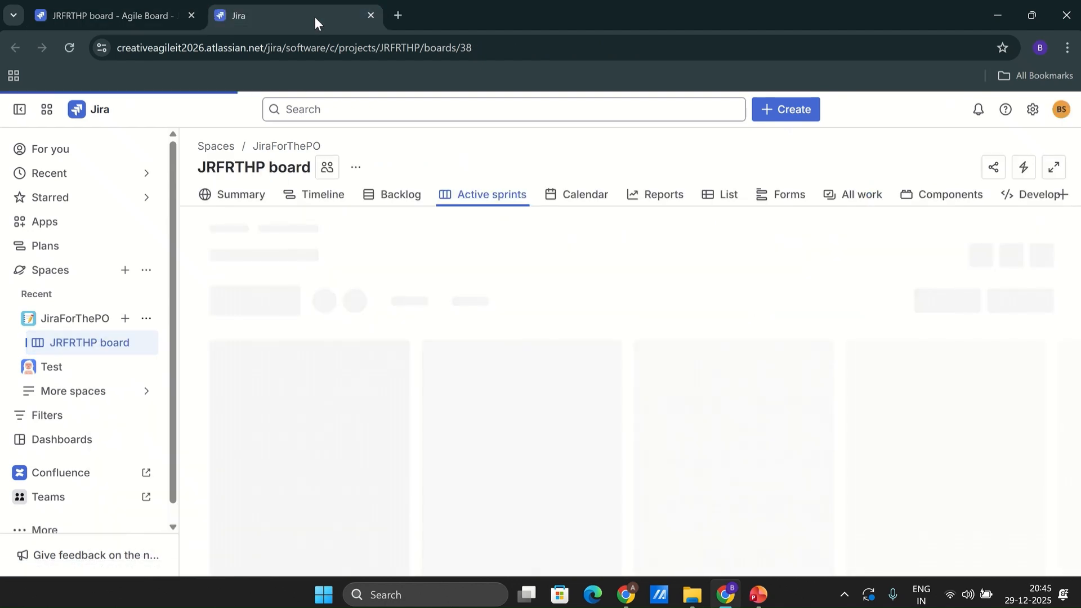
pyautogui.click(425, 197)
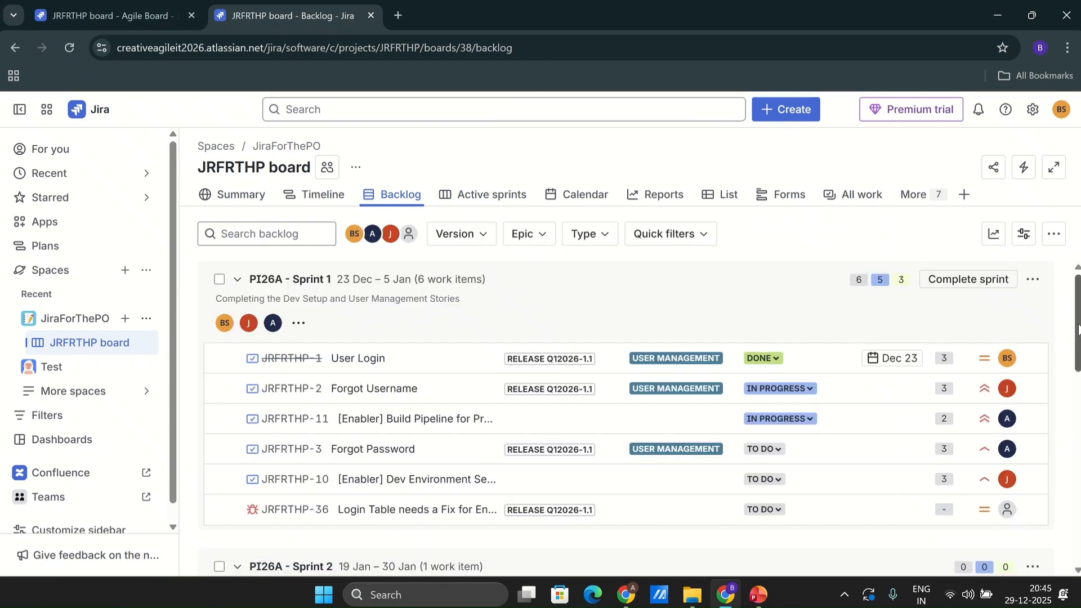
pyautogui.moveTo(1076, 330); pyautogui.dragTo(1076, 353)
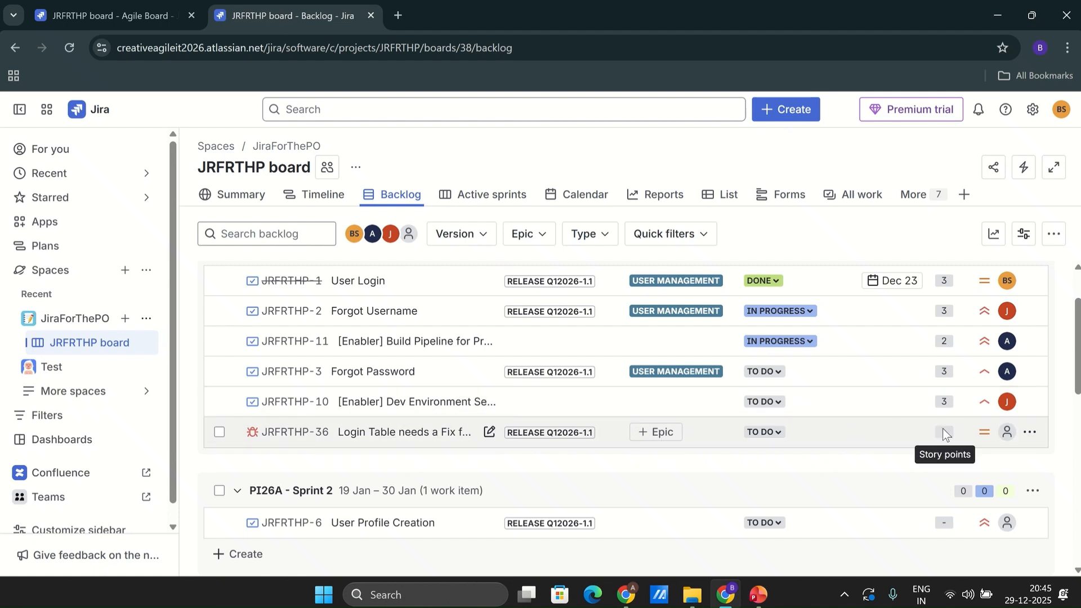
# - Look through the details of the bug Login Table needs a Fix for Encryption and close them
pyautogui.click(365, 432)
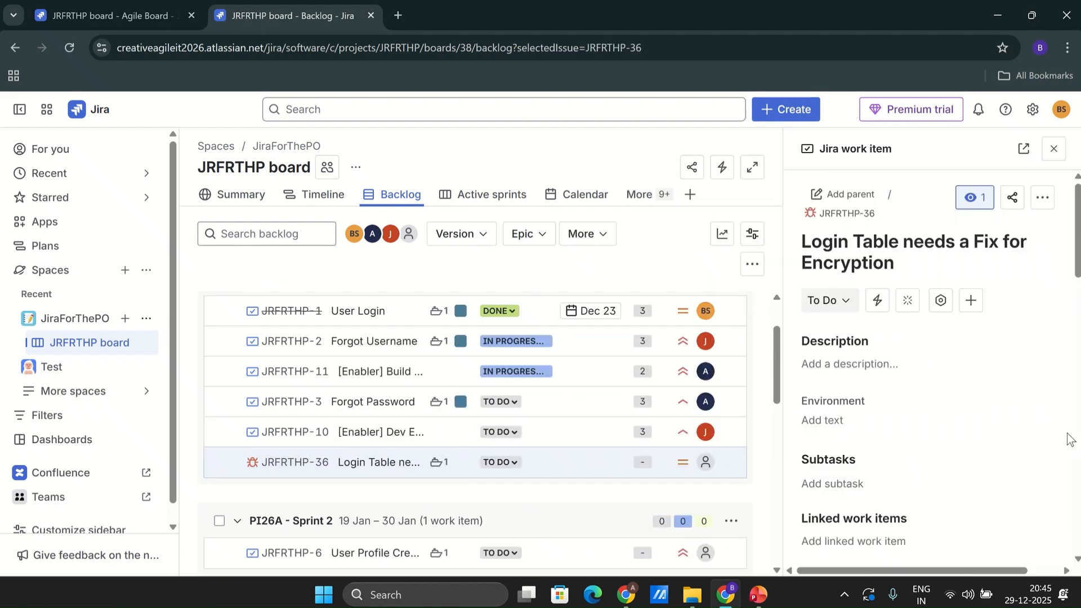
pyautogui.scroll(-5, 1076, 295)
pyautogui.moveTo(1076, 296); pyautogui.dragTo(1074, 251)
pyautogui.click(1053, 148)
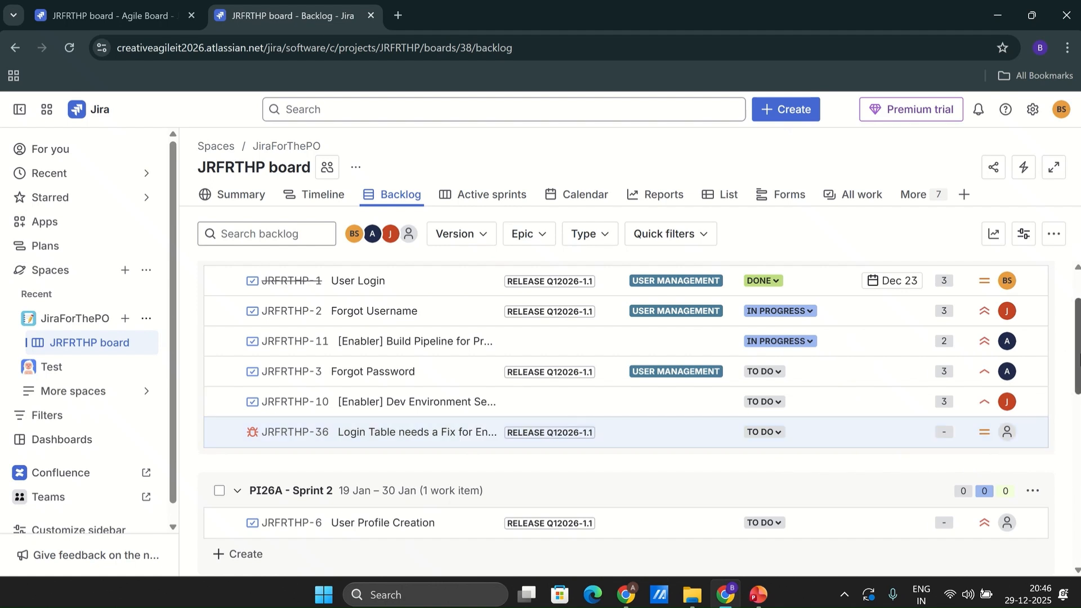
# - Set the story points of User Profile Creation in PI26A - Sprint 2 to 5
pyautogui.moveTo(1076, 360); pyautogui.dragTo(1075, 417)
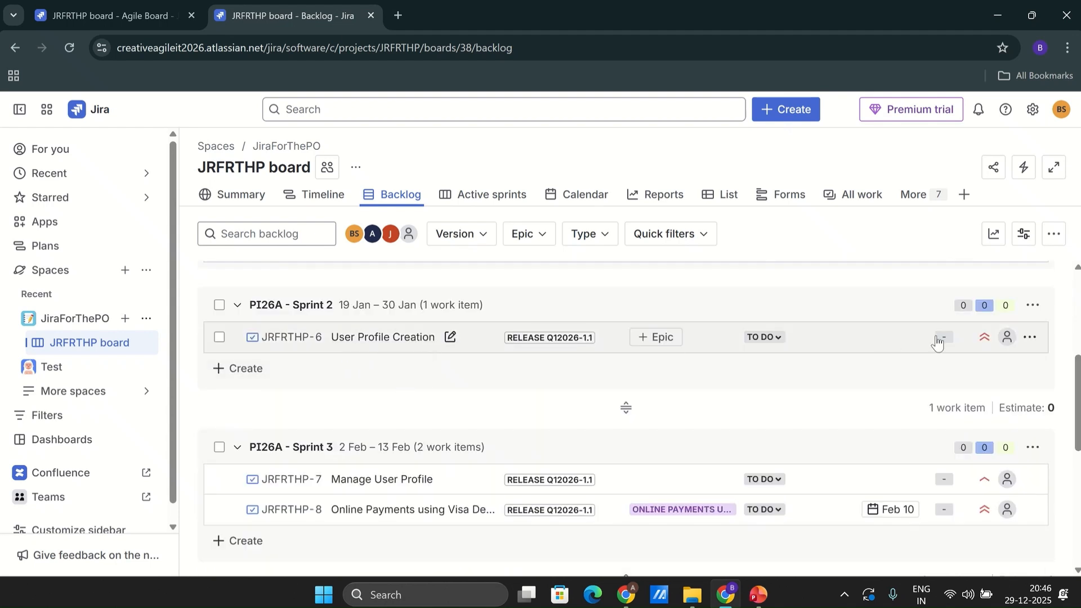
pyautogui.click(941, 336)
pyautogui.write('5')
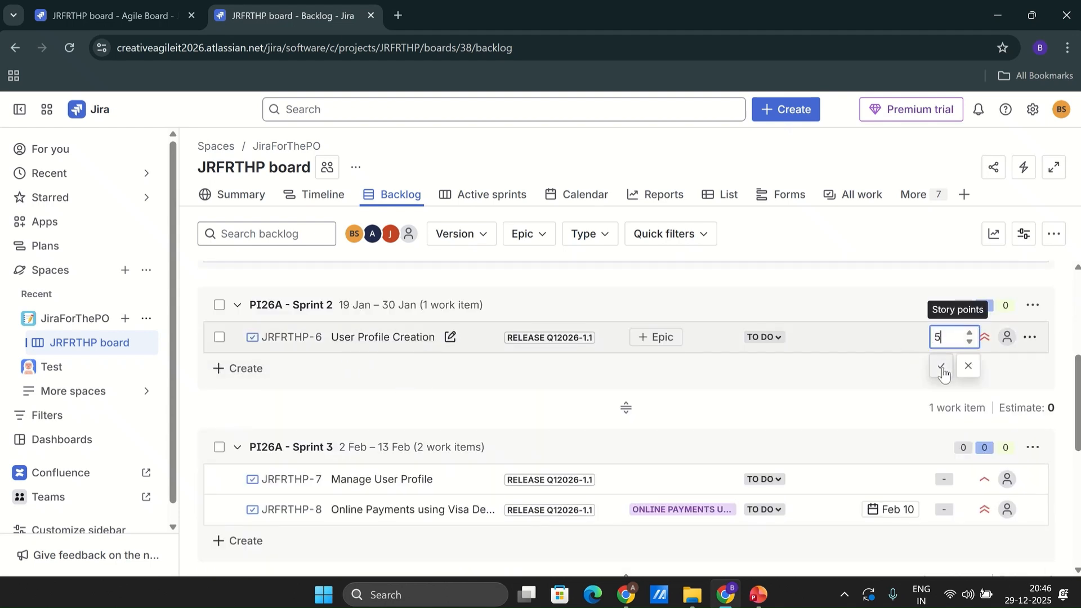
pyautogui.click(940, 366)
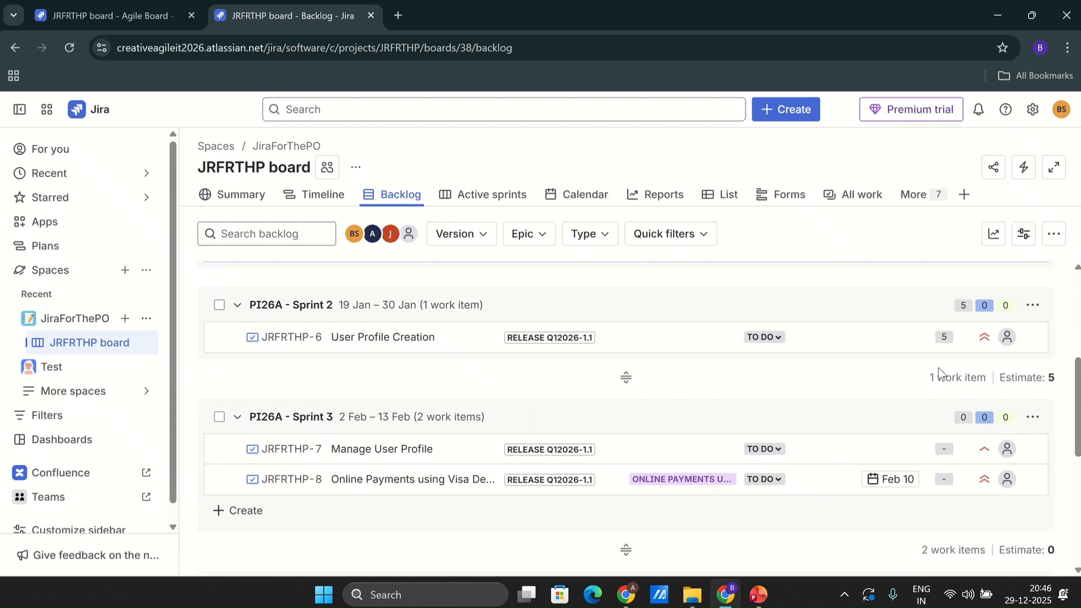
# - Set the story points of the Online Payments using Visa Debit Card item in PI26A - Sprint 3 to 8
pyautogui.scroll(-2, 1077, 406)
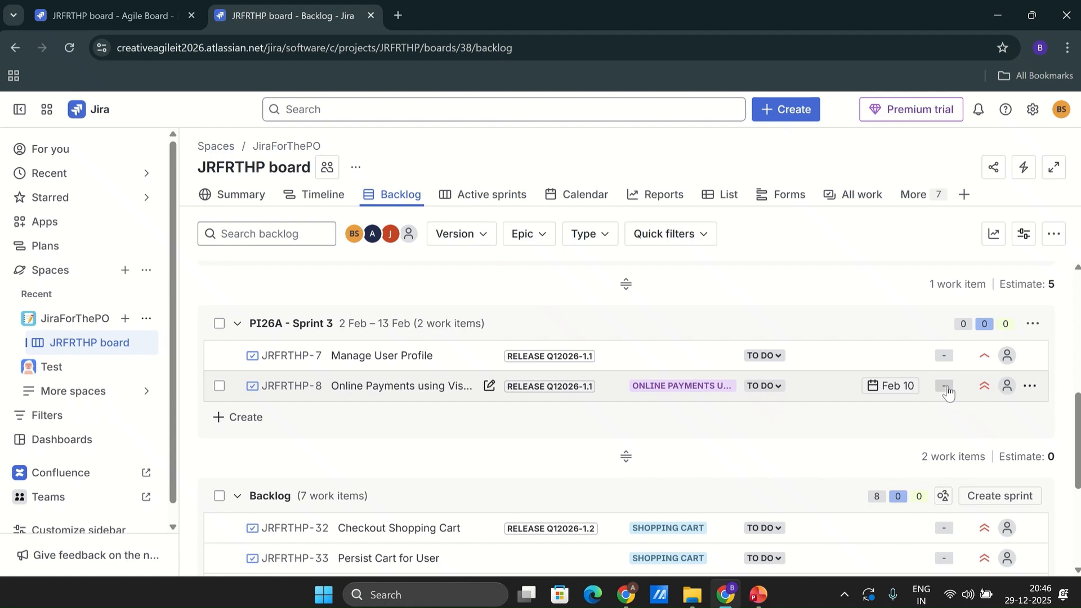
pyautogui.click(945, 386)
pyautogui.write('8')
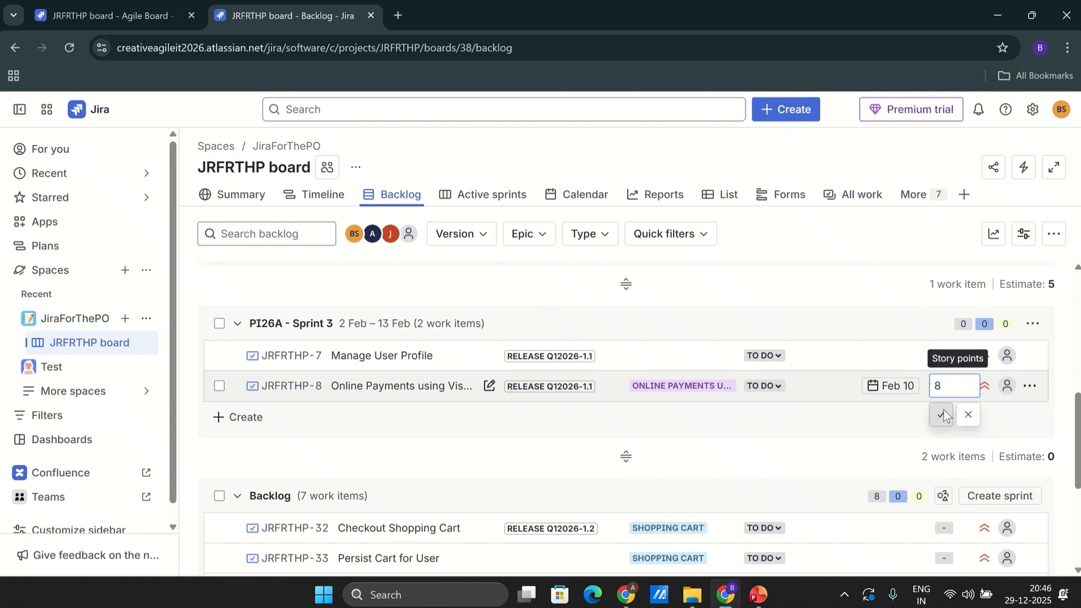
pyautogui.click(940, 415)
pyautogui.click(948, 386)
# - Set the story points of Checkout Shopping Cart in the backlog to 8
pyautogui.scroll(-2, 1078, 429)
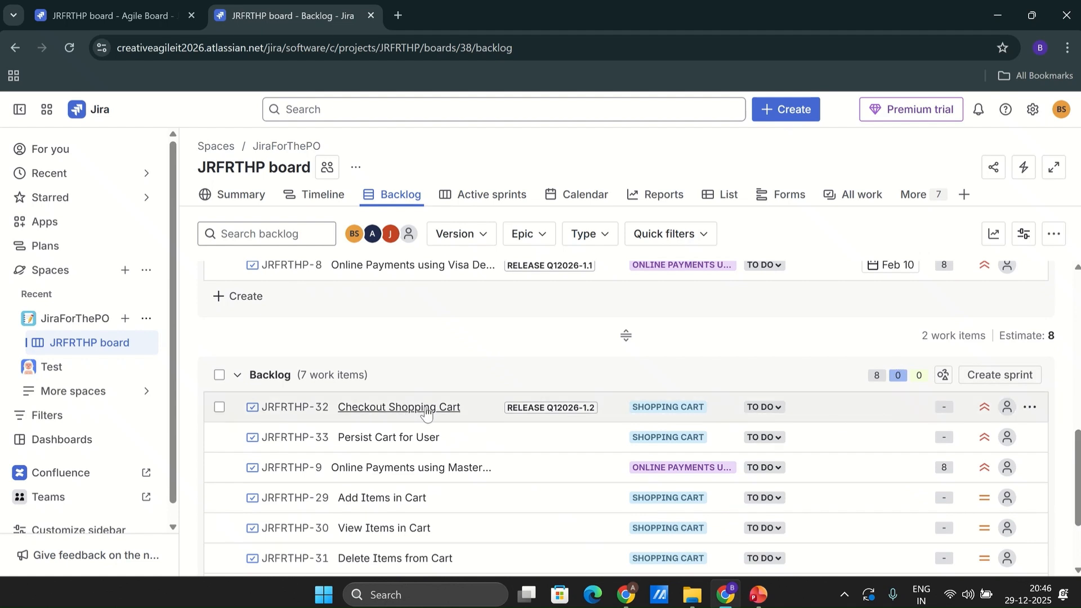
pyautogui.click(945, 408)
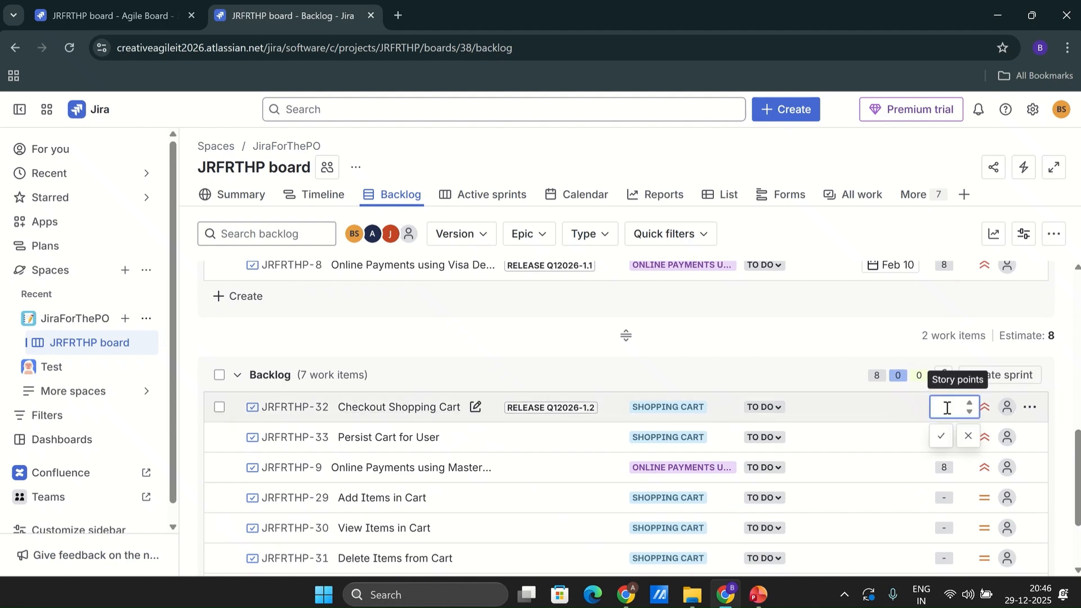
pyautogui.write('8')
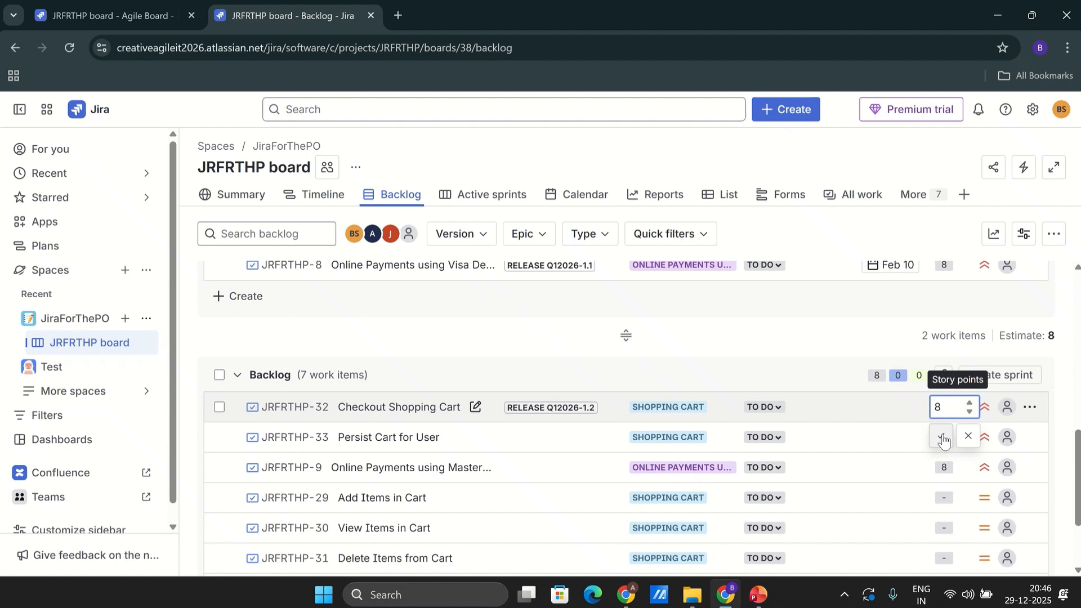
pyautogui.click(940, 436)
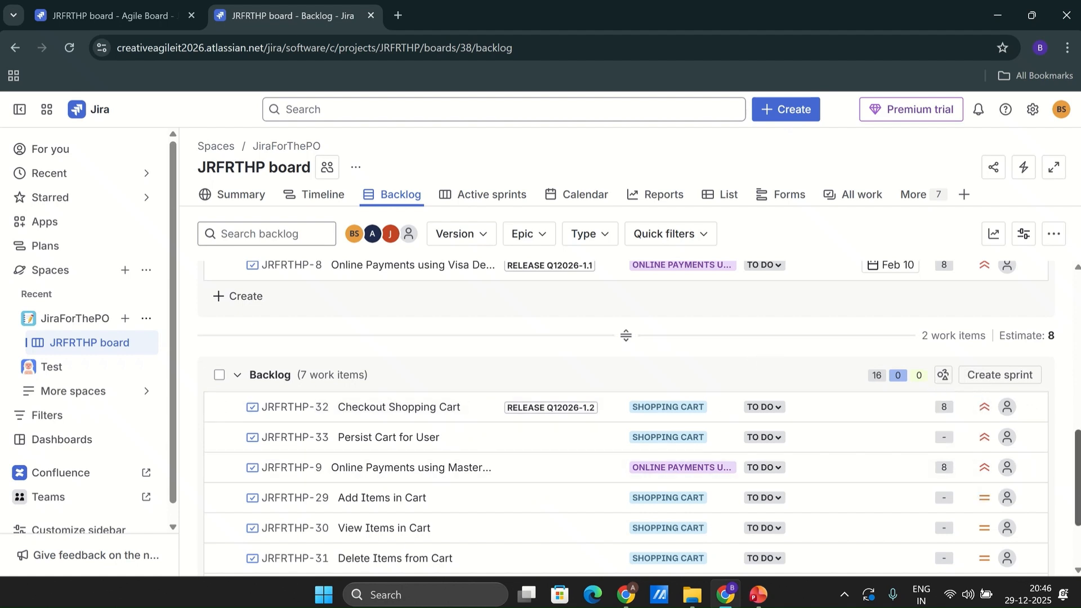
# - Reload the Release Q12026-1.1 Version Report in the first tab and review its completion dates and issue lists
pyautogui.click(90, 11)
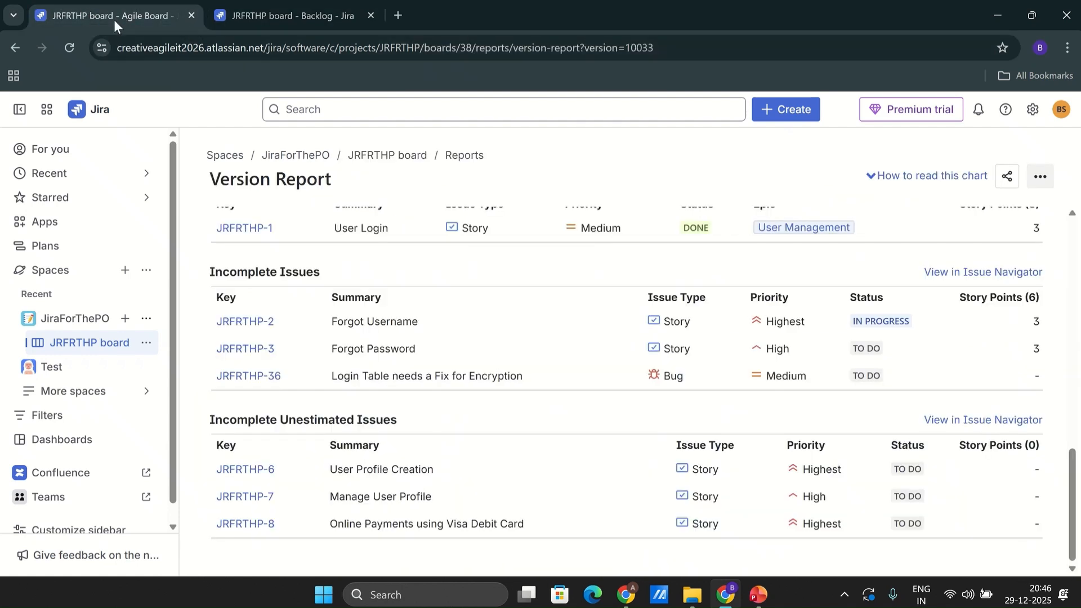
pyautogui.click(69, 45)
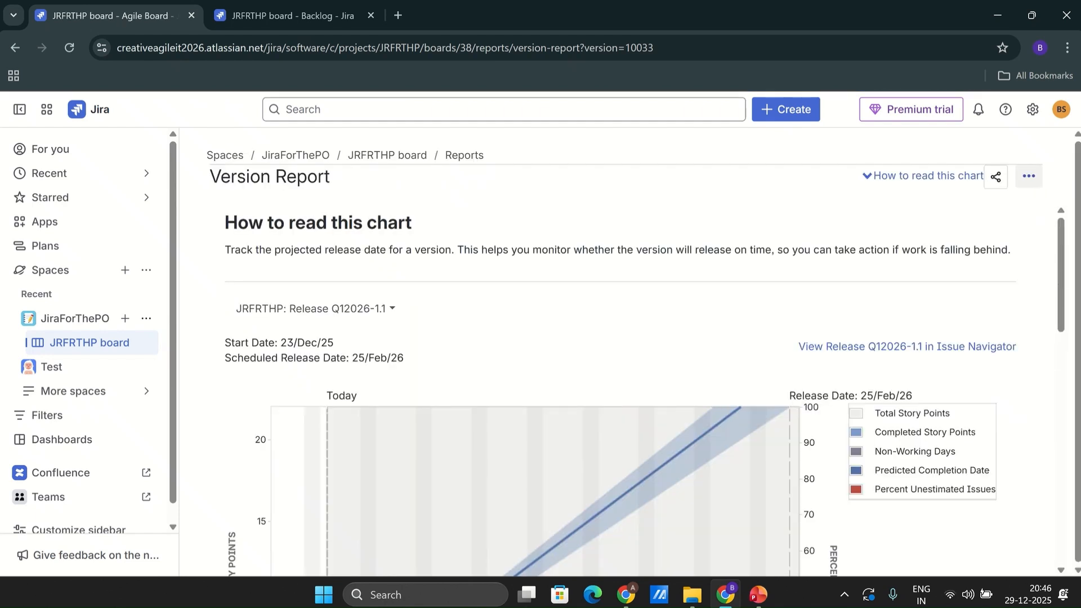
pyautogui.moveTo(1063, 256); pyautogui.dragTo(1075, 446)
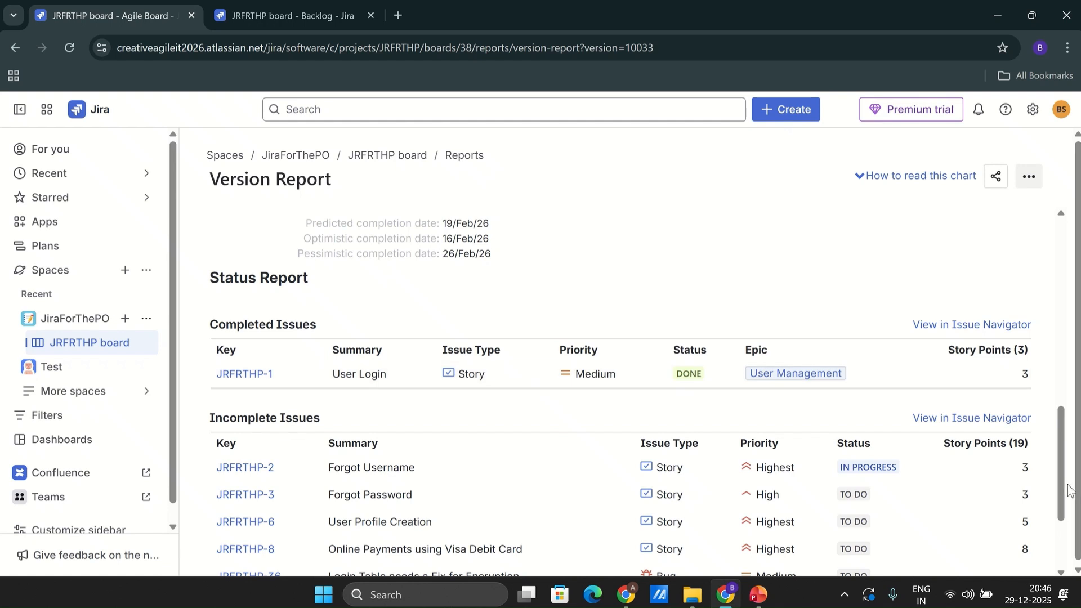
pyautogui.moveTo(1061, 489); pyautogui.dragTo(1062, 538)
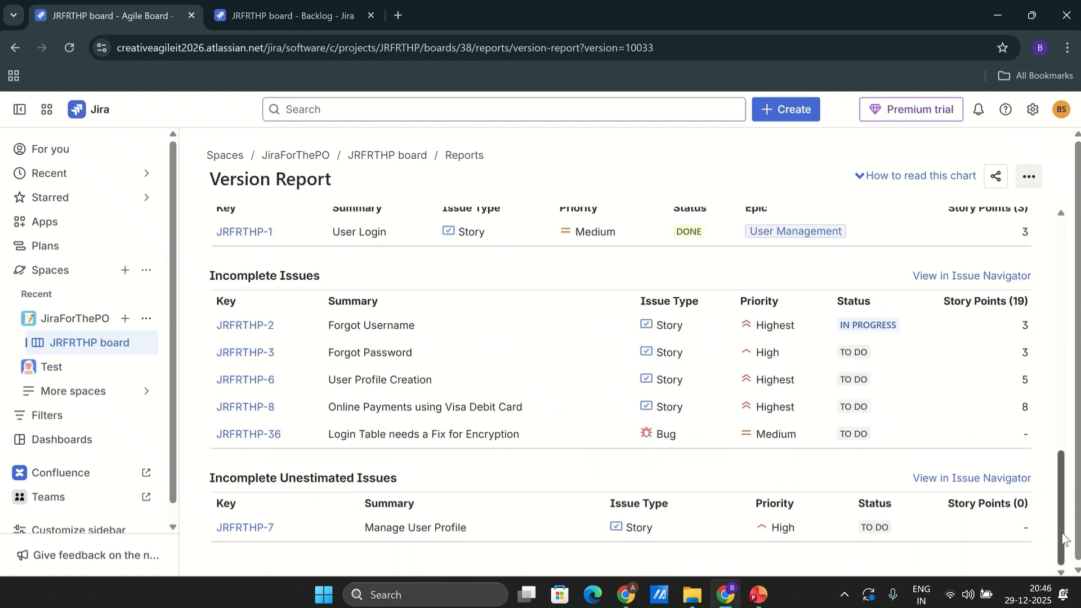
# - Open the unestimated Manage User Profile story in a new tab, set its story points to 5, and close that tab
pyautogui.rightClick(256, 533)
pyautogui.click(377, 336)
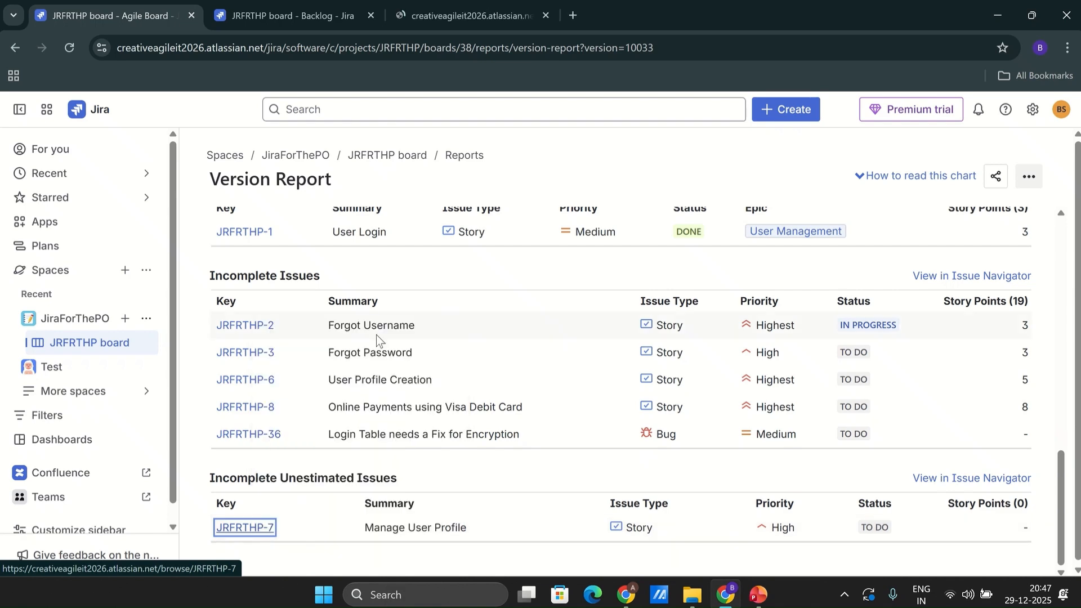
pyautogui.click(485, 21)
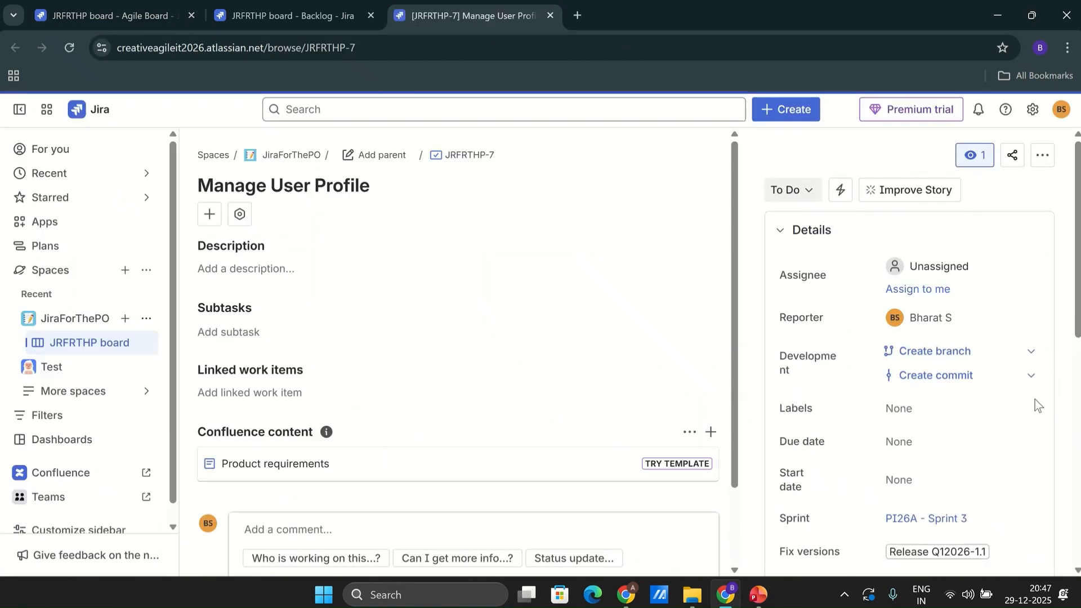
pyautogui.moveTo(1078, 329); pyautogui.dragTo(1078, 493)
pyautogui.click(901, 314)
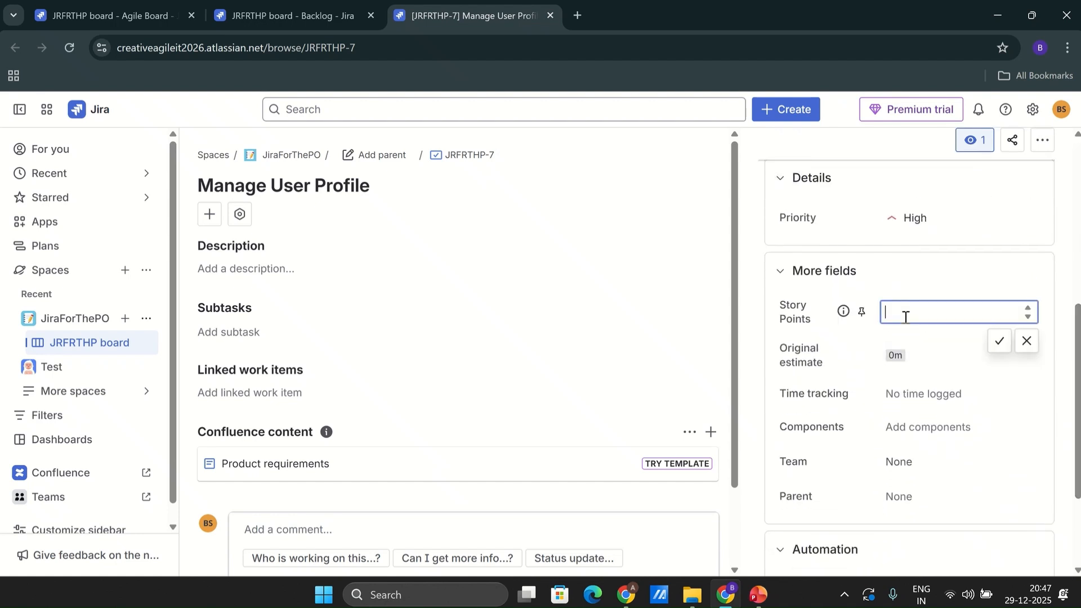
pyautogui.write('5')
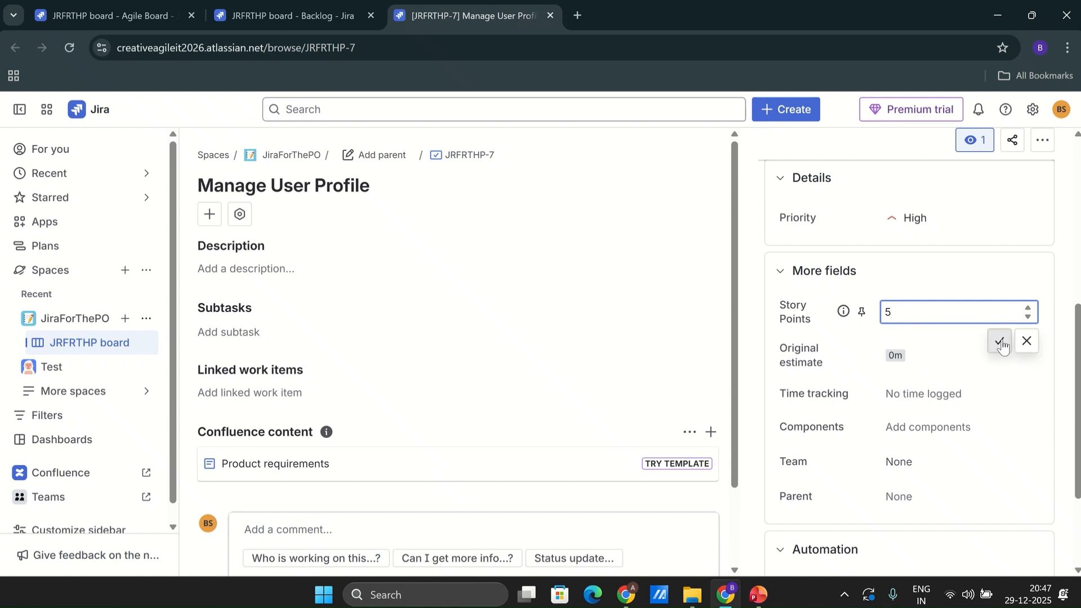
pyautogui.click(998, 340)
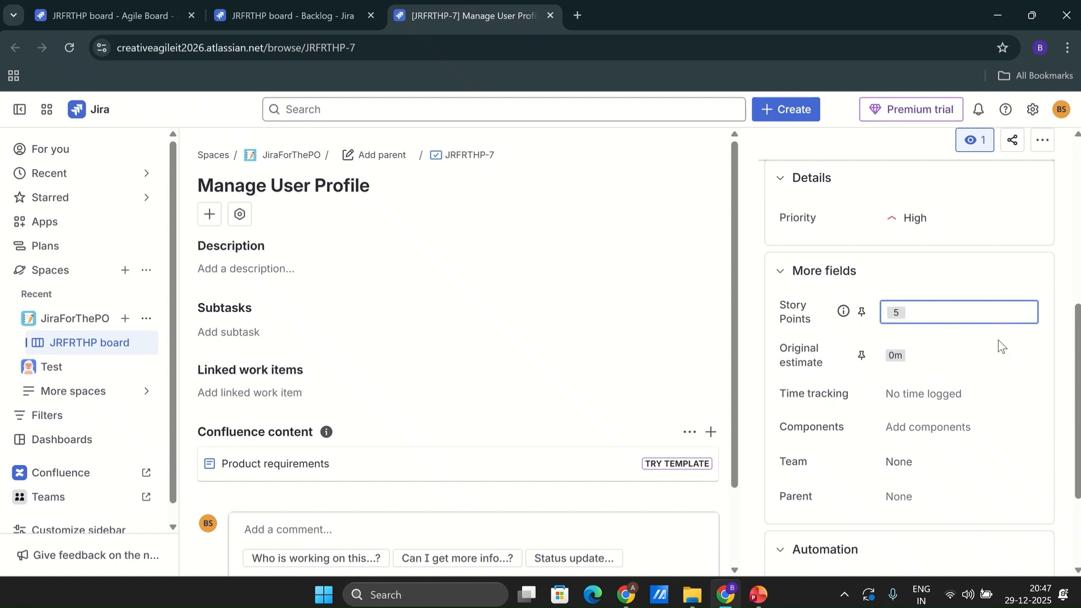
pyautogui.click(549, 15)
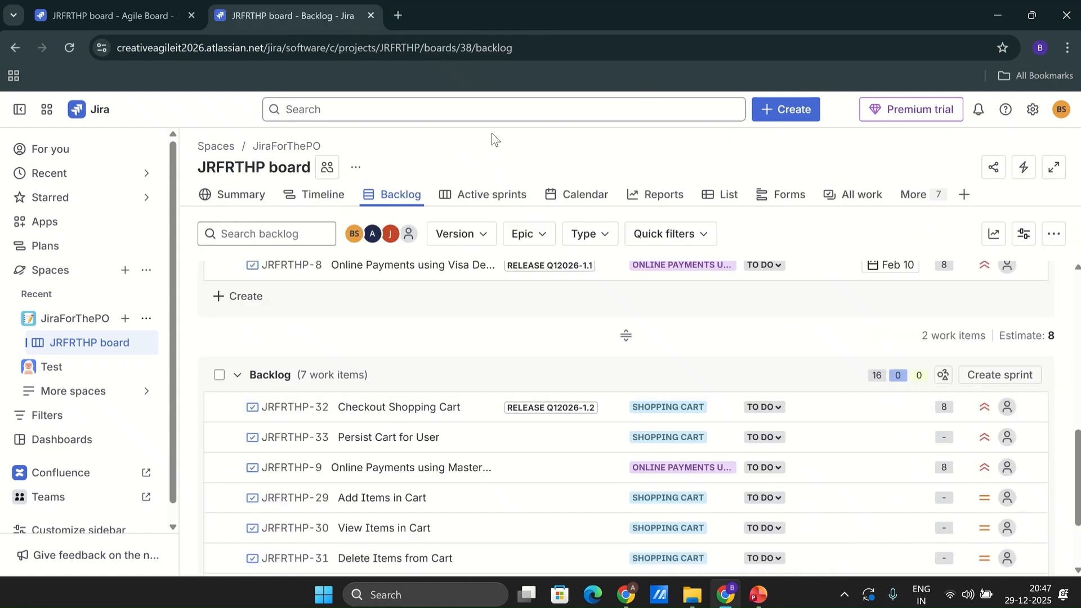
# - Reload the Release Q12026-1.1 Version Report and review its completed and incomplete issue lists
pyautogui.click(73, 15)
pyautogui.click(69, 48)
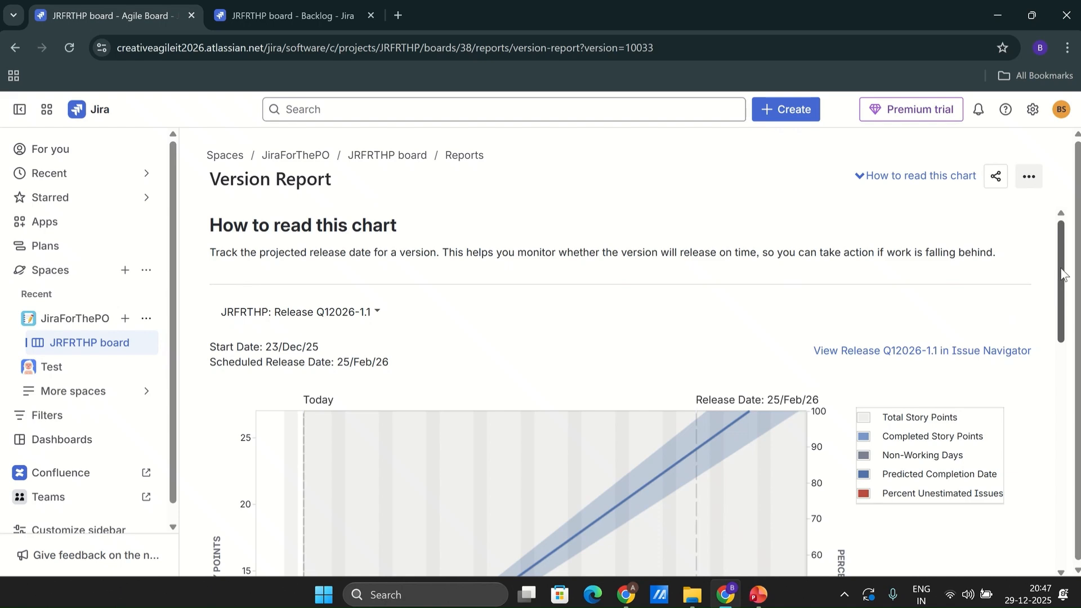
pyautogui.moveTo(1060, 278); pyautogui.dragTo(1063, 506)
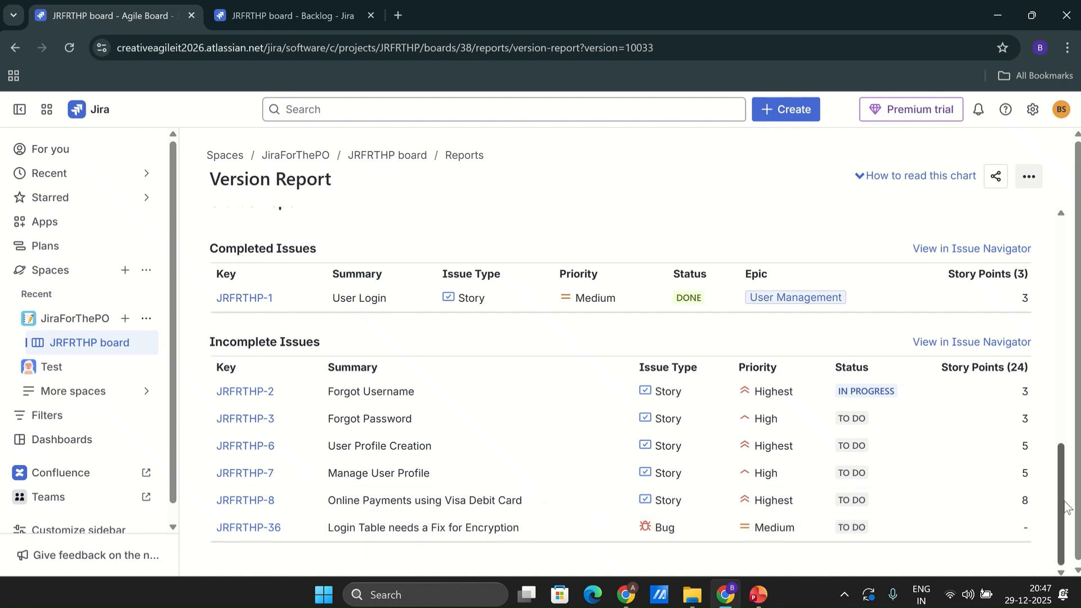
pyautogui.moveTo(1066, 507)
pyautogui.mouseDown()
pyautogui.moveTo(1065, 494)
pyautogui.moveTo(1066, 506)
pyautogui.mouseUp()
pyautogui.scroll(3, 1036, 468)
pyautogui.scroll(6, 1036, 468)
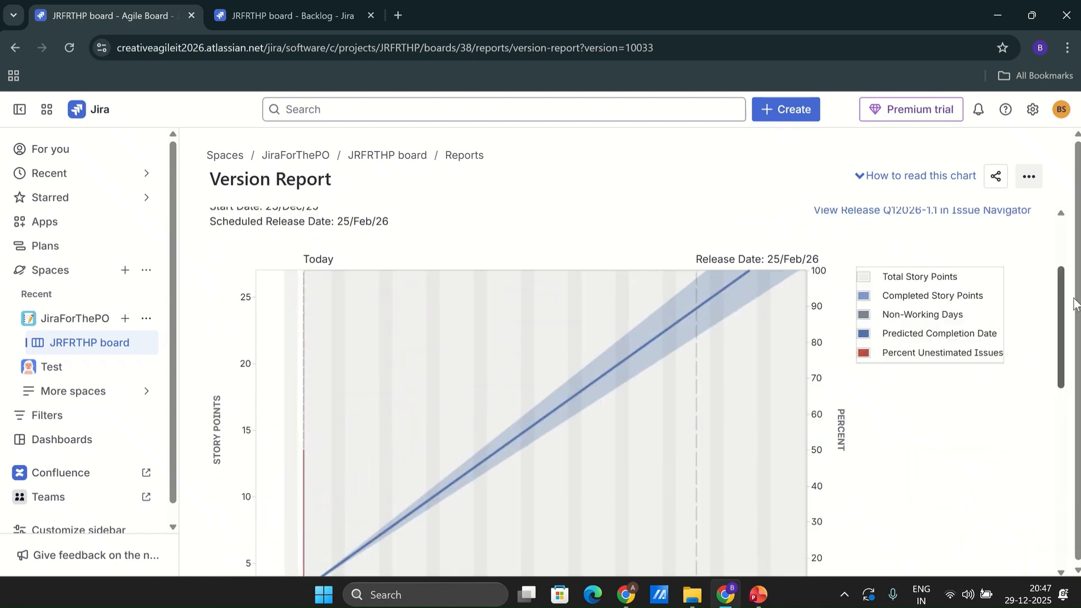
# - Inspect the predicted, optimistic and pessimistic completion dates on the Version Report chart and in the summary below it
pyautogui.moveTo(749, 309)
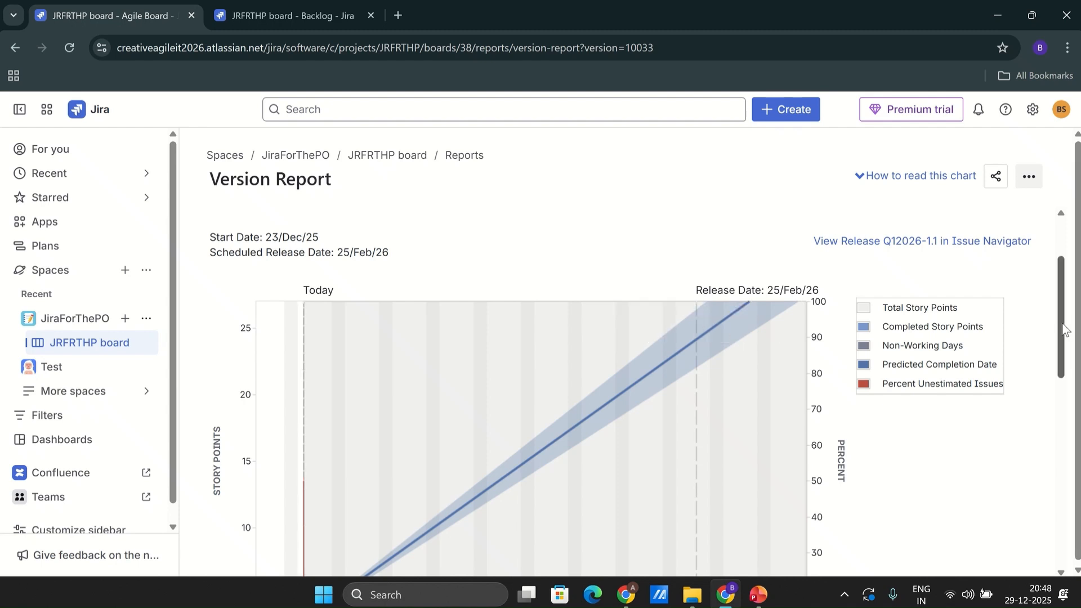
pyautogui.moveTo(1064, 325)
pyautogui.mouseDown()
pyautogui.moveTo(1063, 408)
pyautogui.moveTo(1062, 327)
pyautogui.mouseUp()
pyautogui.moveTo(707, 309)
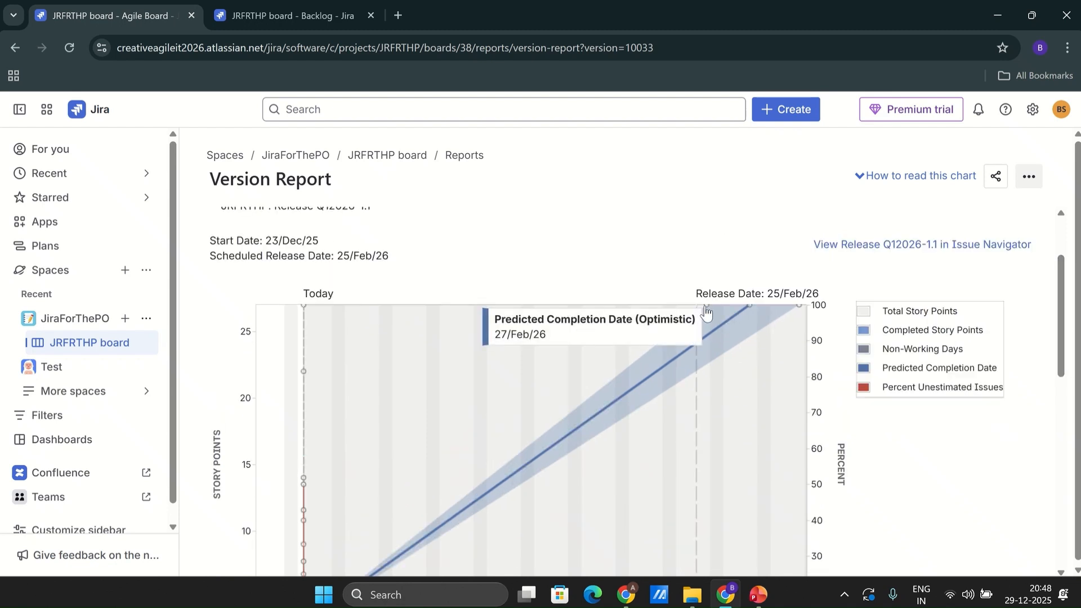
pyautogui.moveTo(801, 312)
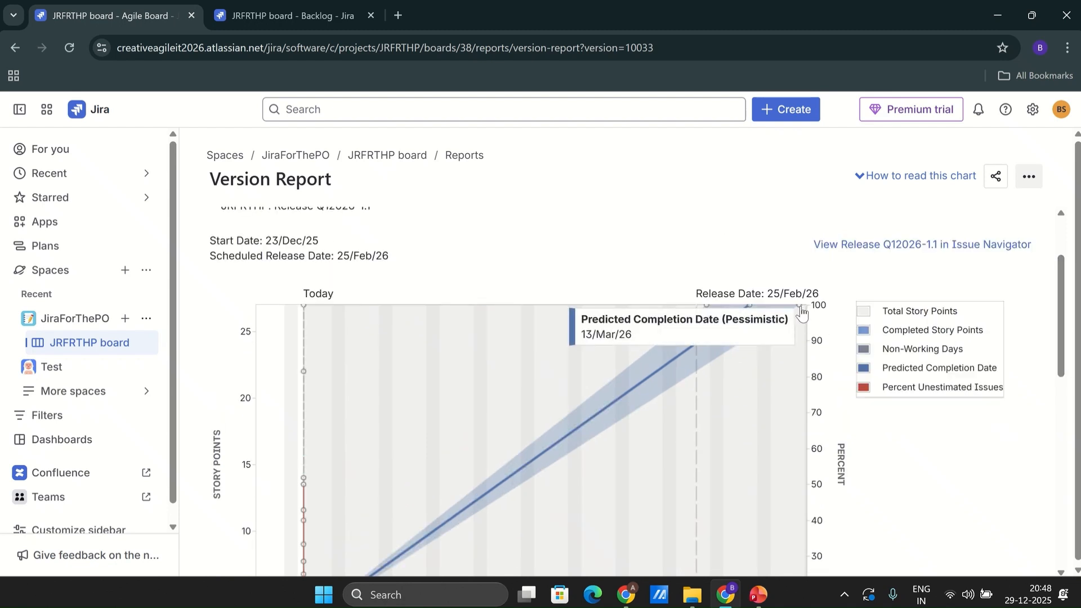
pyautogui.moveTo(1060, 320); pyautogui.dragTo(1071, 392)
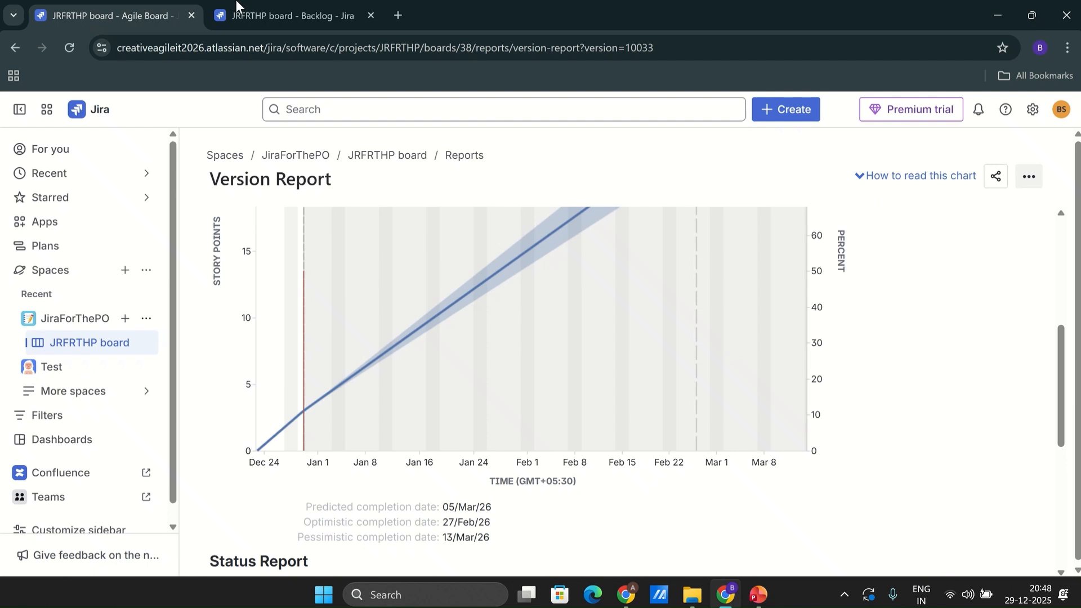
# - Change the status of Forgot Username in PI26A - Sprint 1 to Done in the backlog
pyautogui.click(275, 16)
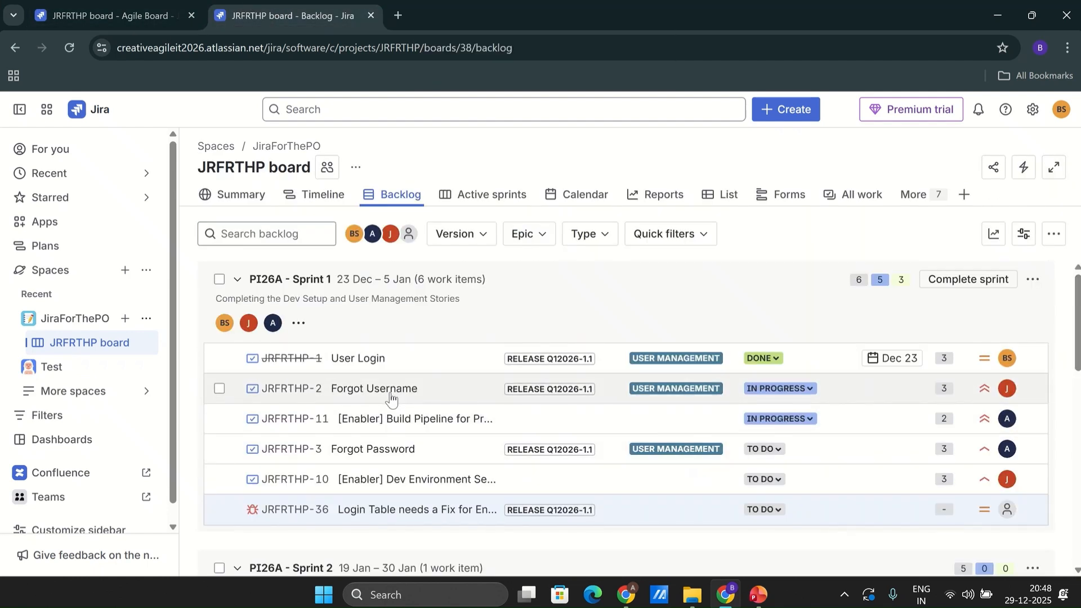
pyautogui.click(810, 389)
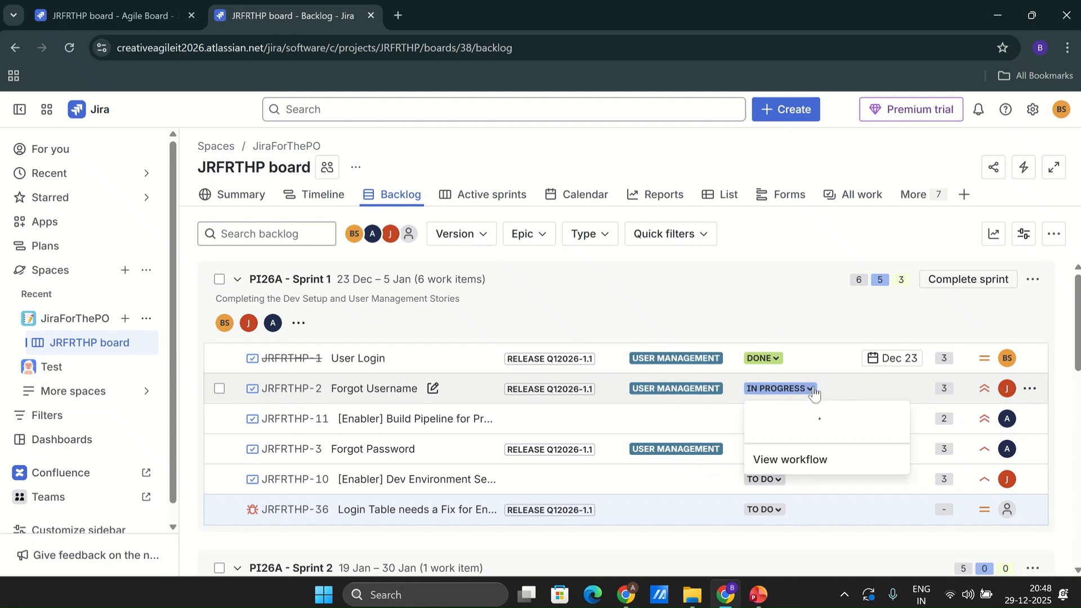
pyautogui.click(769, 491)
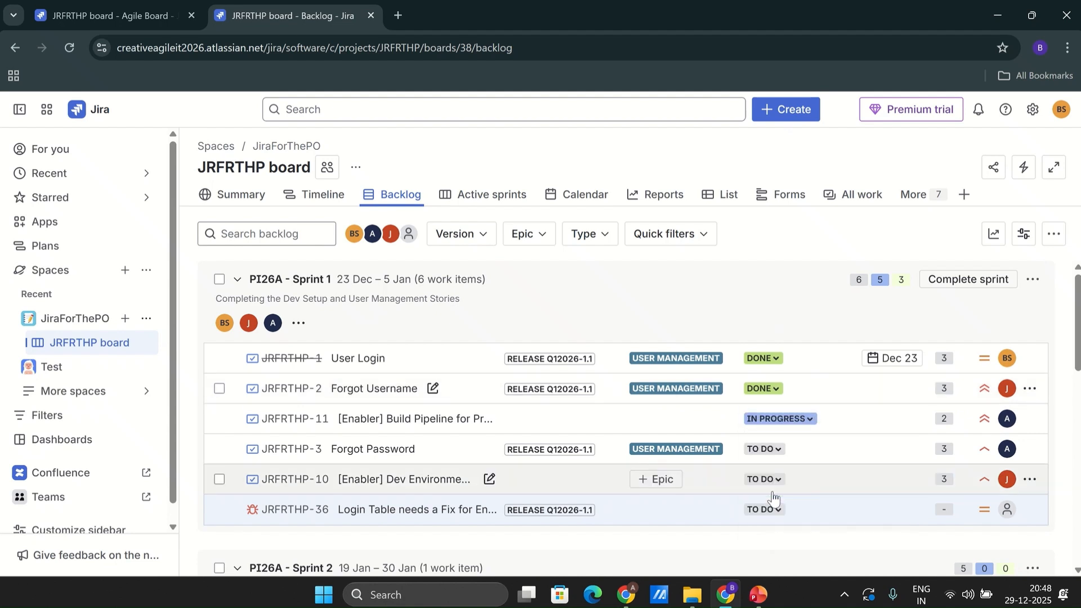
# - Reload the Release Q12026-1.1 Version Report and check its completion dates, completed issues and incomplete issues after the Forgot Username status change
pyautogui.click(134, 13)
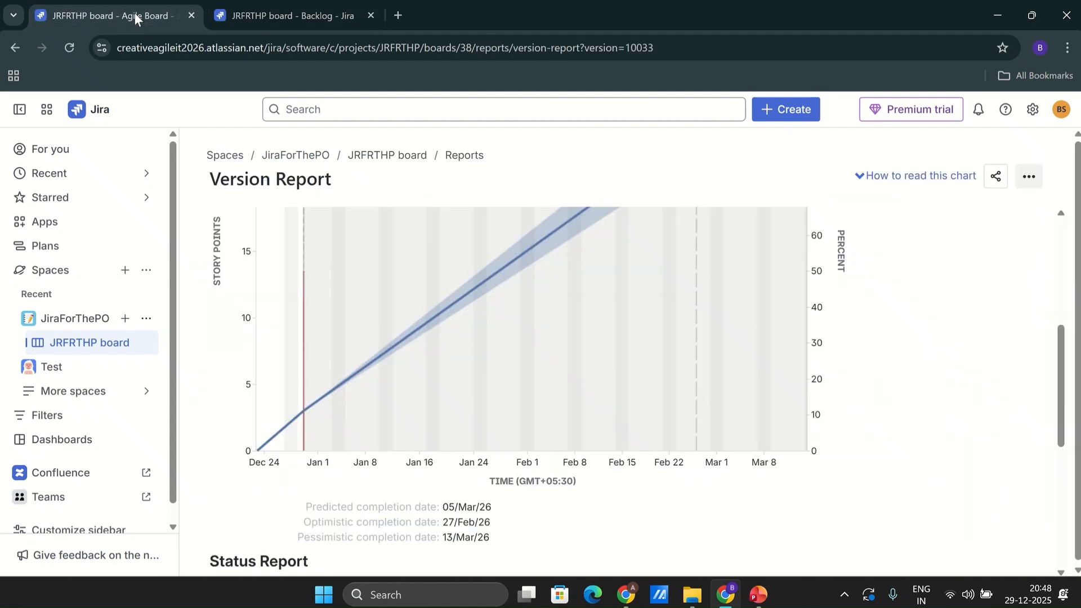
pyautogui.click(70, 47)
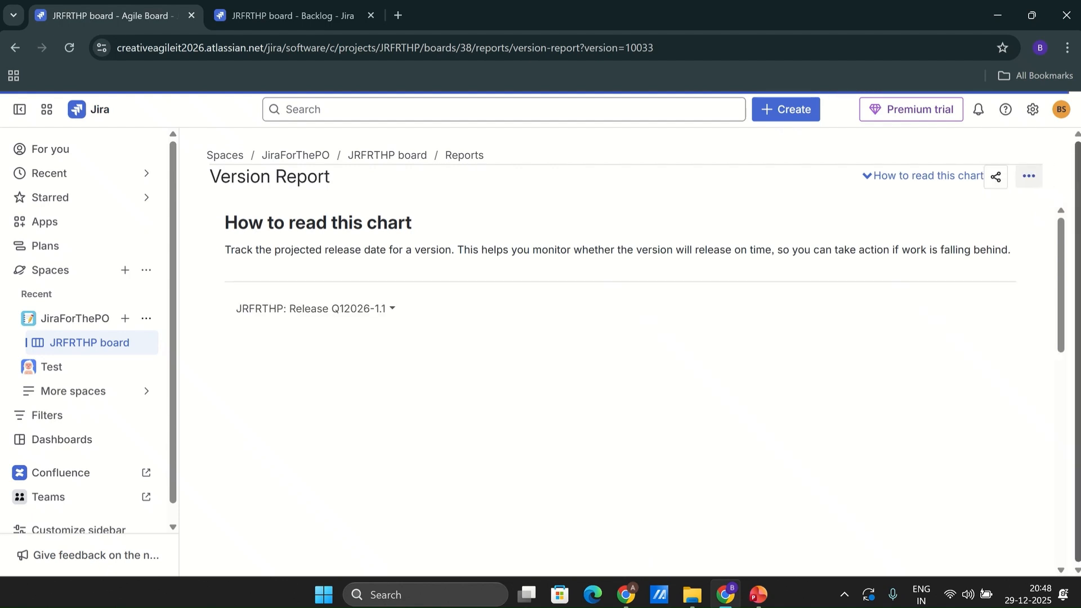
pyautogui.moveTo(1060, 290); pyautogui.dragTo(1058, 450)
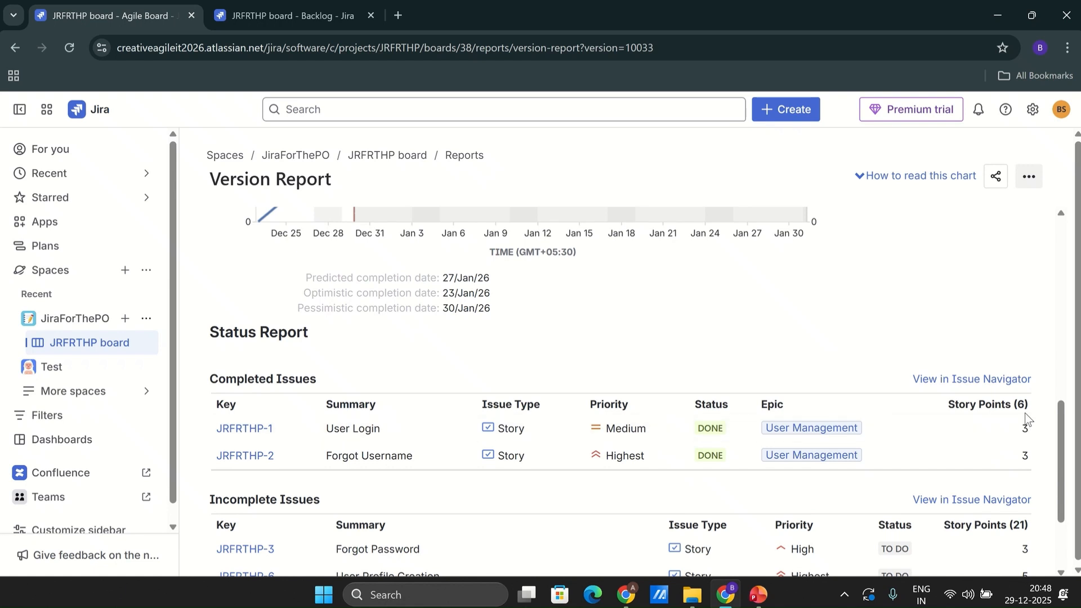
pyautogui.scroll(-3, 1052, 484)
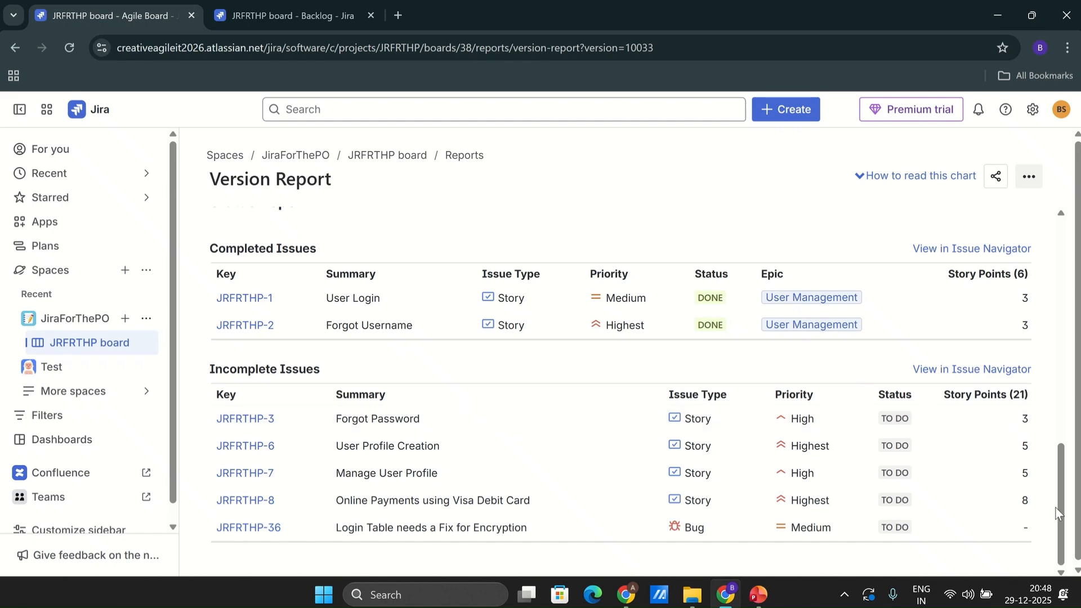
# - Examine the recalculated completion forecast and the story point and percentage curves on the Version Report chart
pyautogui.moveTo(1064, 516); pyautogui.dragTo(1071, 332)
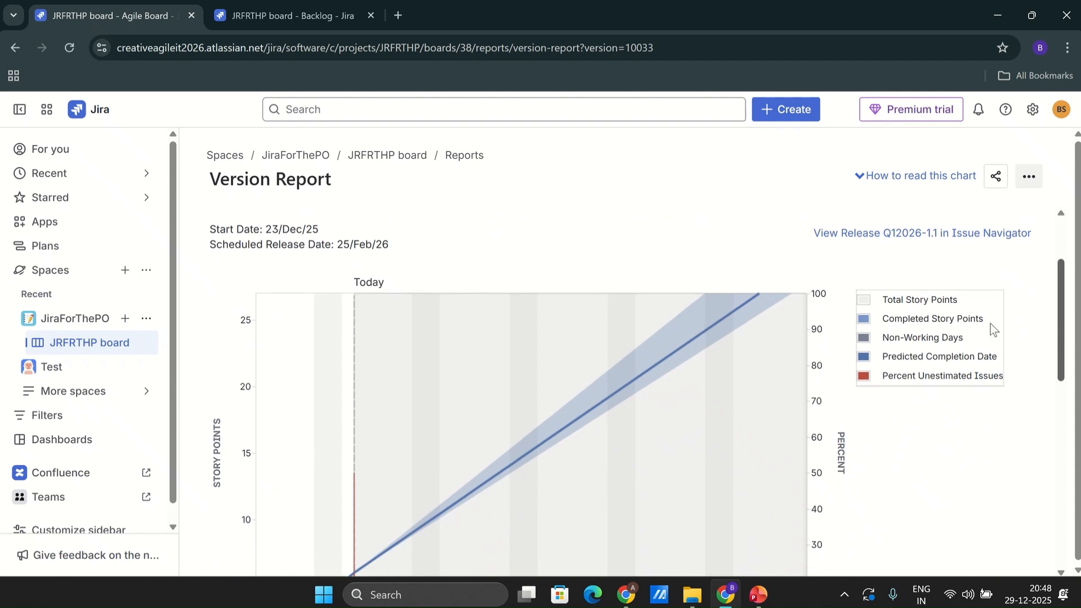
pyautogui.moveTo(762, 298)
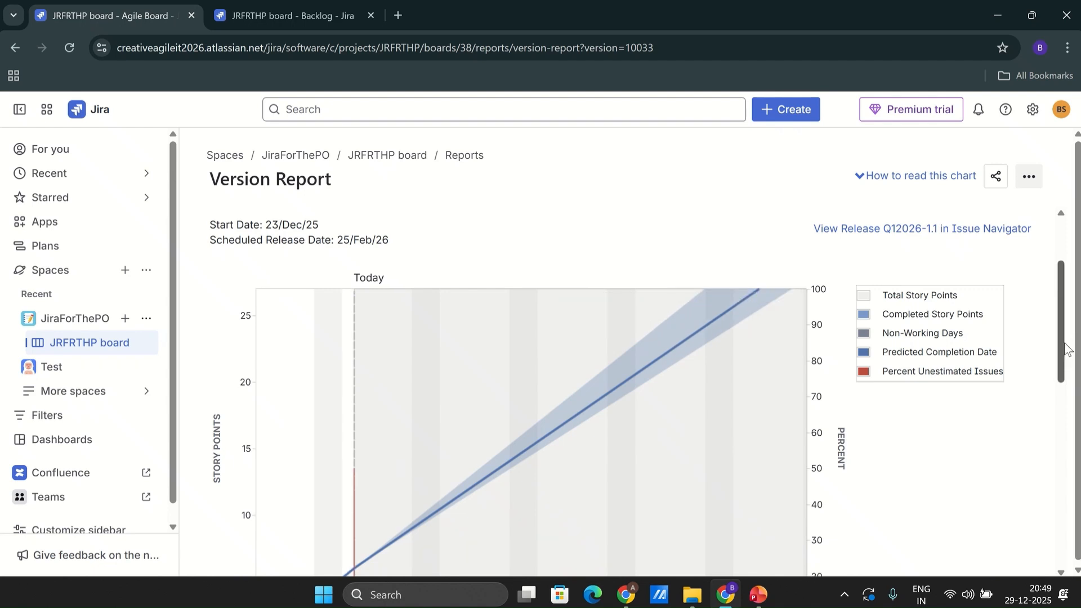
pyautogui.moveTo(1063, 330); pyautogui.dragTo(1066, 360)
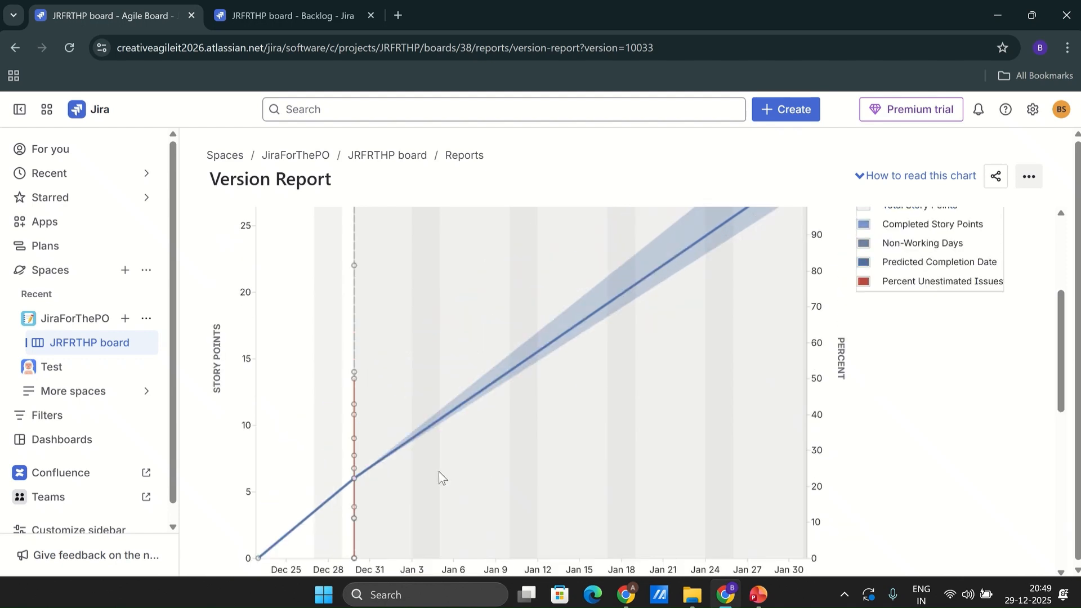
pyautogui.moveTo(354, 383)
pyautogui.click(298, 14)
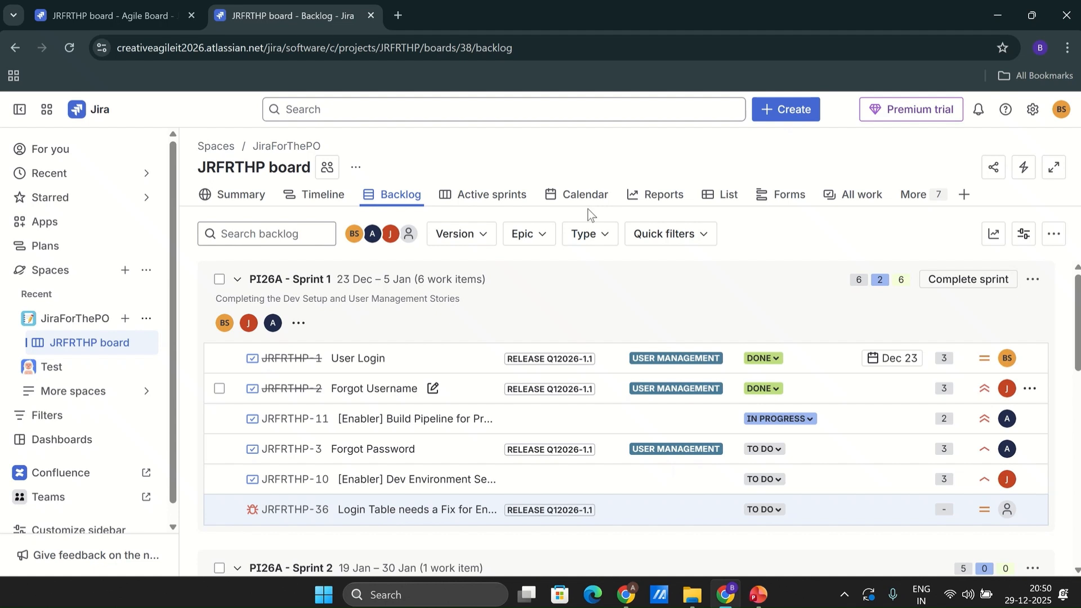
pyautogui.moveTo(543, 3)
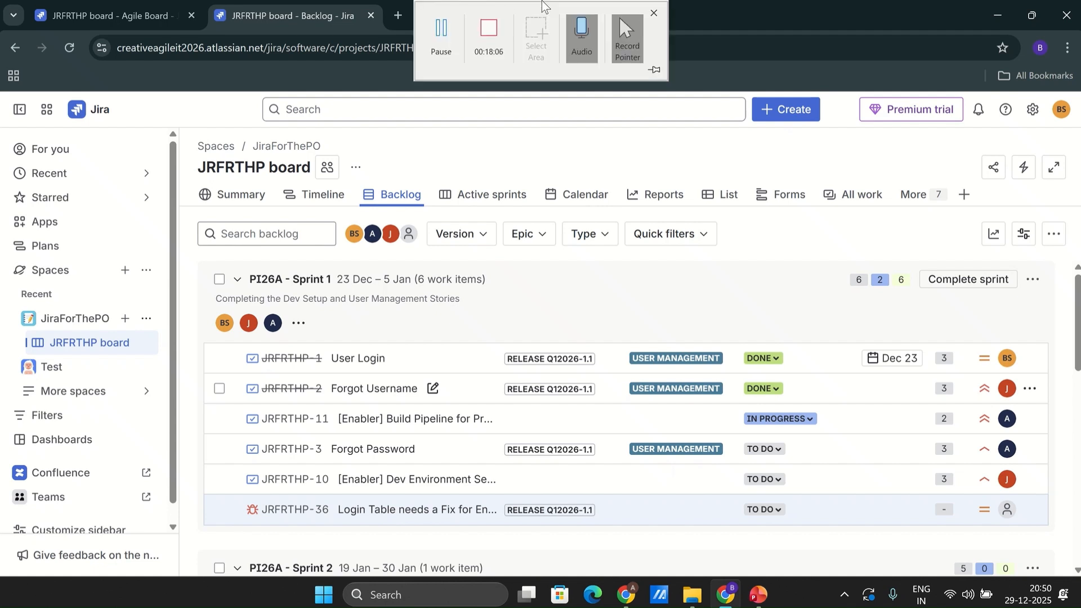
pyautogui.click(487, 35)
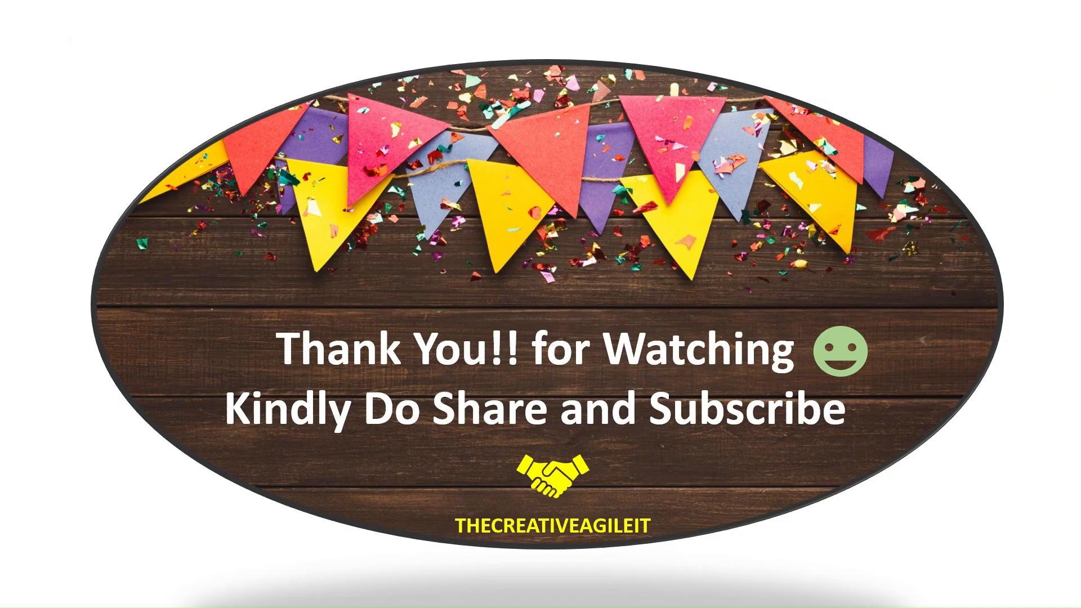